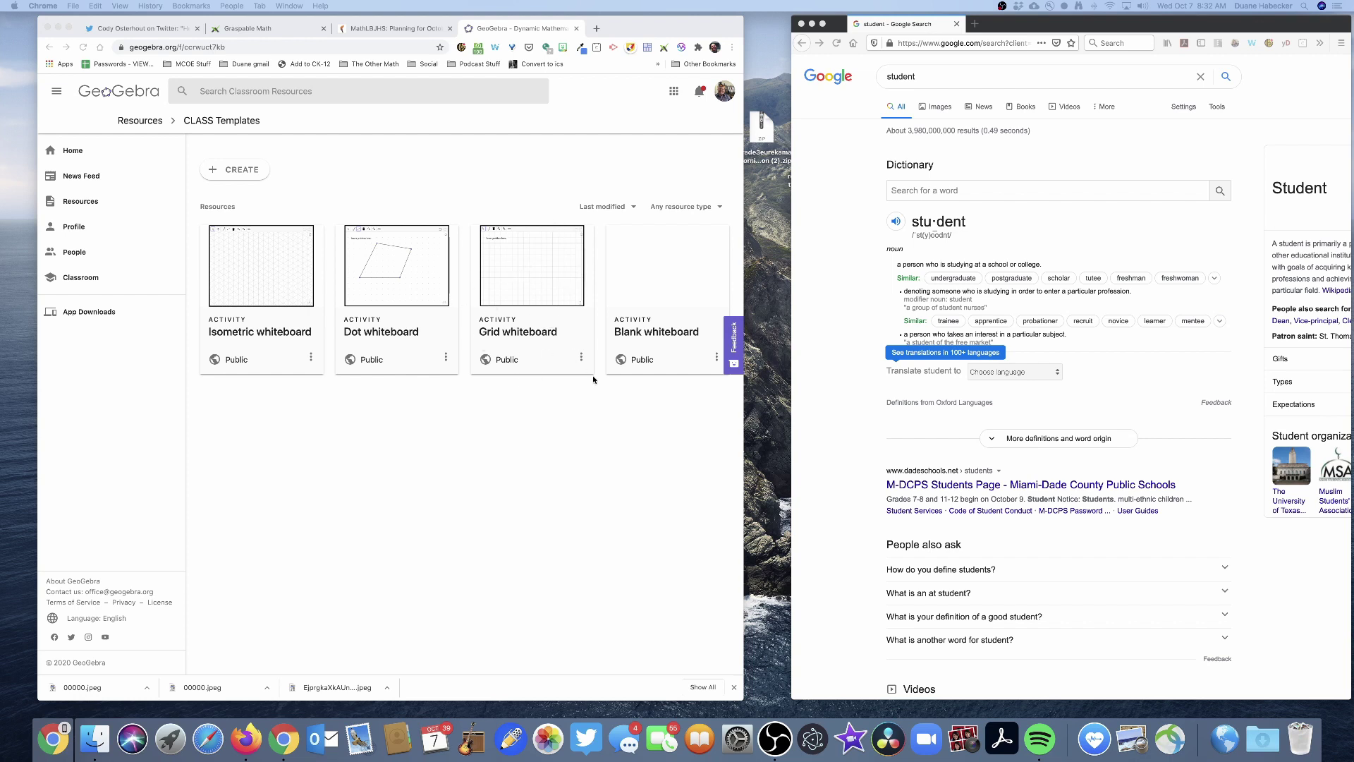
Make a copy of the Grid whiteboard activity and title it "Adding fractions DEMO".
left_click(582, 358)
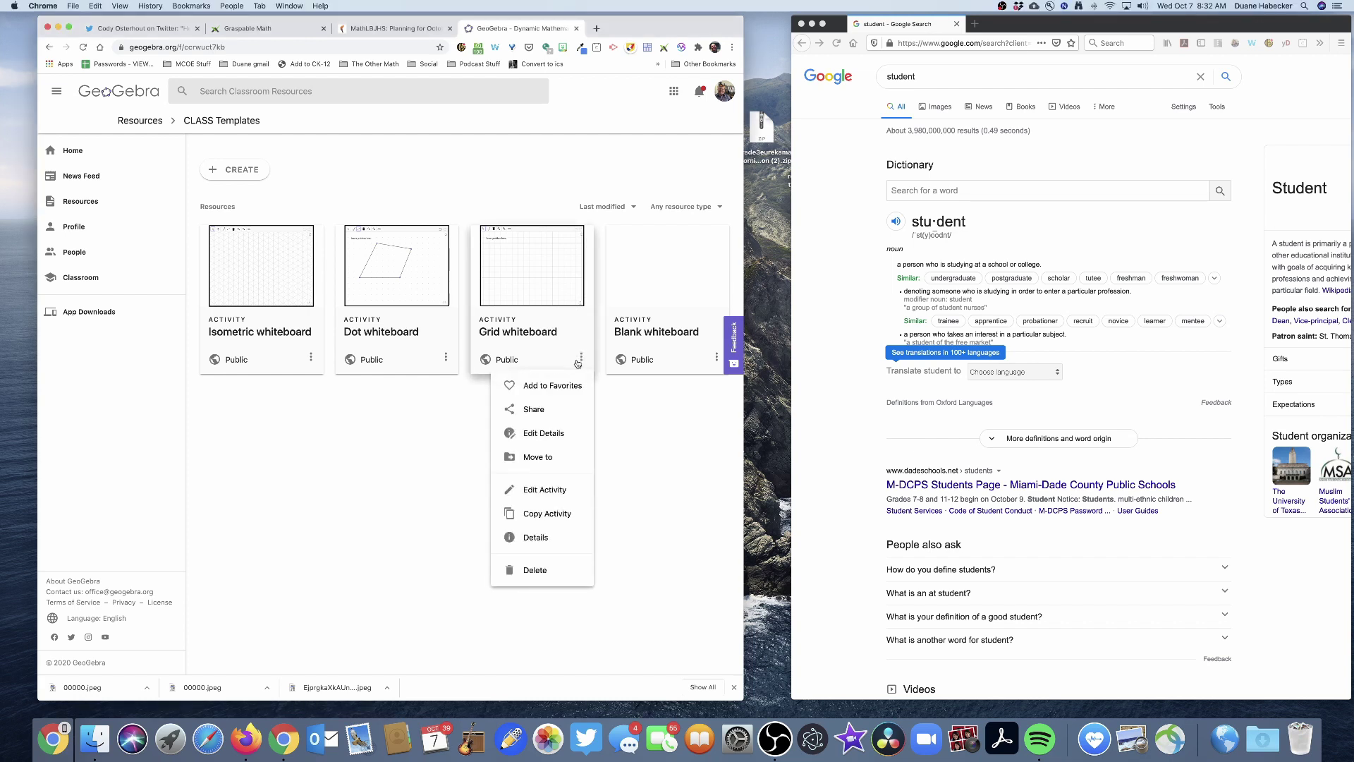
left_click(549, 517)
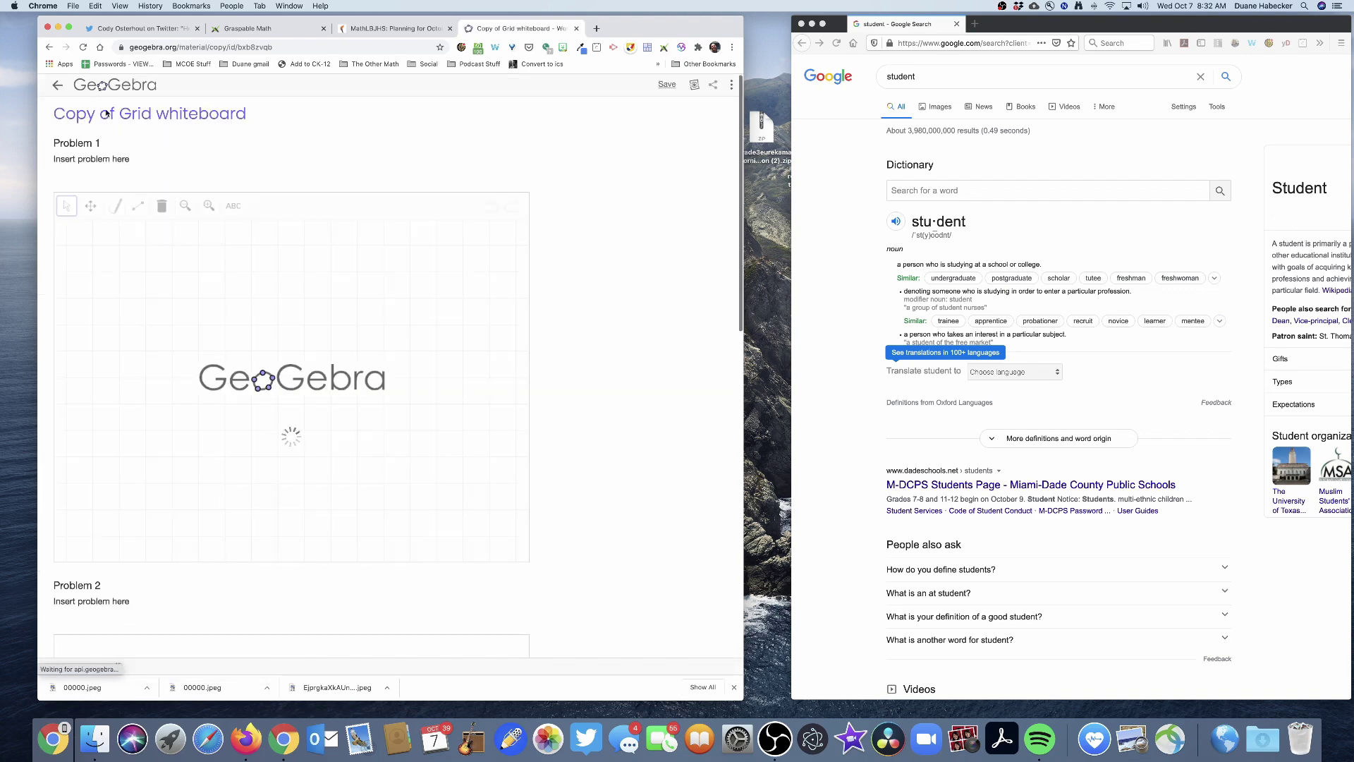
triple_click(124, 113)
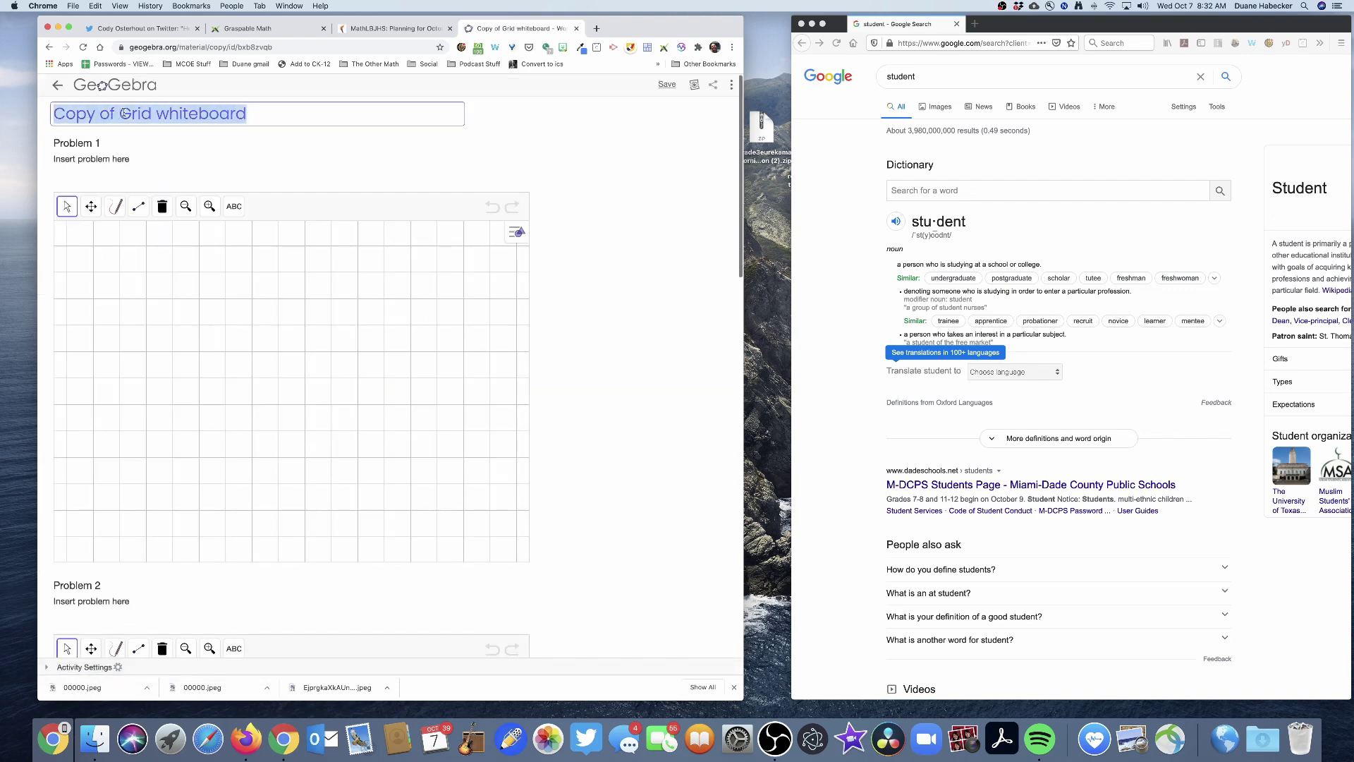
type("Add")
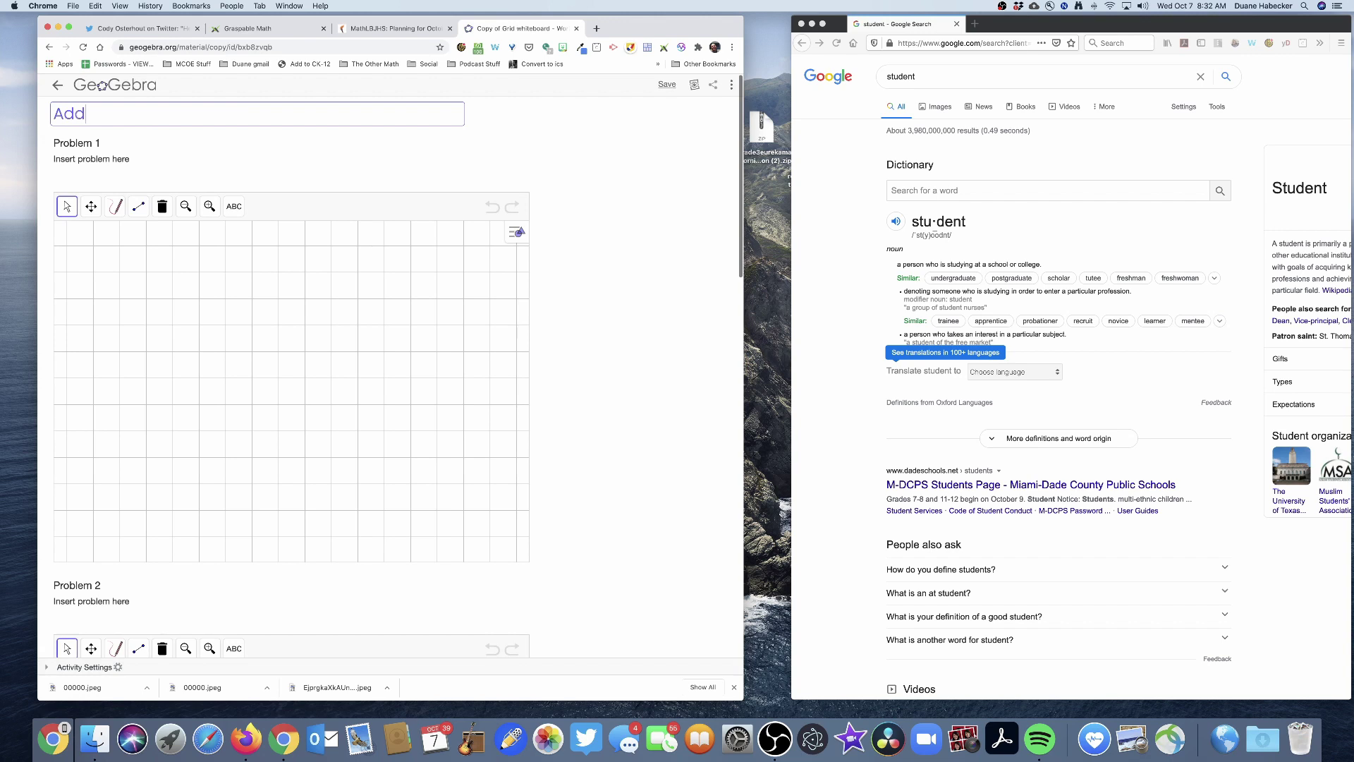
type("ing fractions DEO")
key("BackSpace")
type("MO")
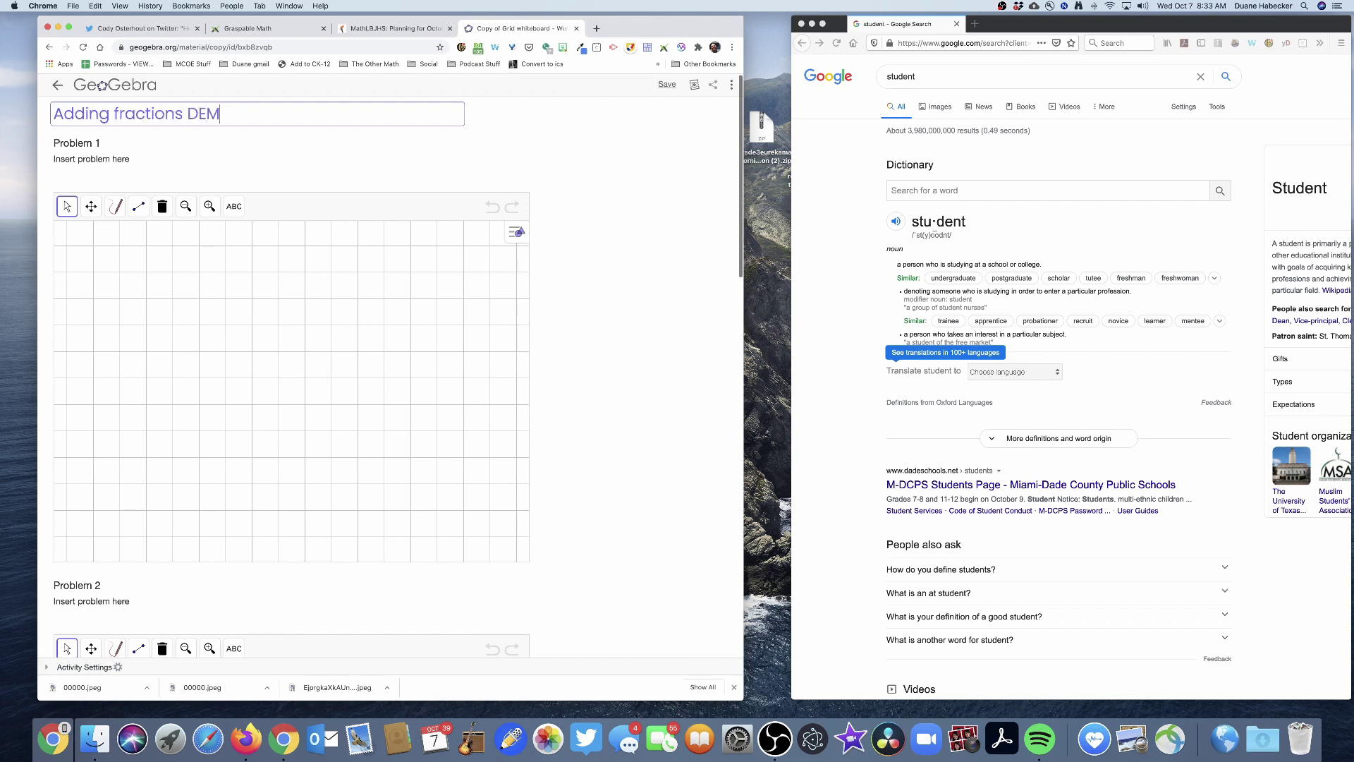
key("Return")
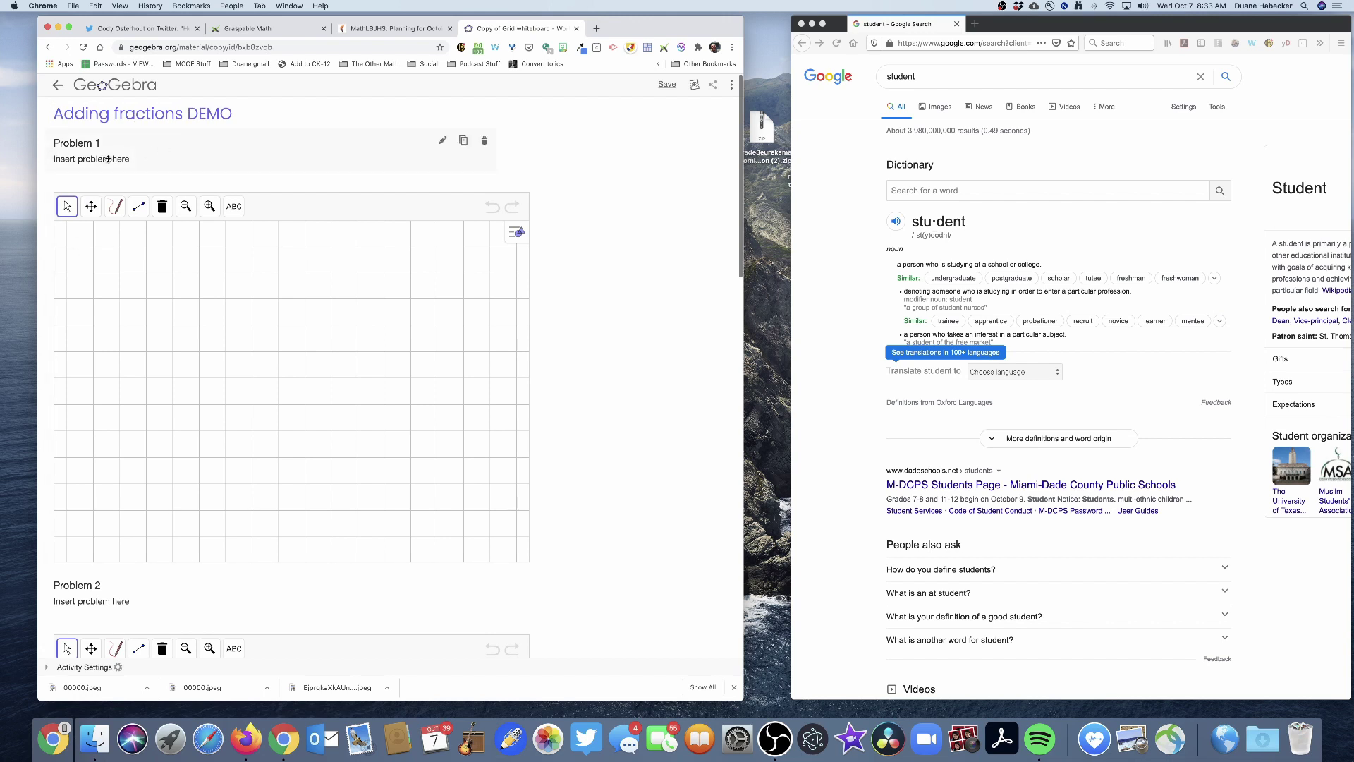
Replace the placeholder text of Problem 1 with "Add".
left_click(442, 141)
triple_click(115, 184)
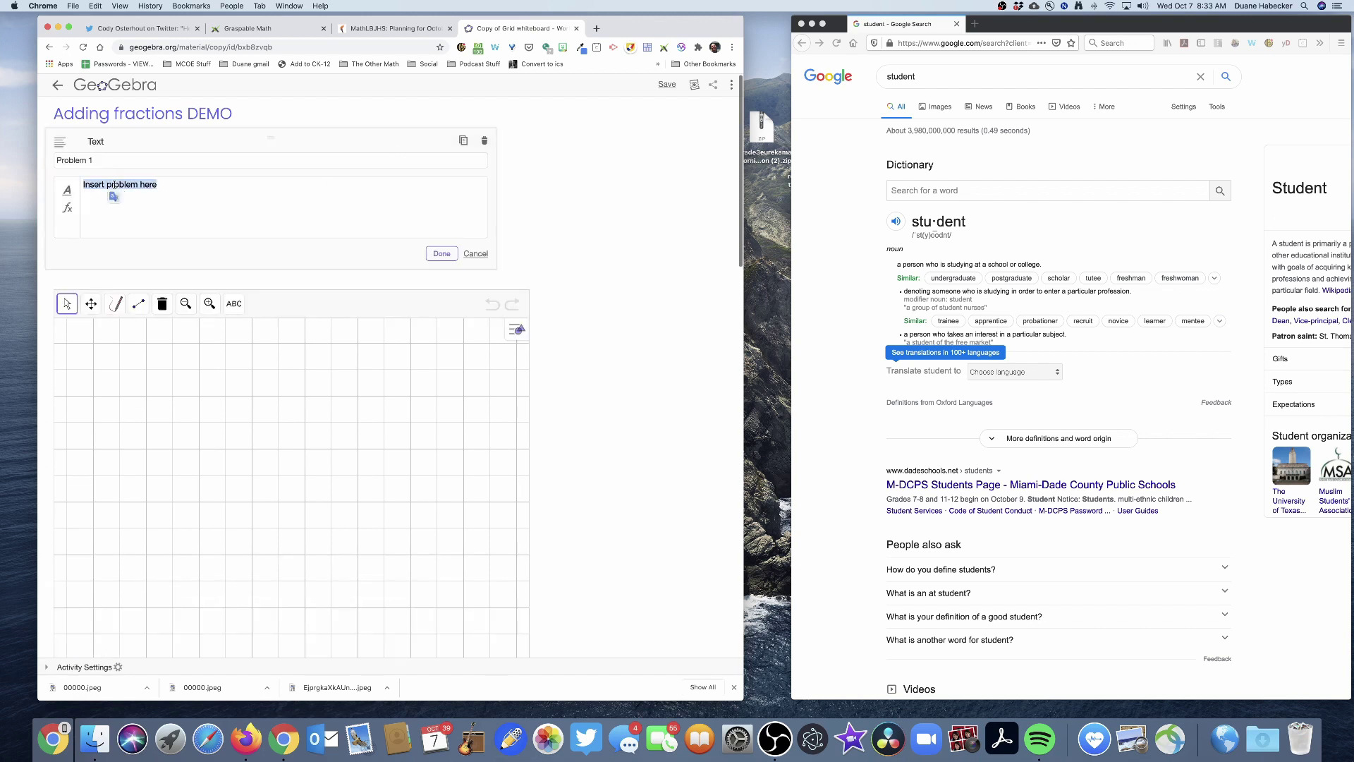
type("Add")
Start a math expression below "Add" in Problem 1 with the mixed number 3 2/3.
left_click(67, 207)
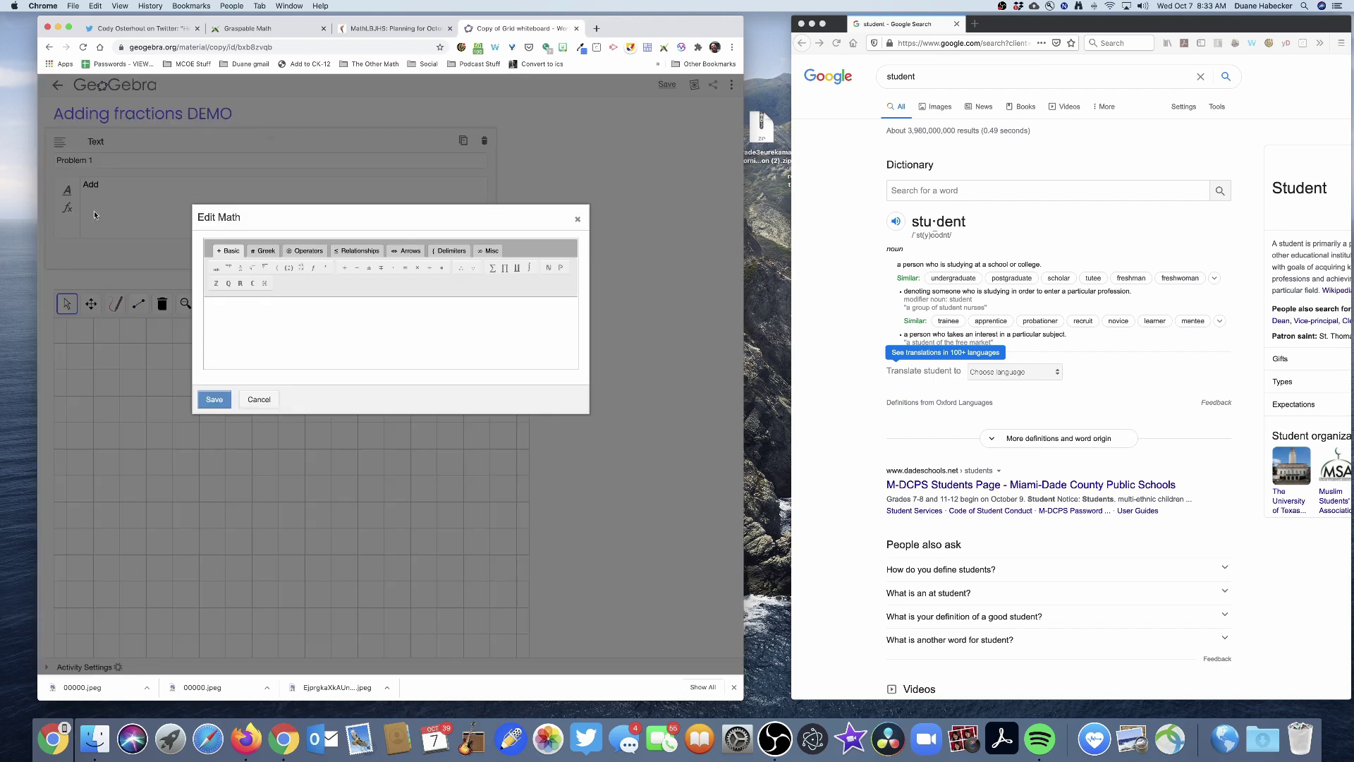
left_click(223, 313)
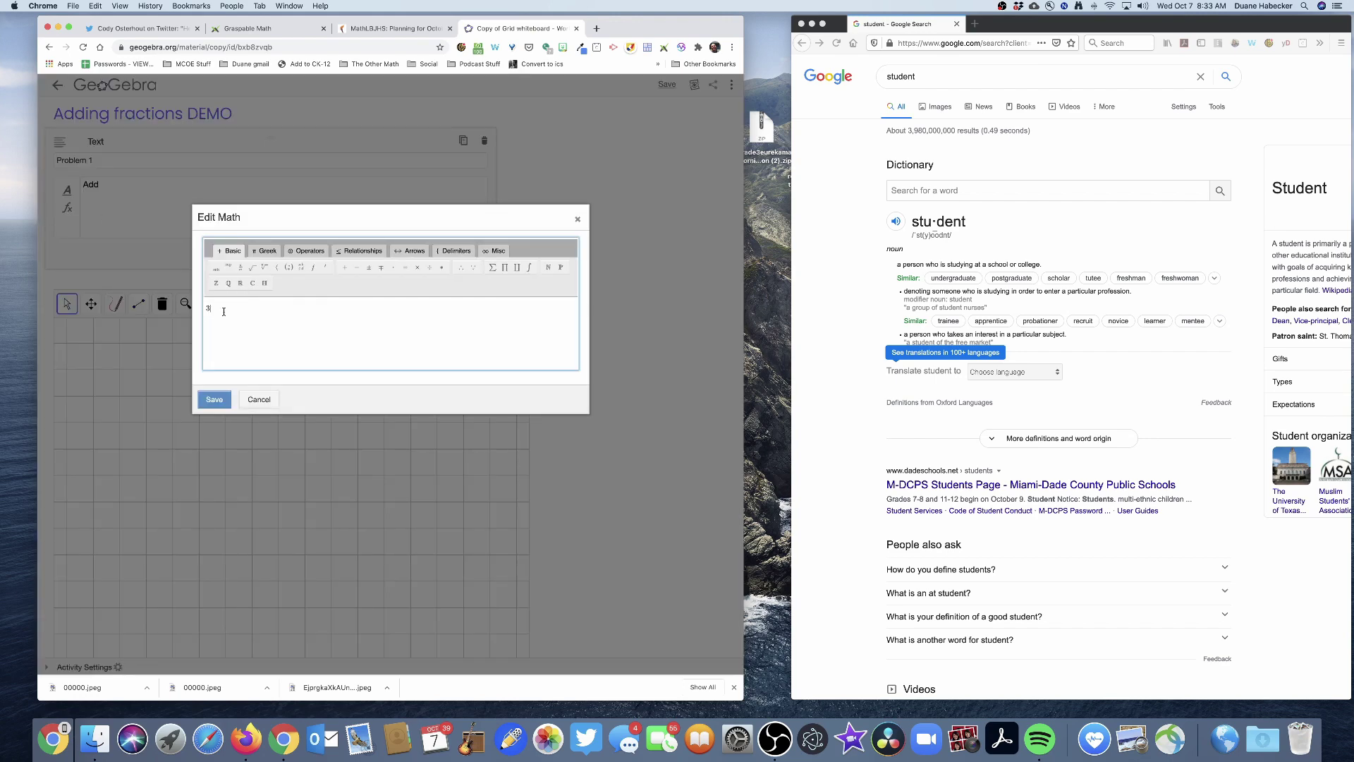
type("3")
left_click(241, 268)
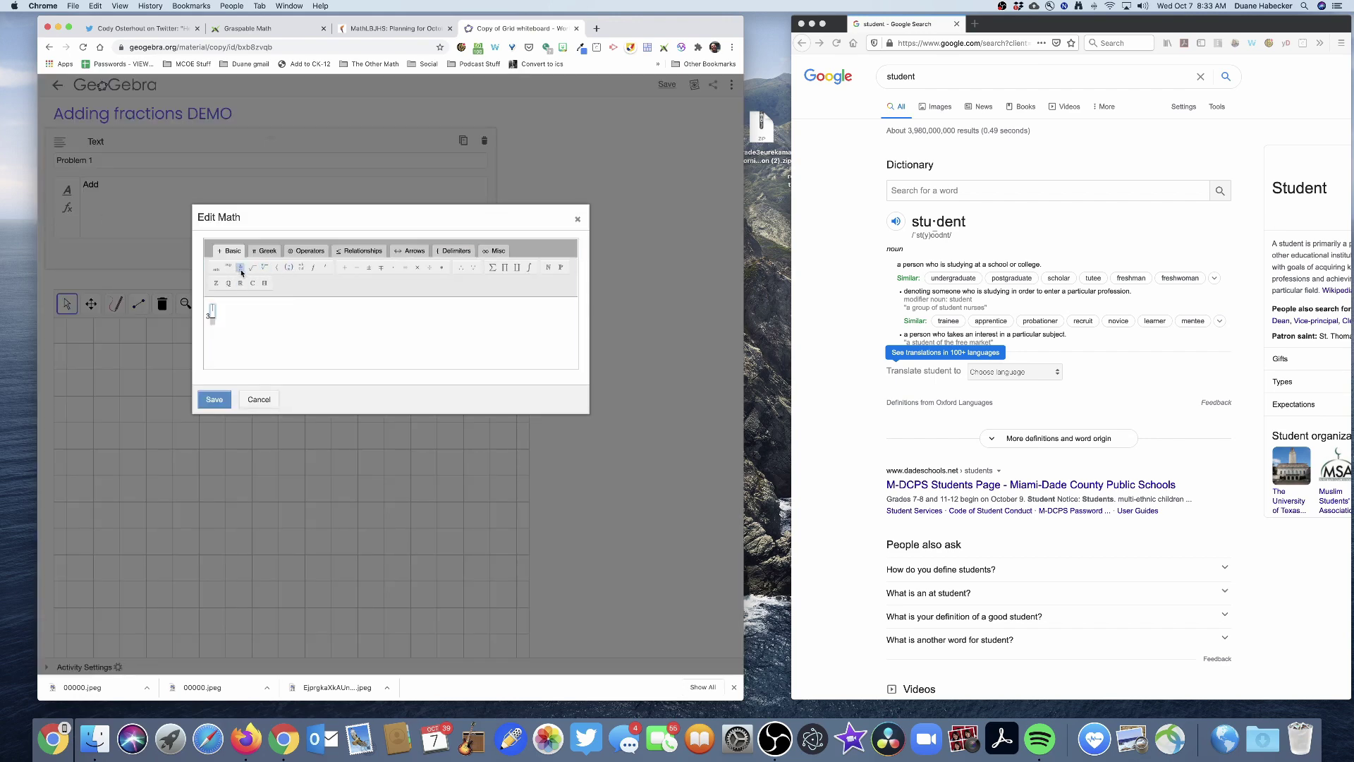
type("2/")
left_click(211, 314)
type("3")
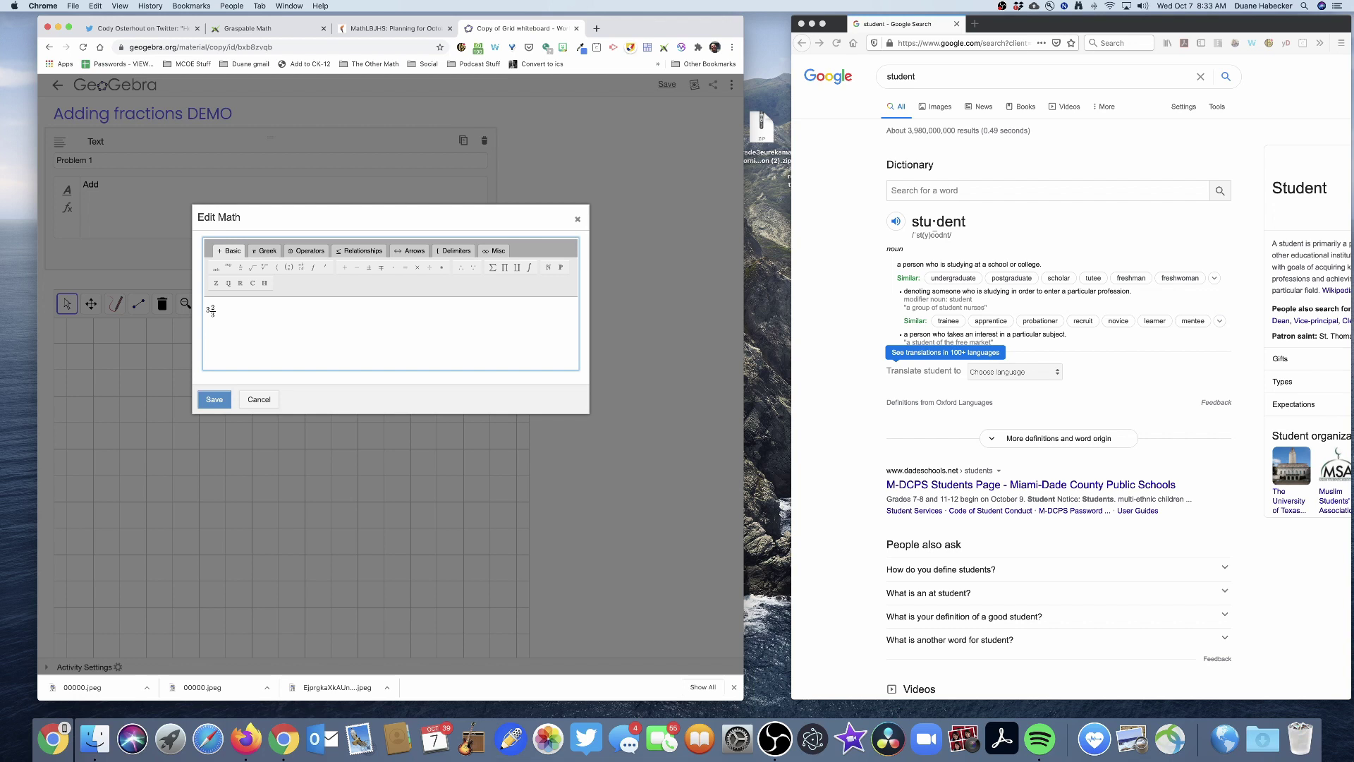
Complete the expression with + 5 1/2, insert it, and finish editing the Problem 1 text.
key("Right")
type("+ 5")
left_click(240, 267)
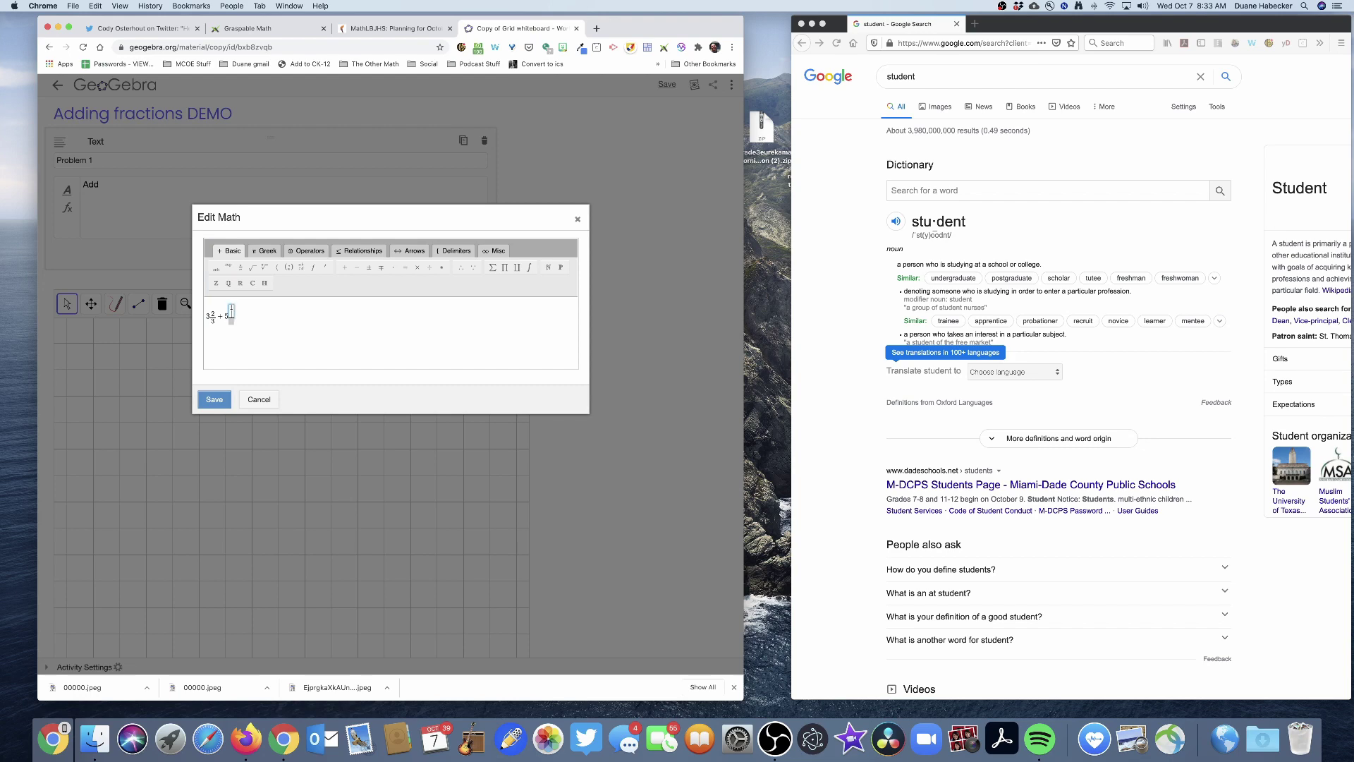
type("1")
key("Down")
type("2")
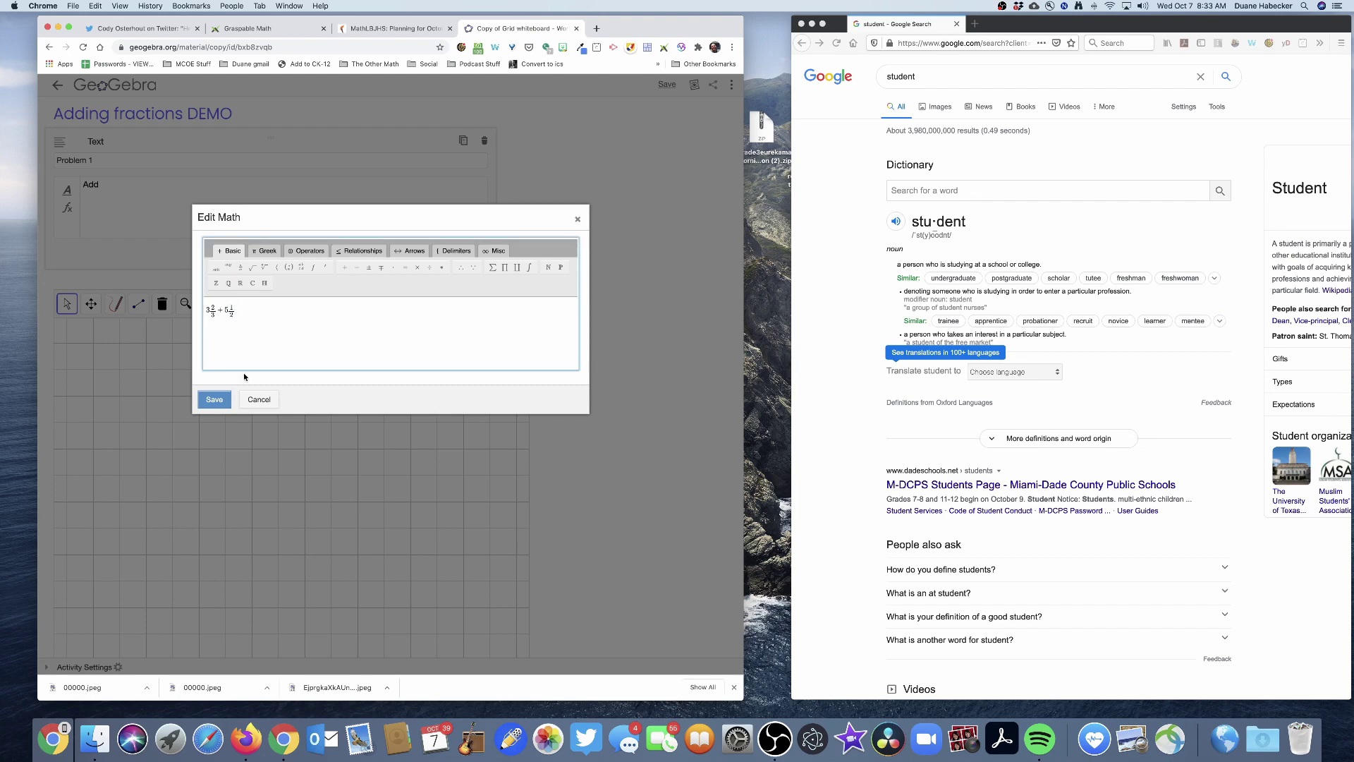
left_click(214, 400)
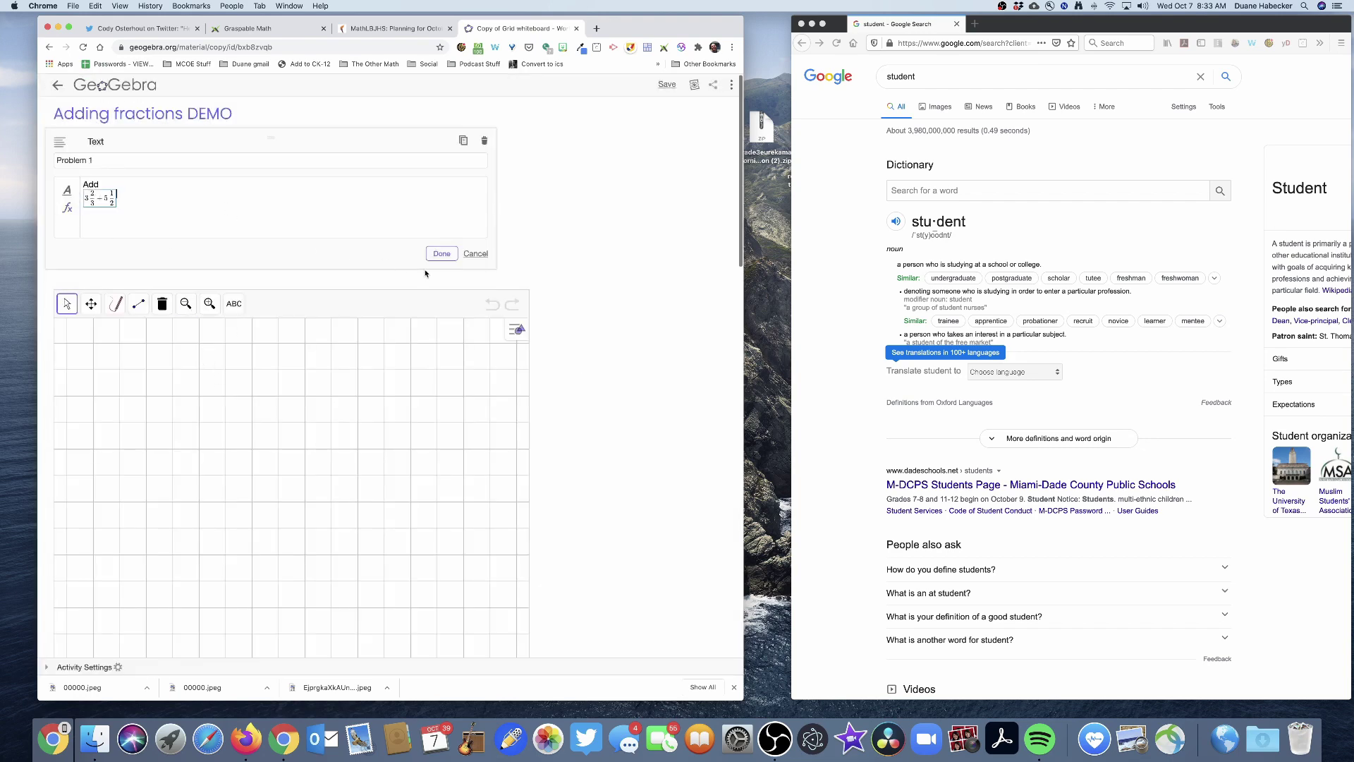
left_click(442, 253)
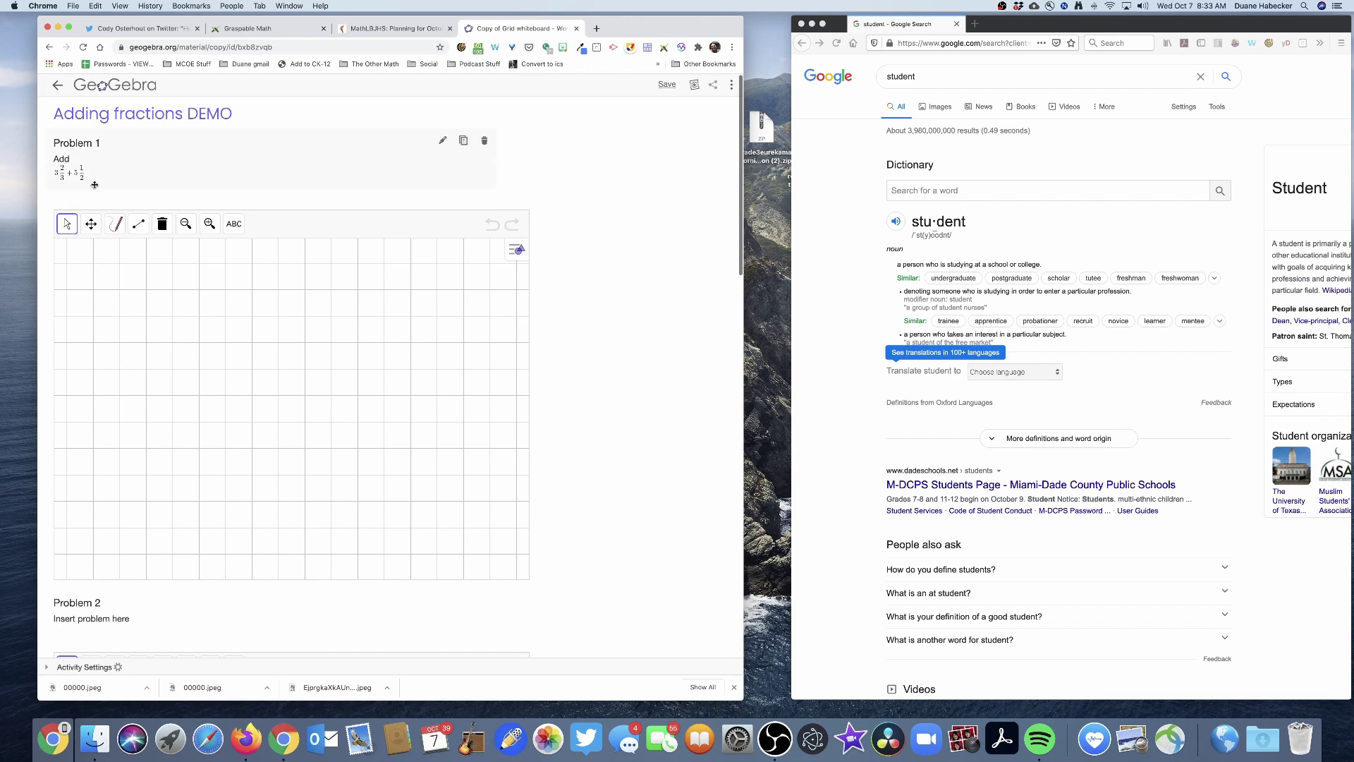
Review the whole activity, from Problem 1 through the other problem whiteboards to the tool legend and visibility settings.
scroll(95, 194, "down", 2)
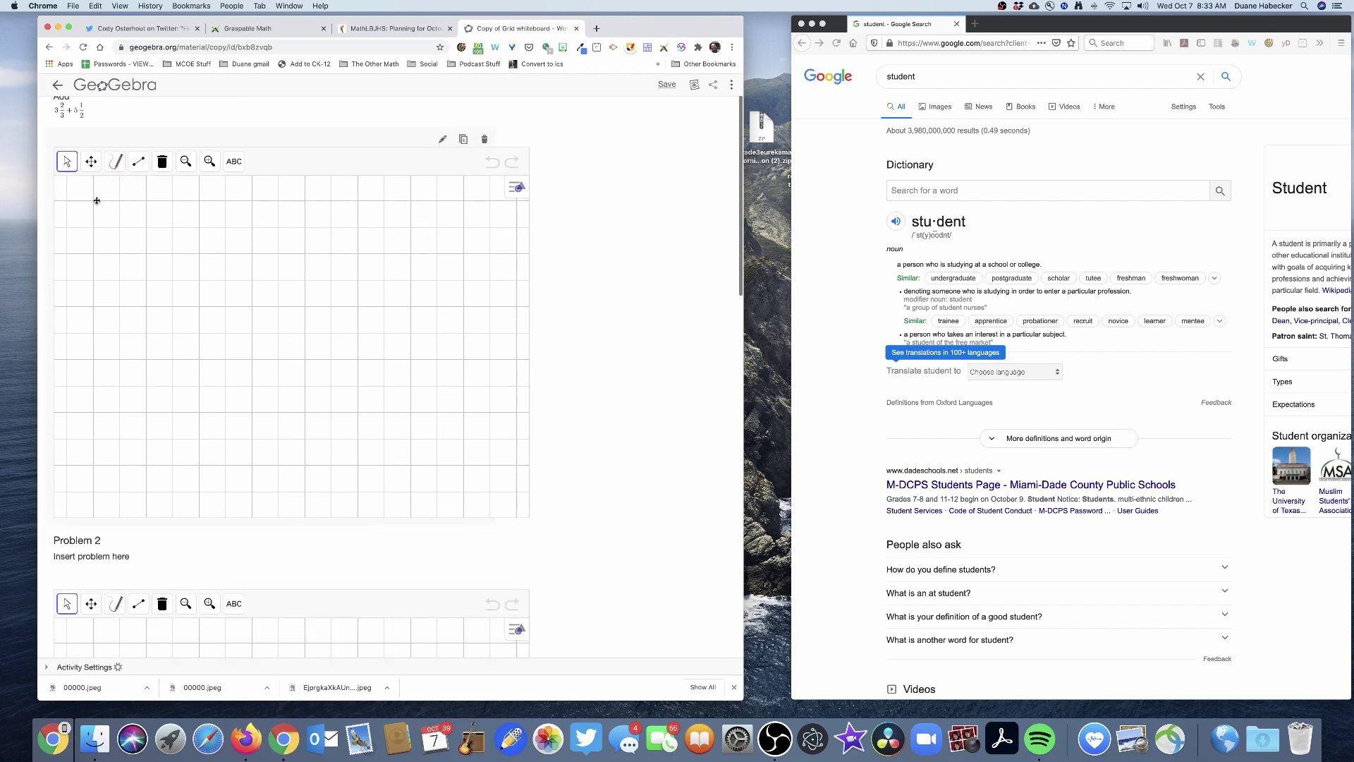
scroll(96, 203, "down", 1)
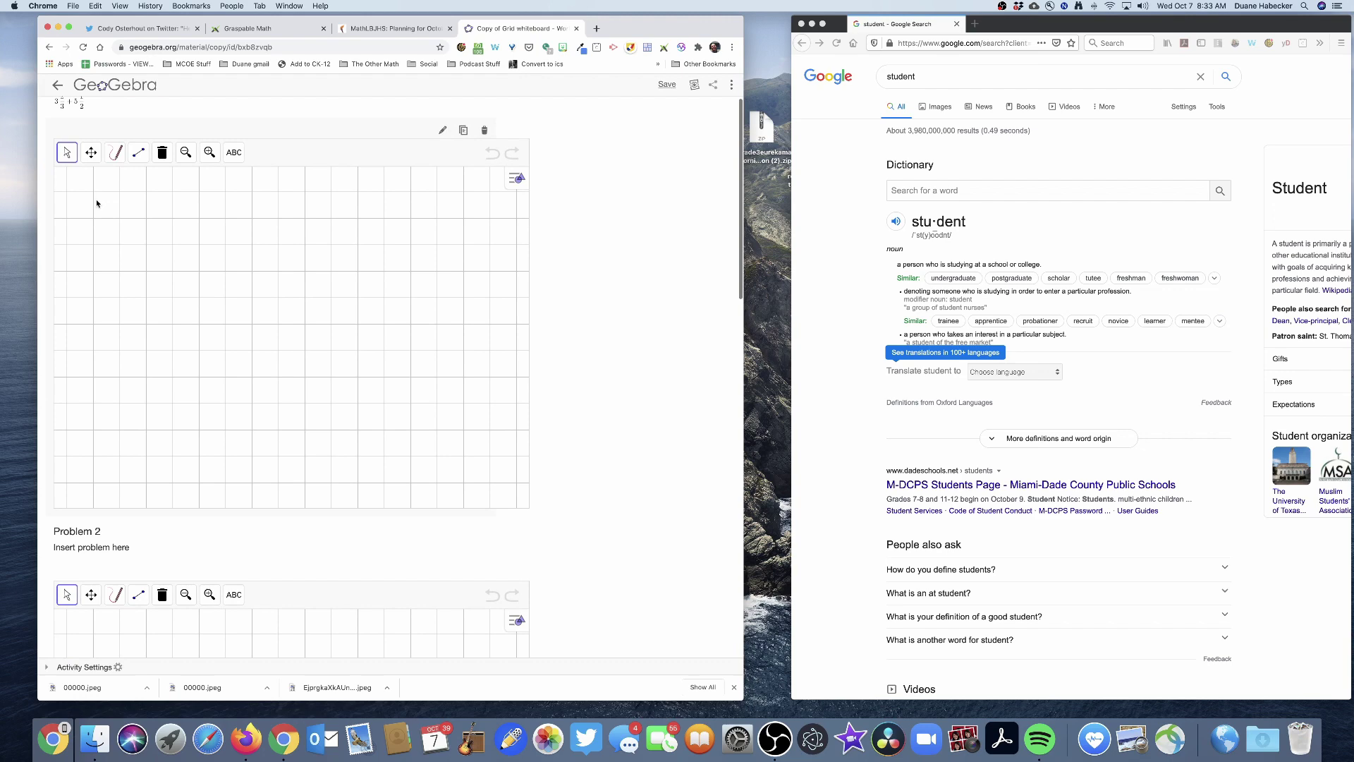
scroll(97, 203, "down", 3)
scroll(96, 203, "up", 5)
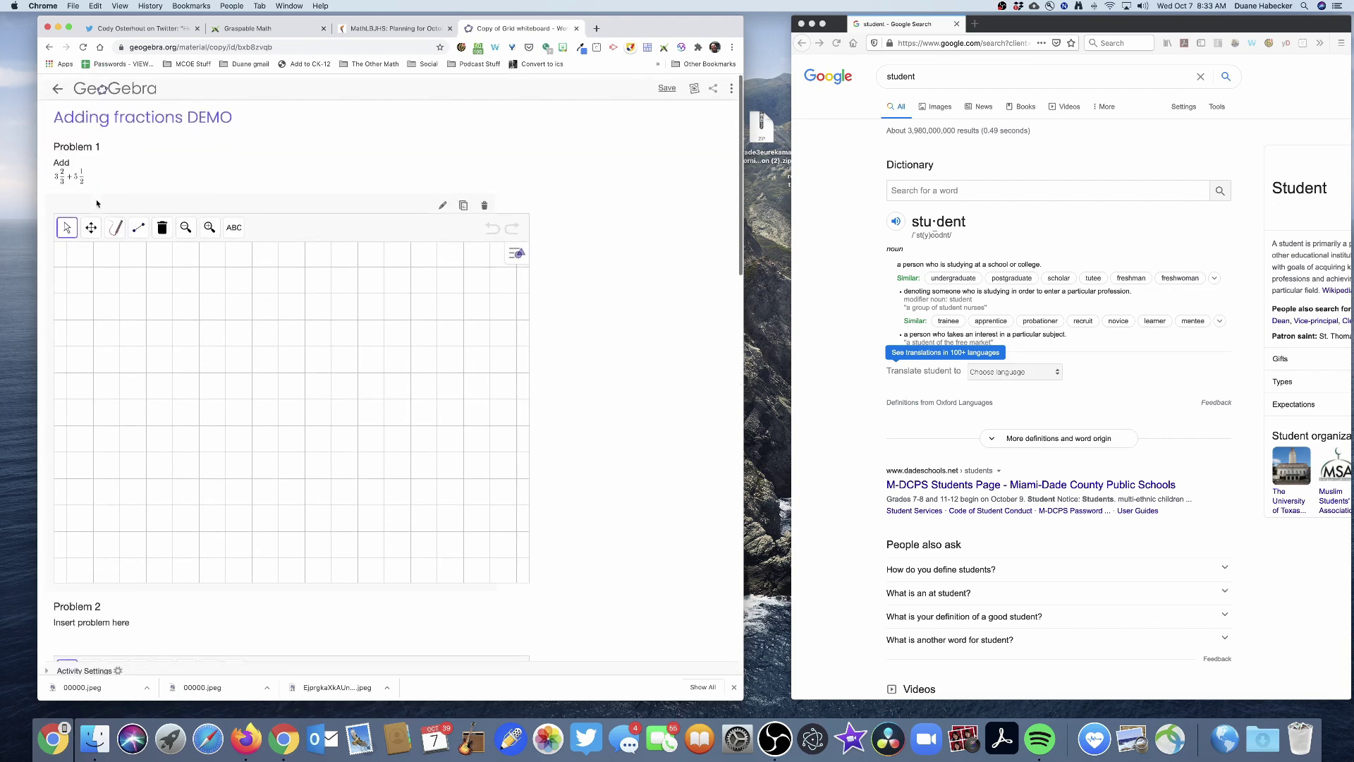
scroll(97, 204, "down", 1)
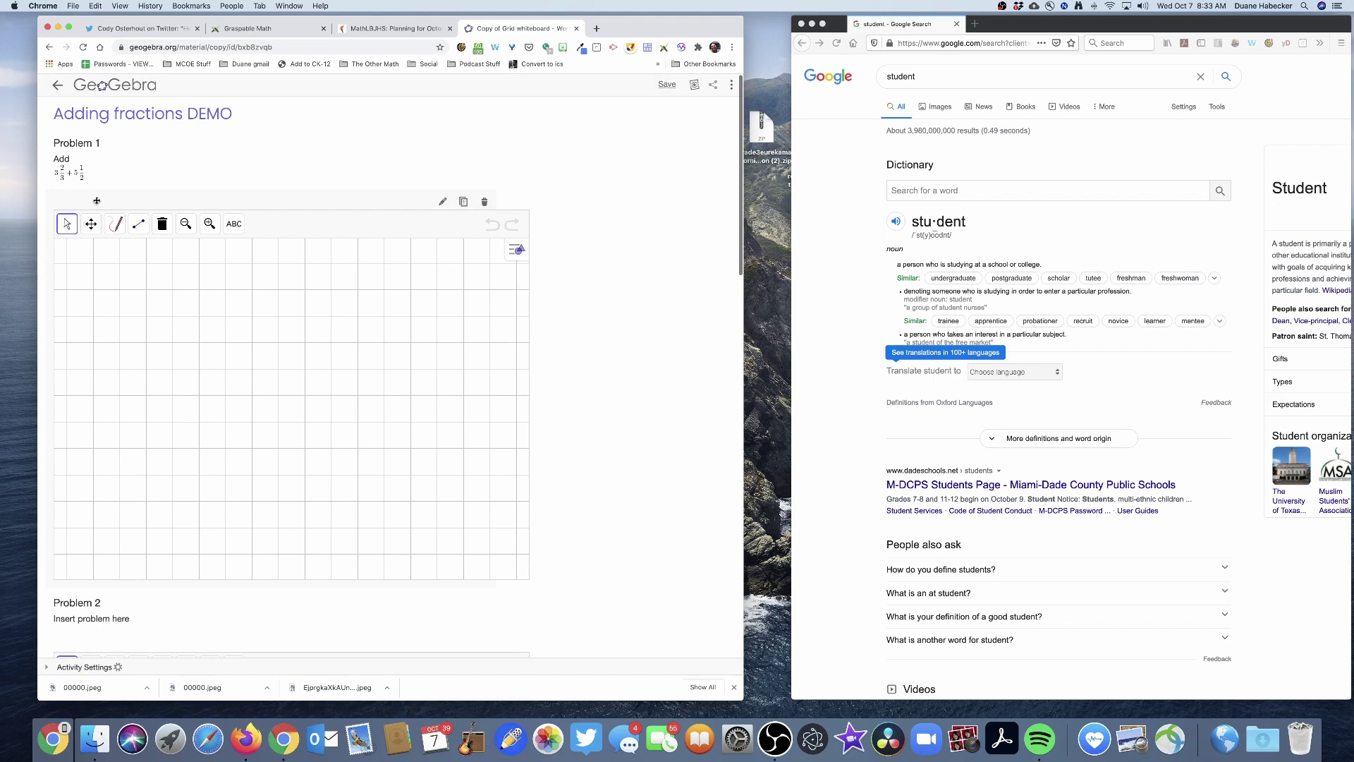
scroll(98, 201, "down", 10)
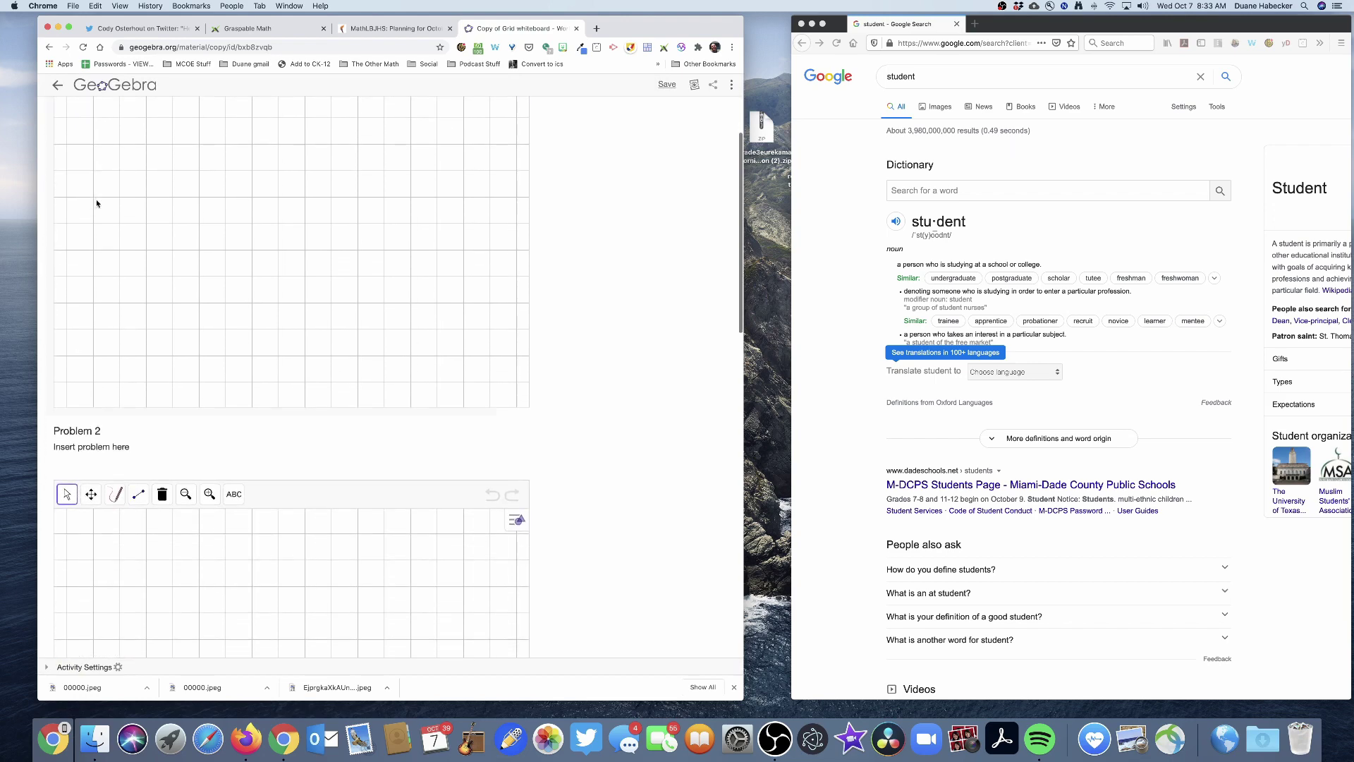
scroll(142, 351, "down", 10)
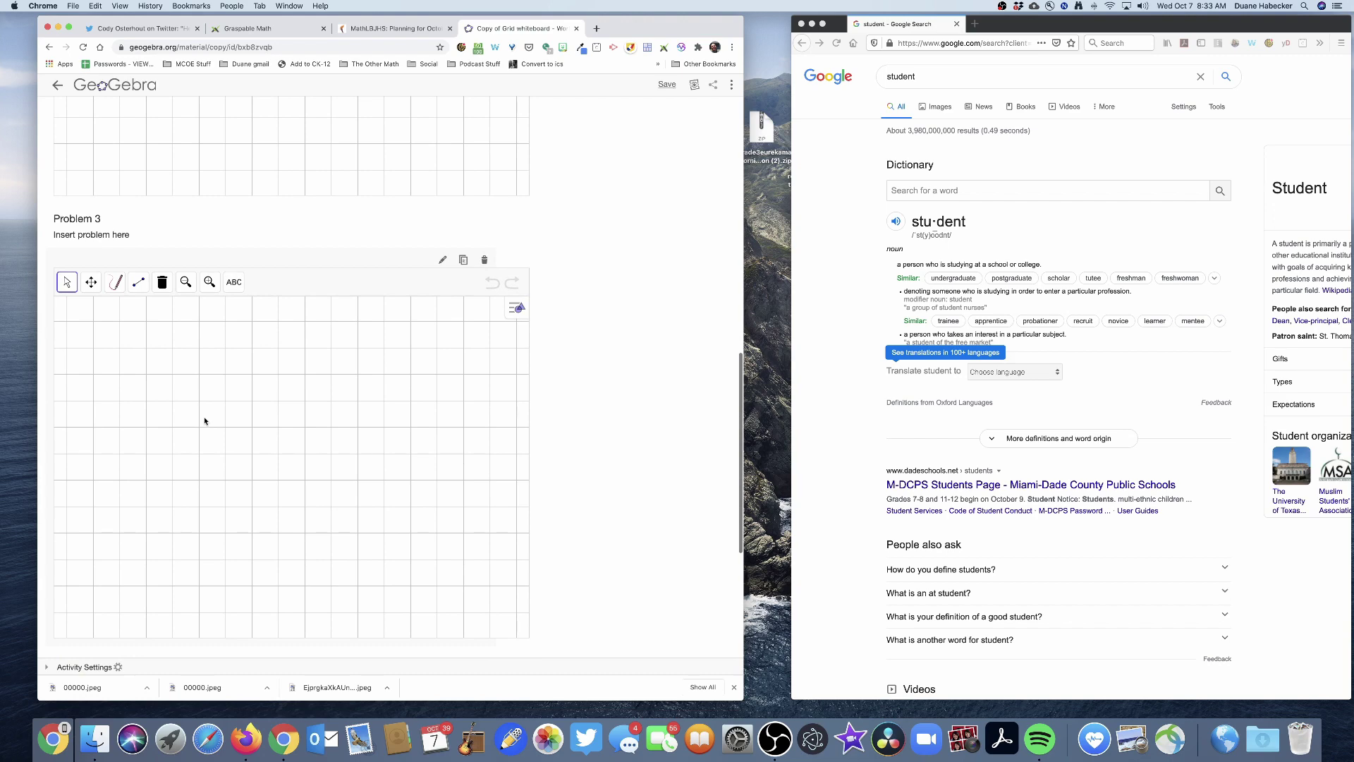
scroll(204, 421, "down", 3)
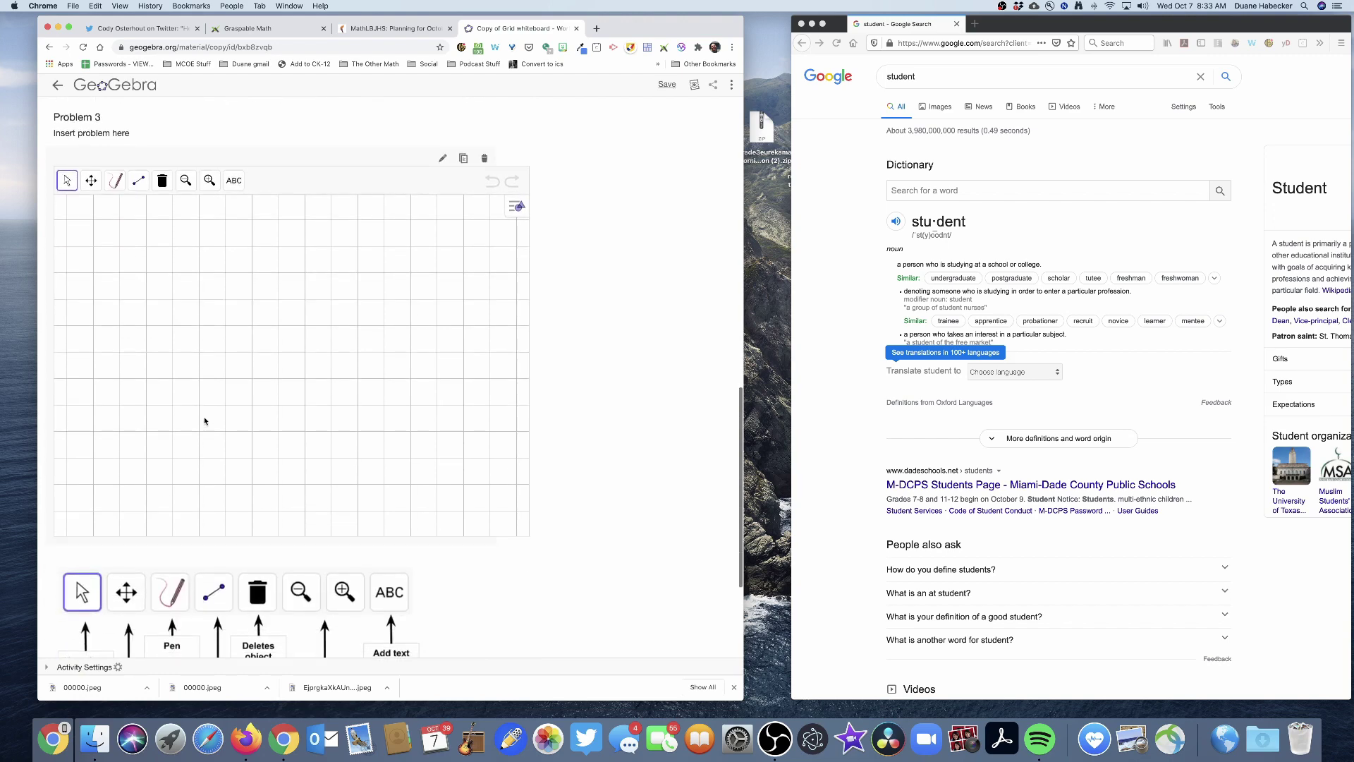
scroll(204, 421, "down", 8)
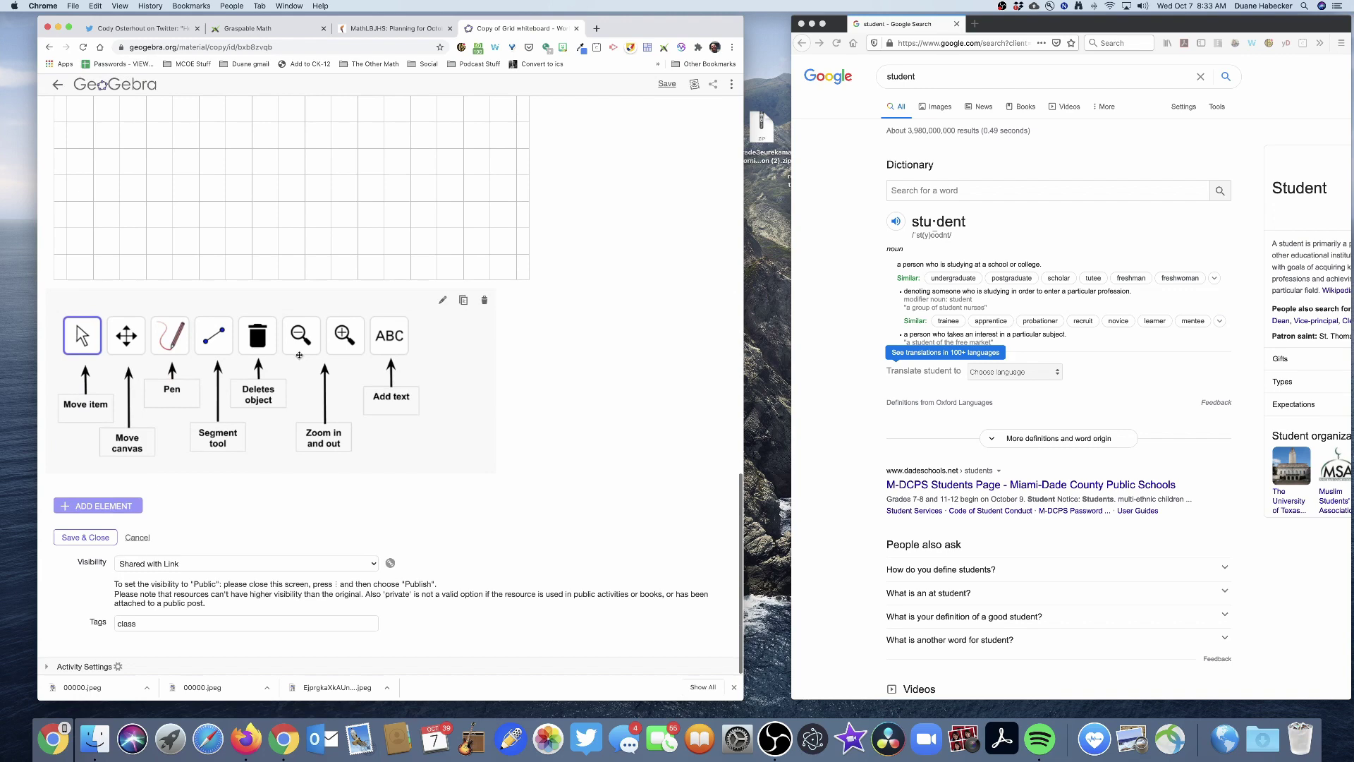
scroll(290, 335, "up", 20)
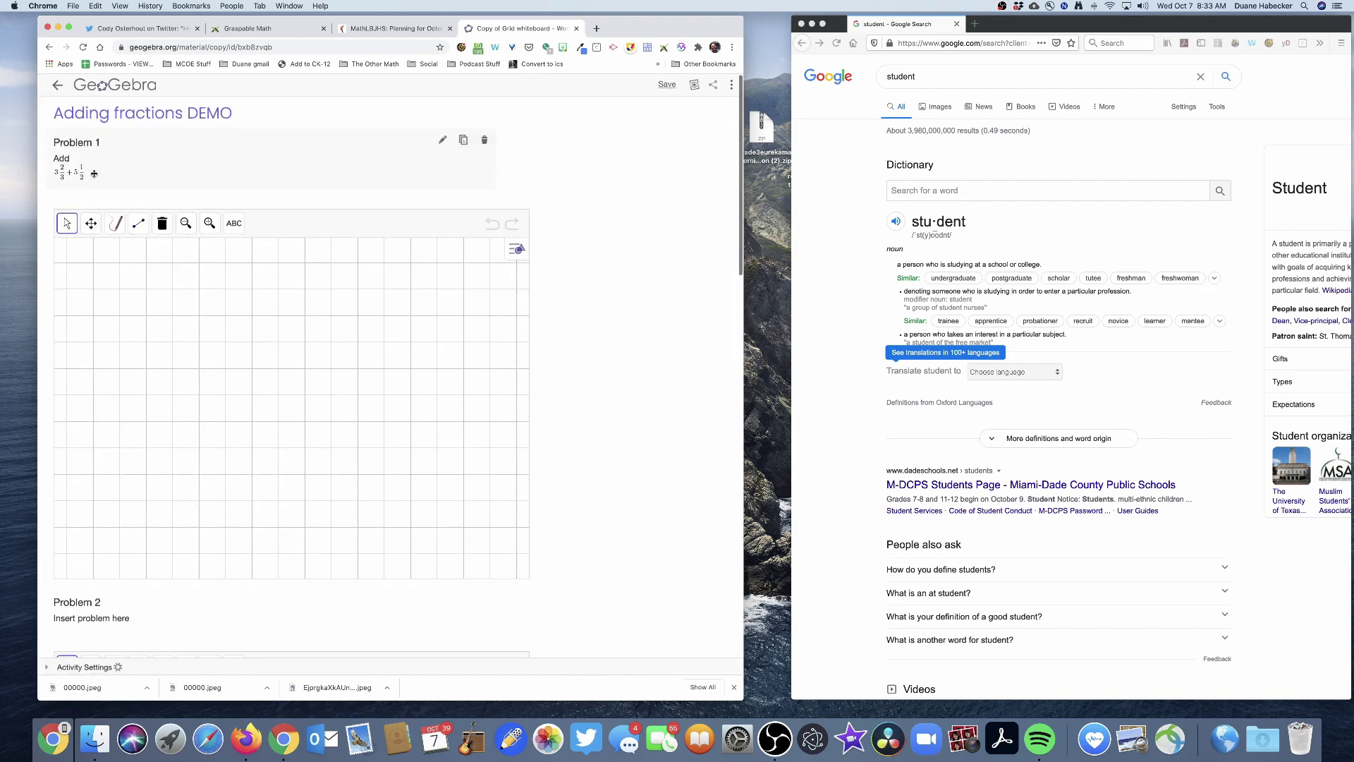
scroll(83, 314, "down", 10)
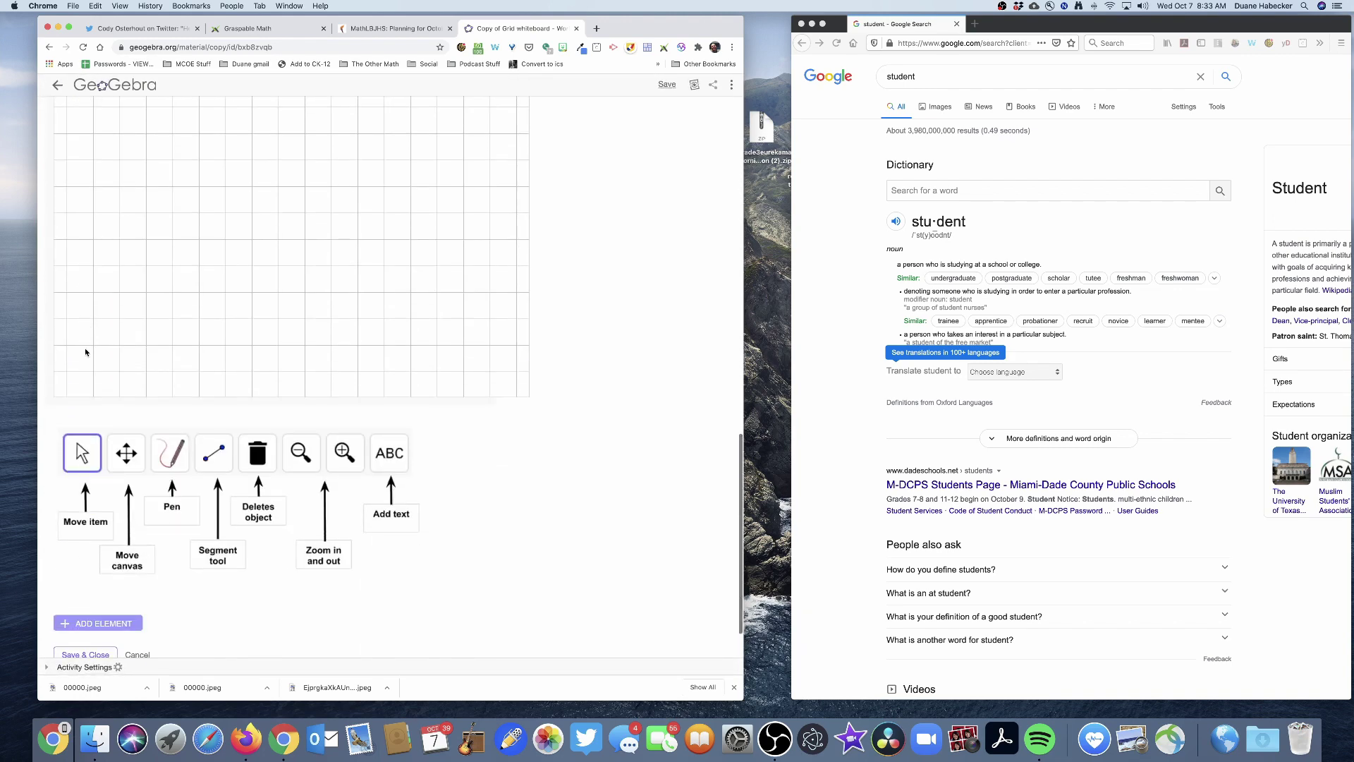
scroll(85, 352, "down", 4)
scroll(153, 378, "down", 10)
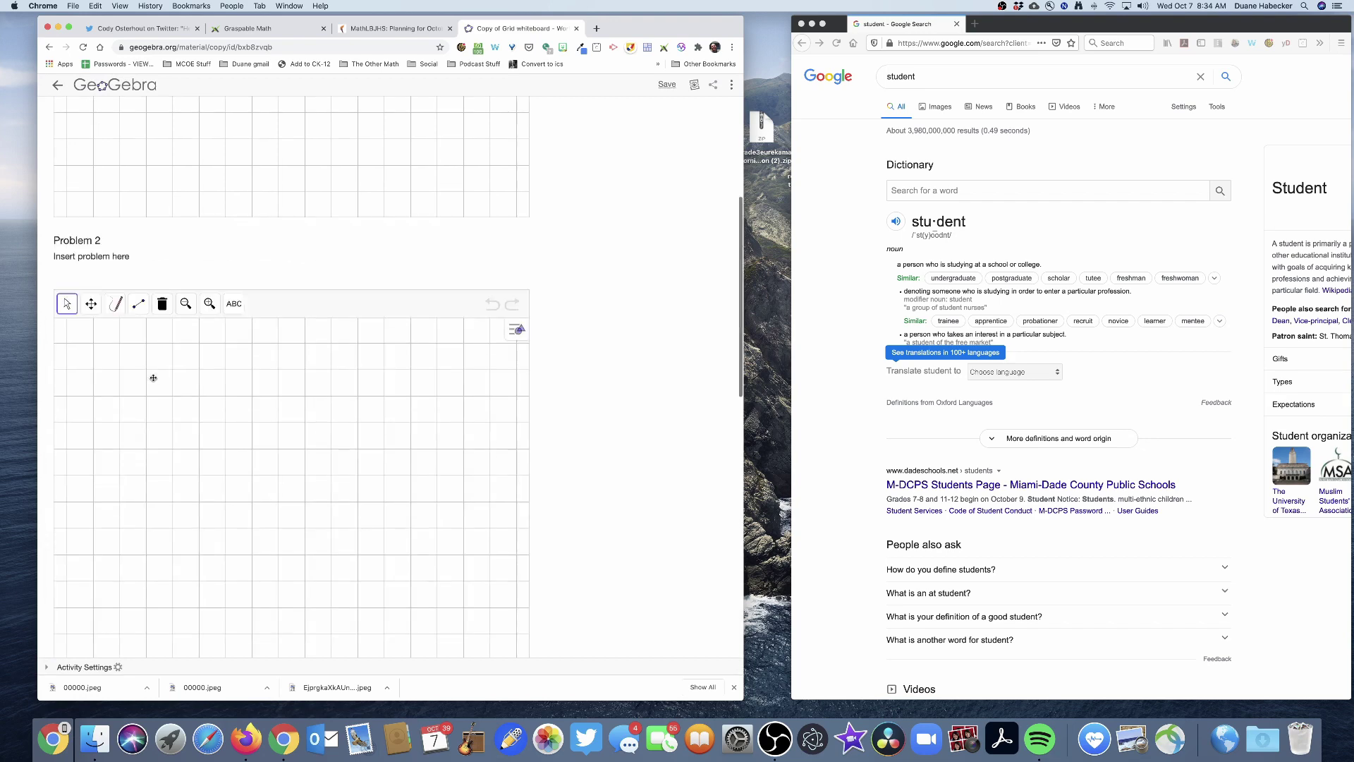
scroll(153, 378, "up", 20)
scroll(157, 324, "down", 20)
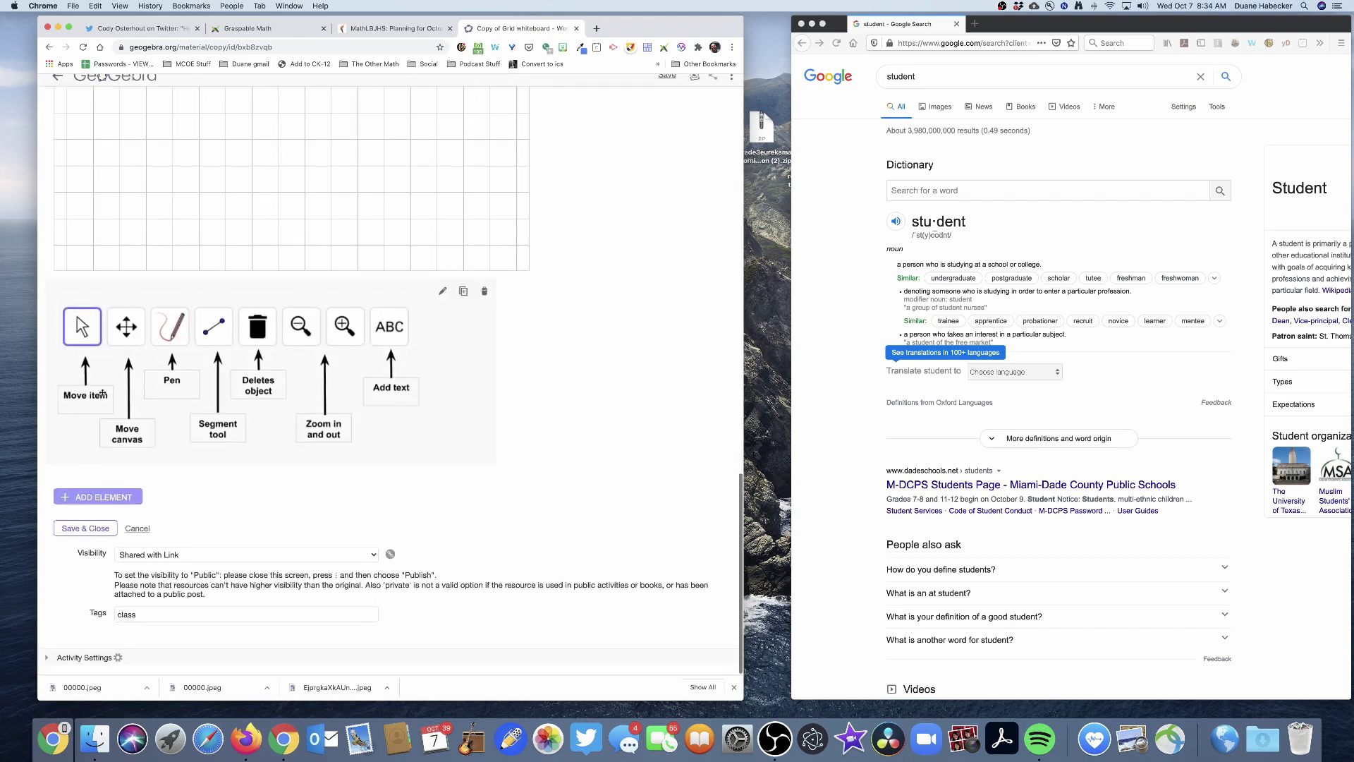
Save and close the activity, and open Adding fractions DEMO from your own resources.
left_click(78, 539)
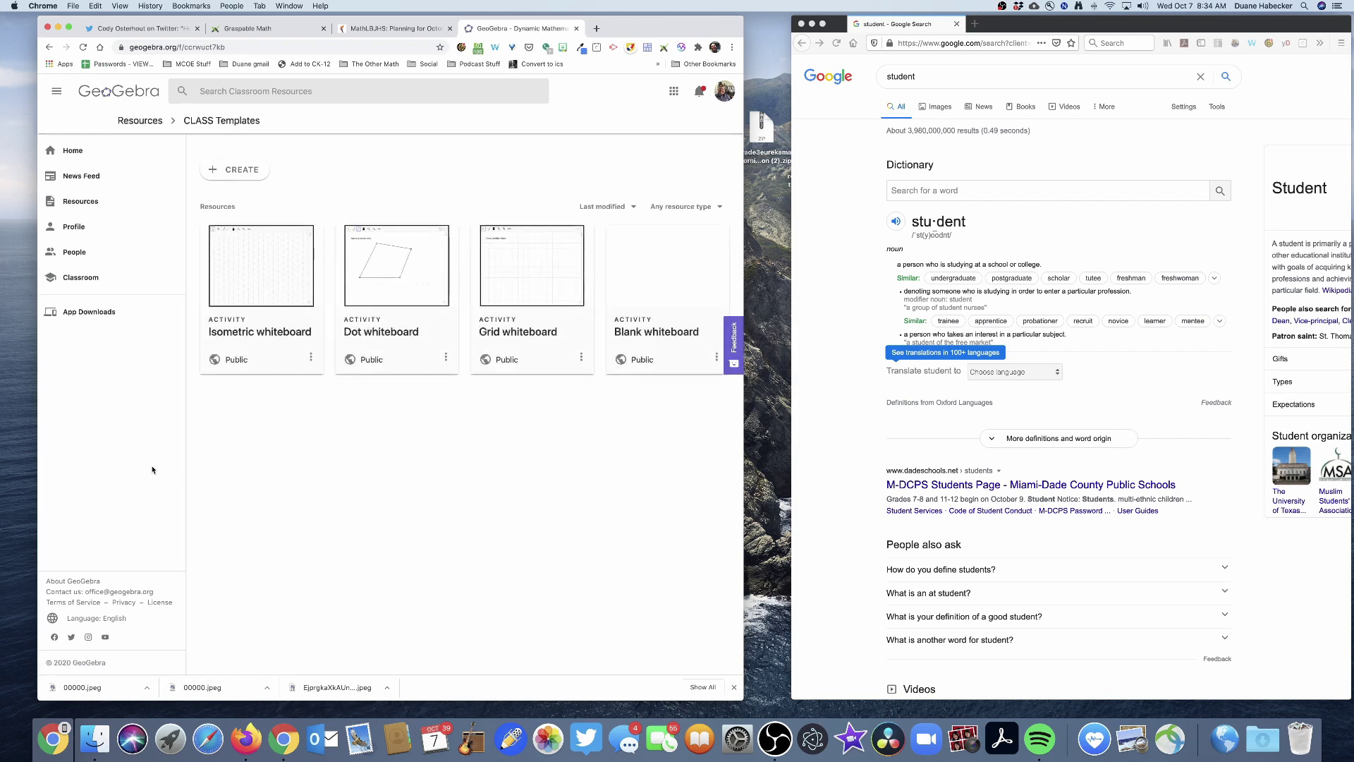
left_click(53, 202)
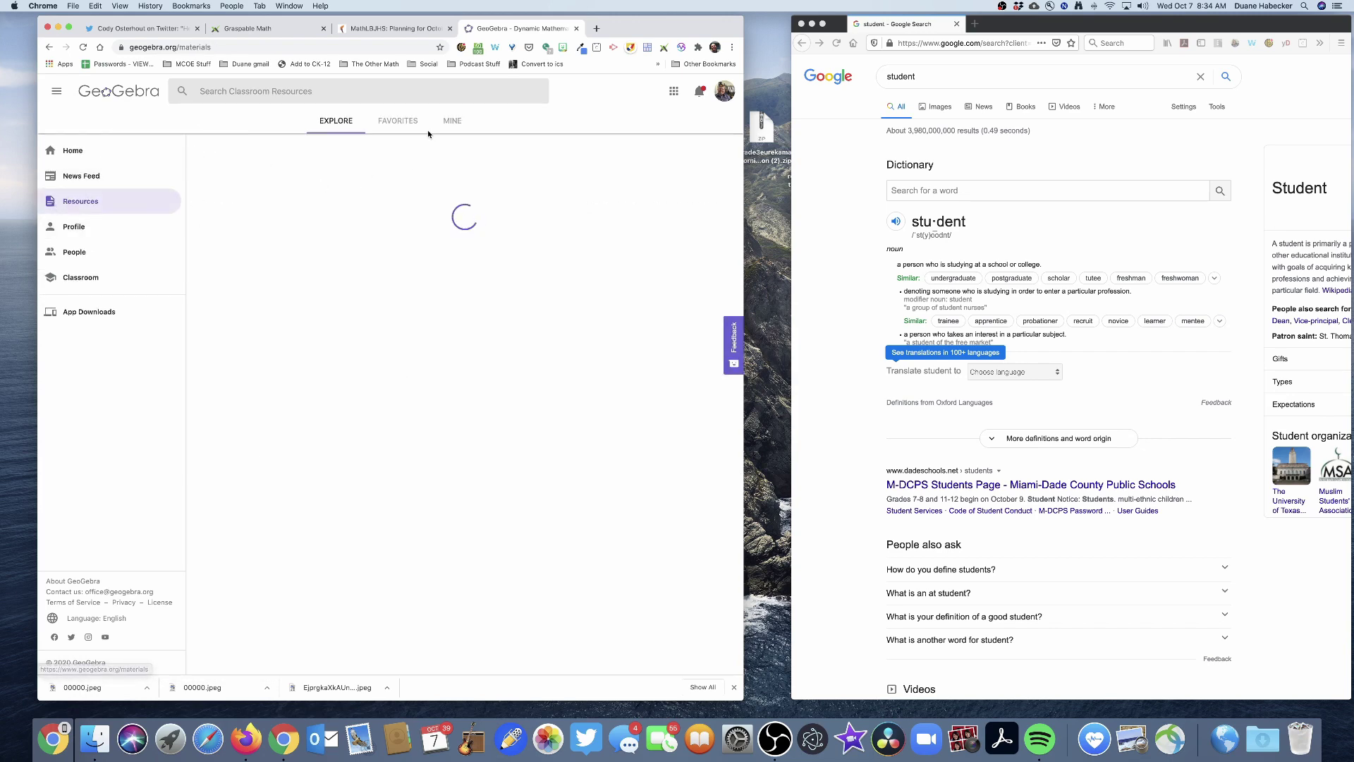
left_click(453, 121)
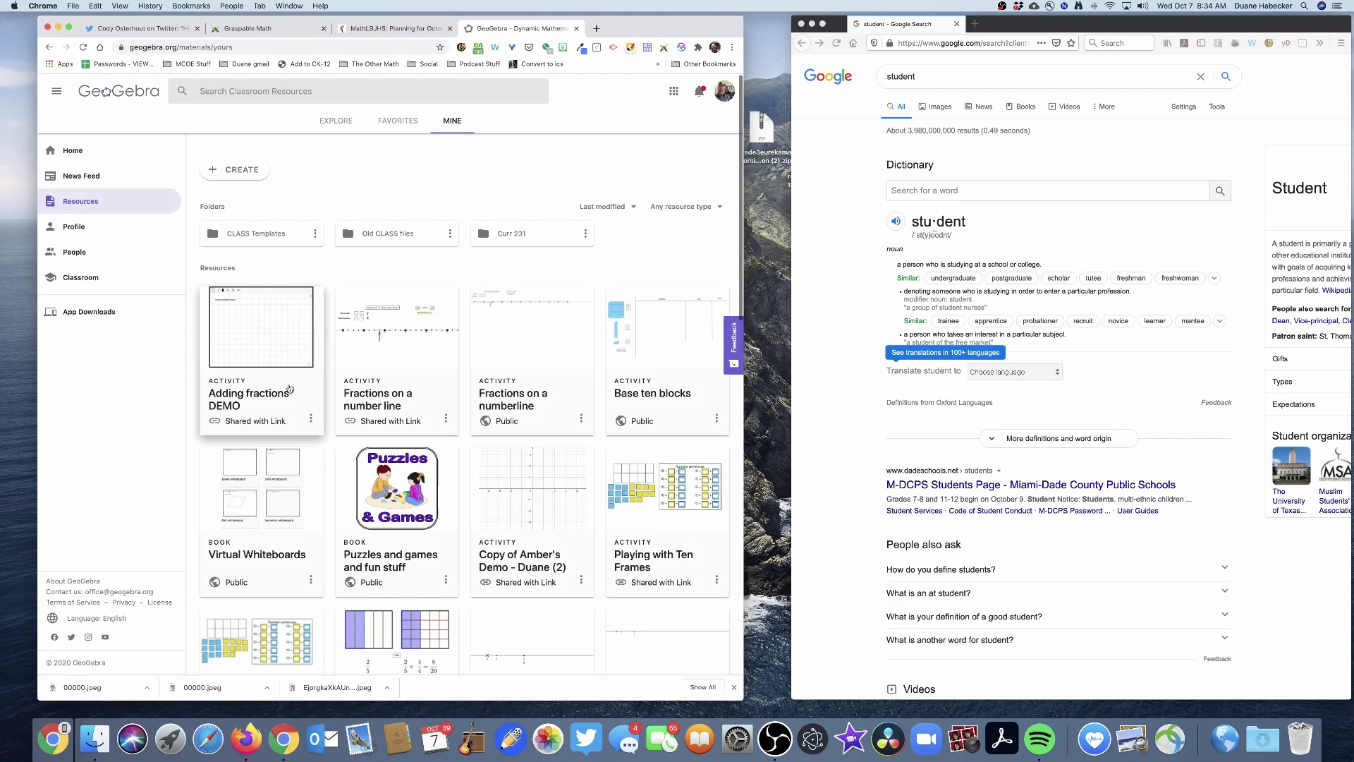
left_click(271, 329)
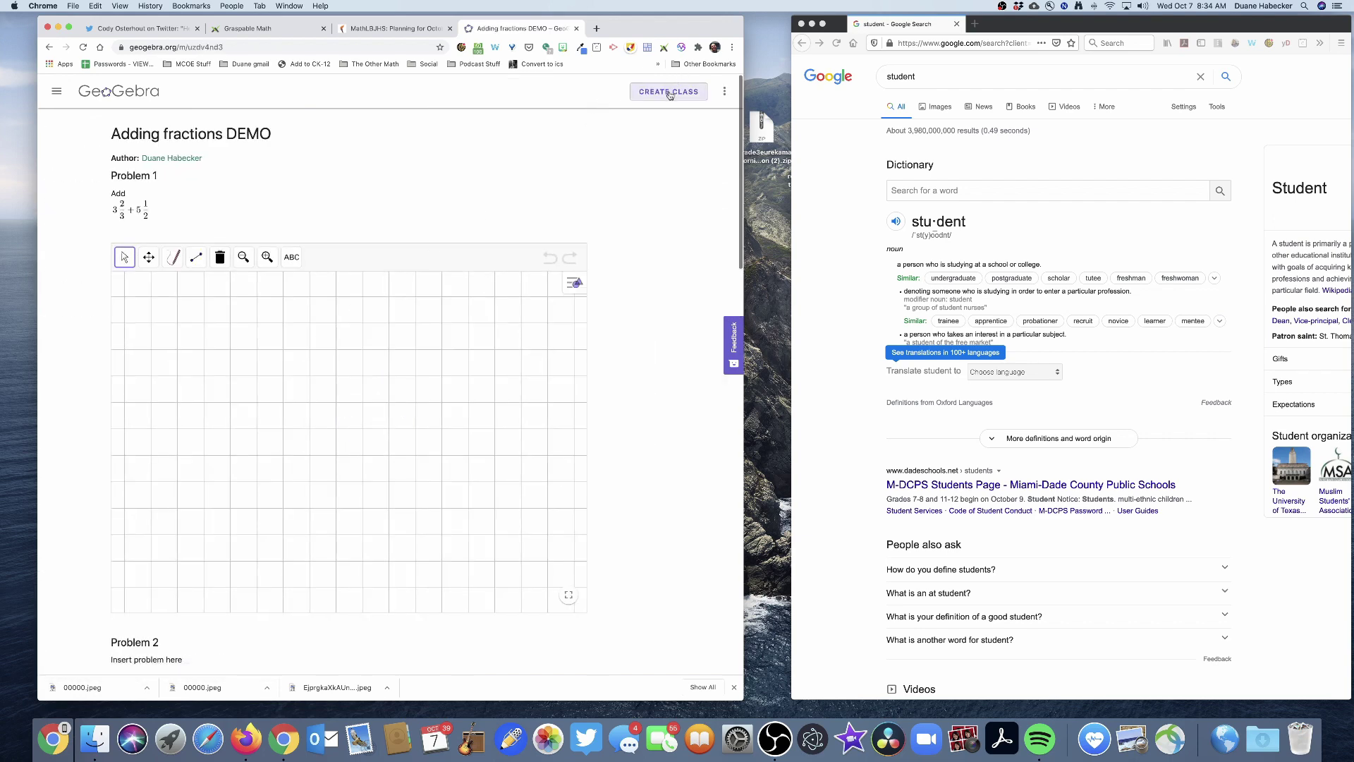
Create a class from the activity named "CLASS - Adding fractions DEMO".
left_click(670, 93)
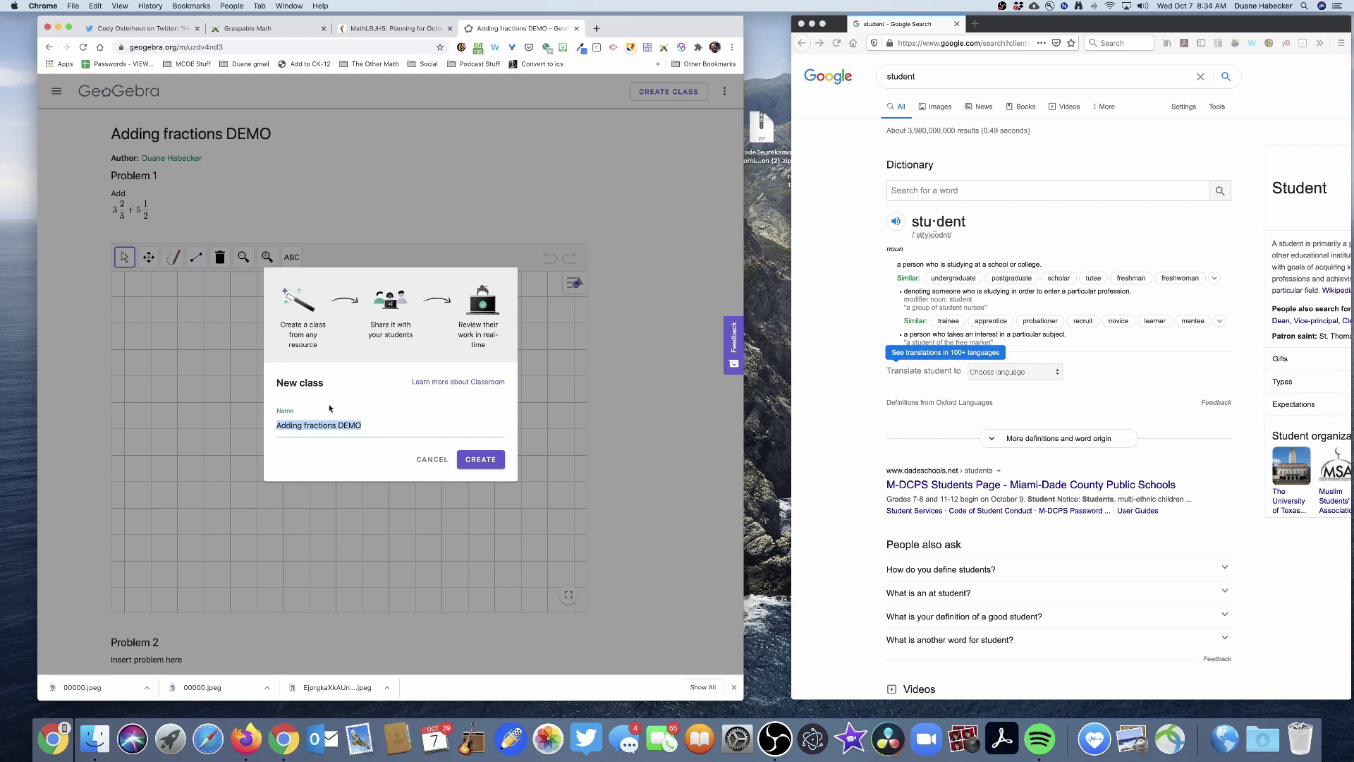
left_click(277, 426)
type("CLASS -")
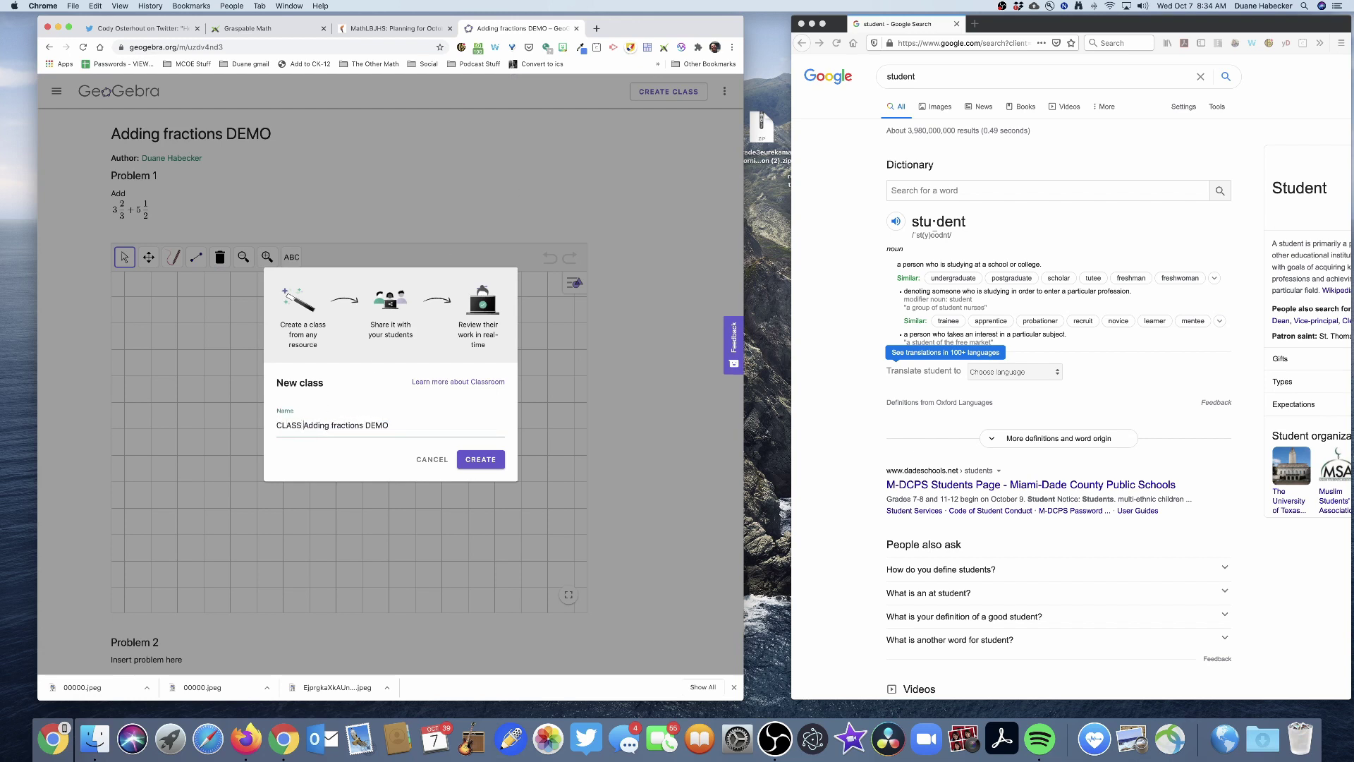
left_click(485, 458)
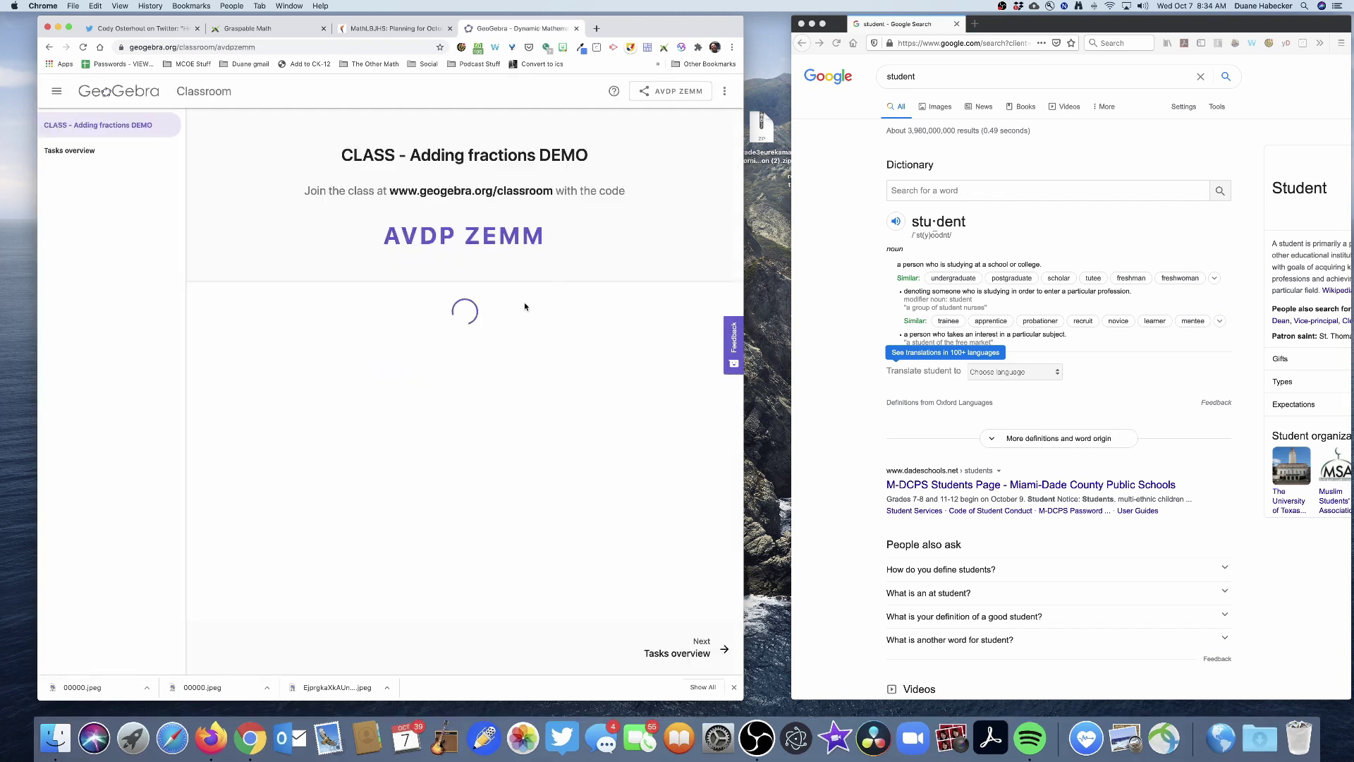
Copy the class's student link from the sharing dialog and open it in the Firefox window.
left_click(680, 91)
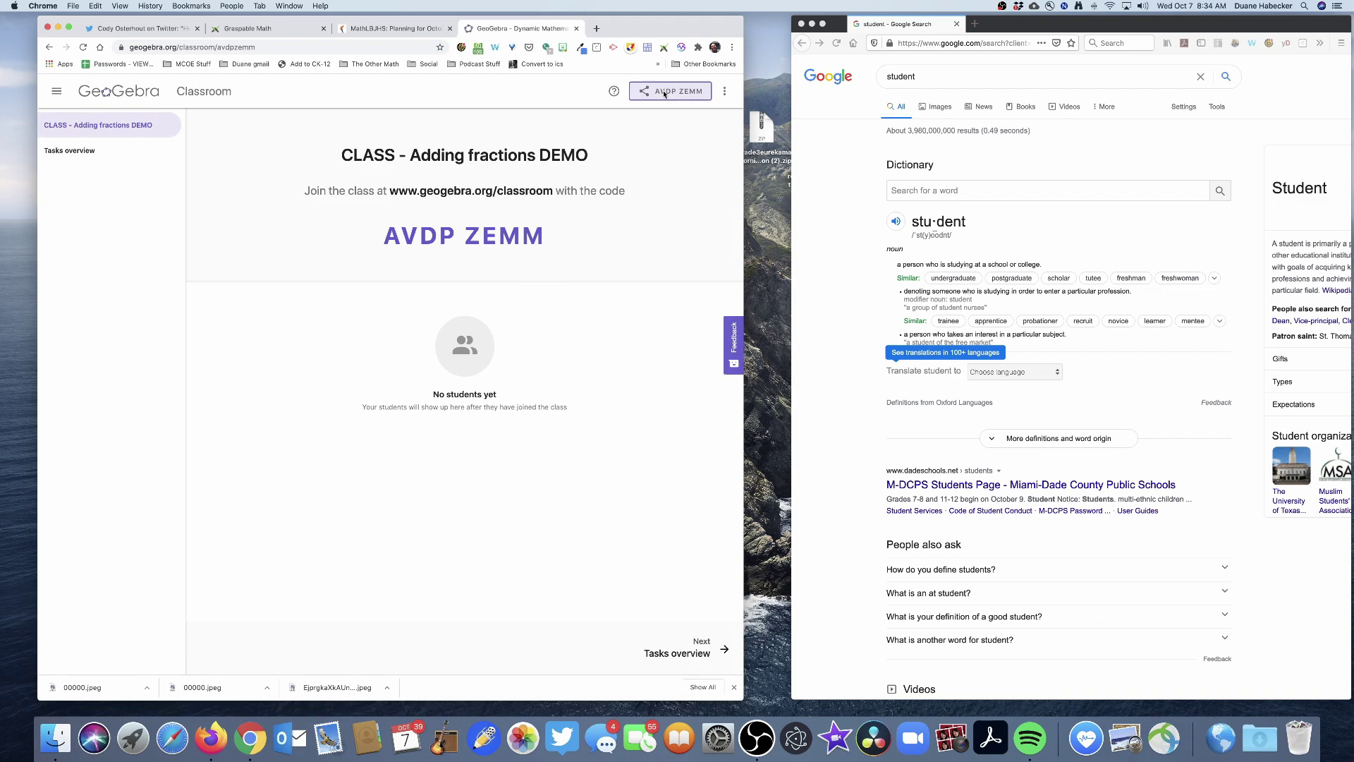
left_click(511, 181)
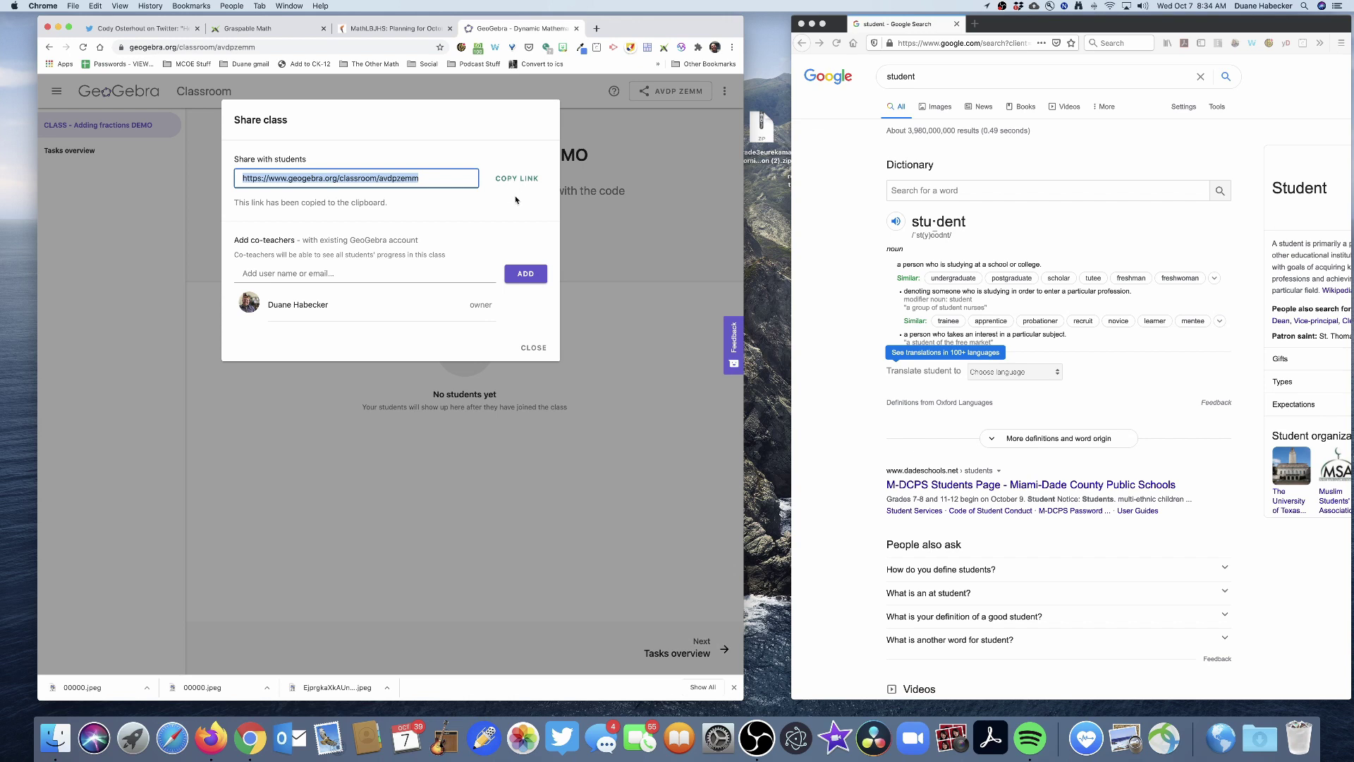
left_click(533, 350)
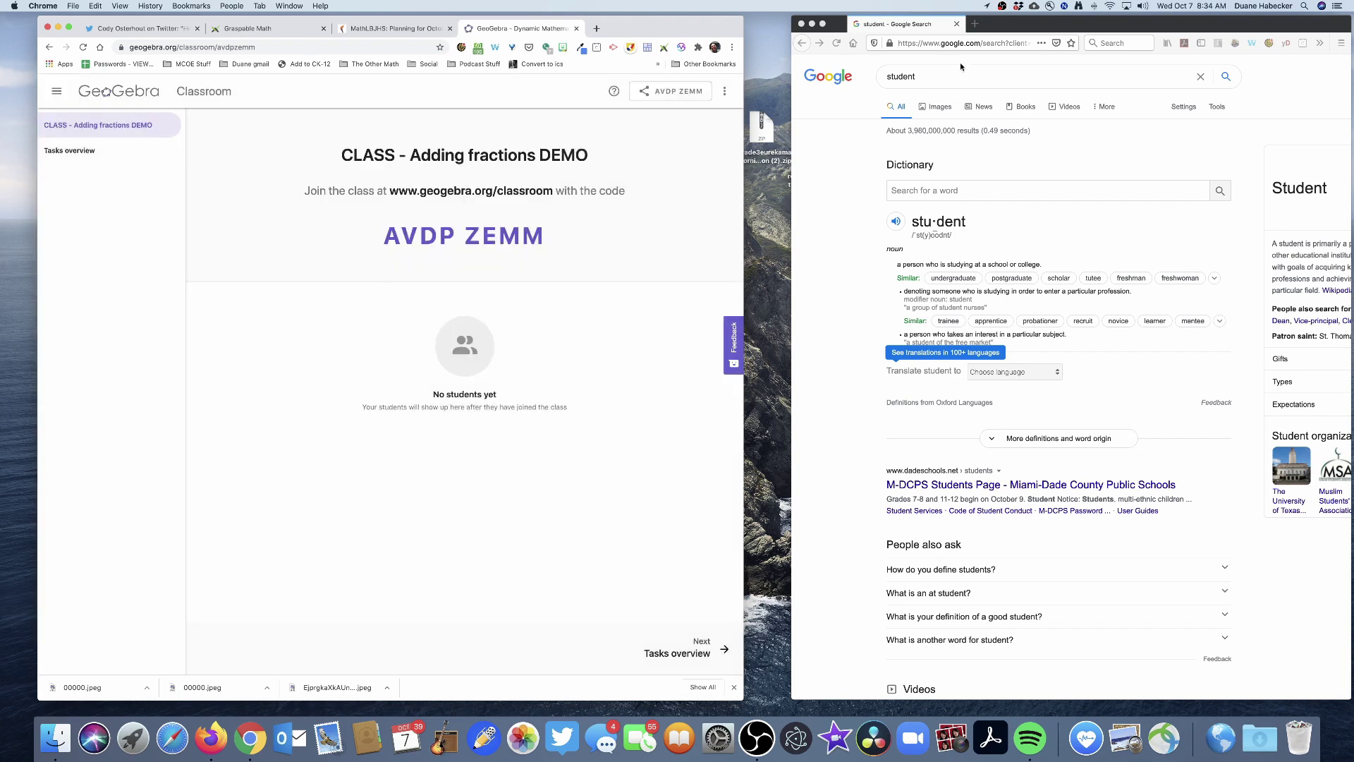
left_click(944, 44)
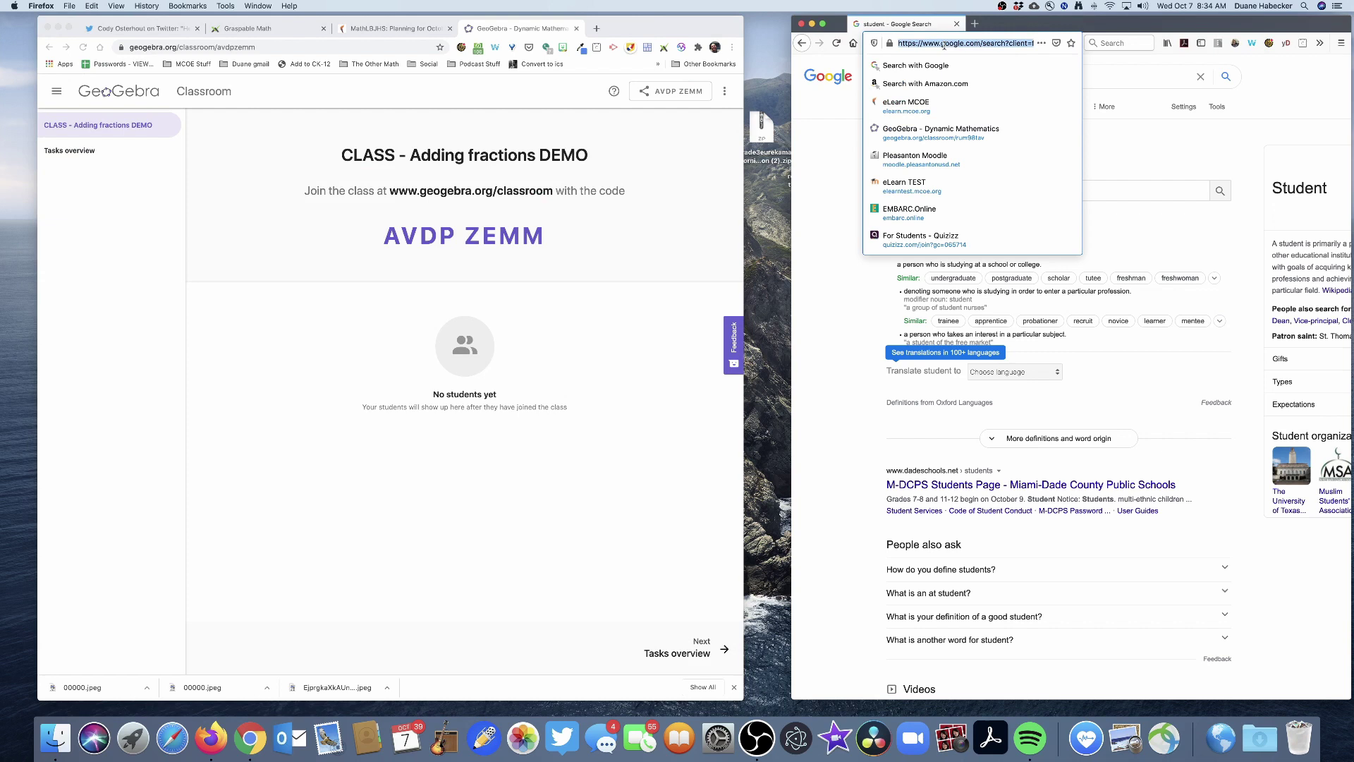
key("cmd+v")
key("Return")
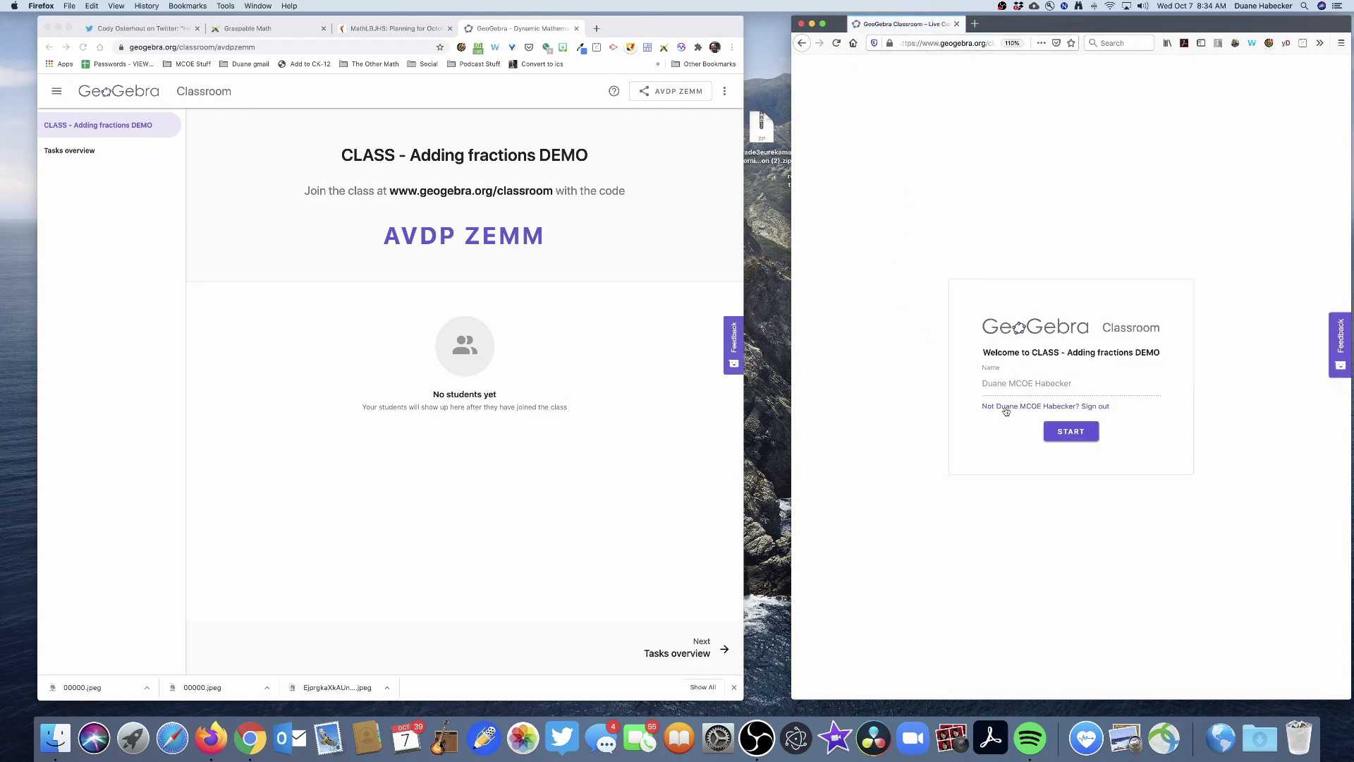
Sign out of the existing account and join the class as a student named Firefox.
left_click(1094, 406)
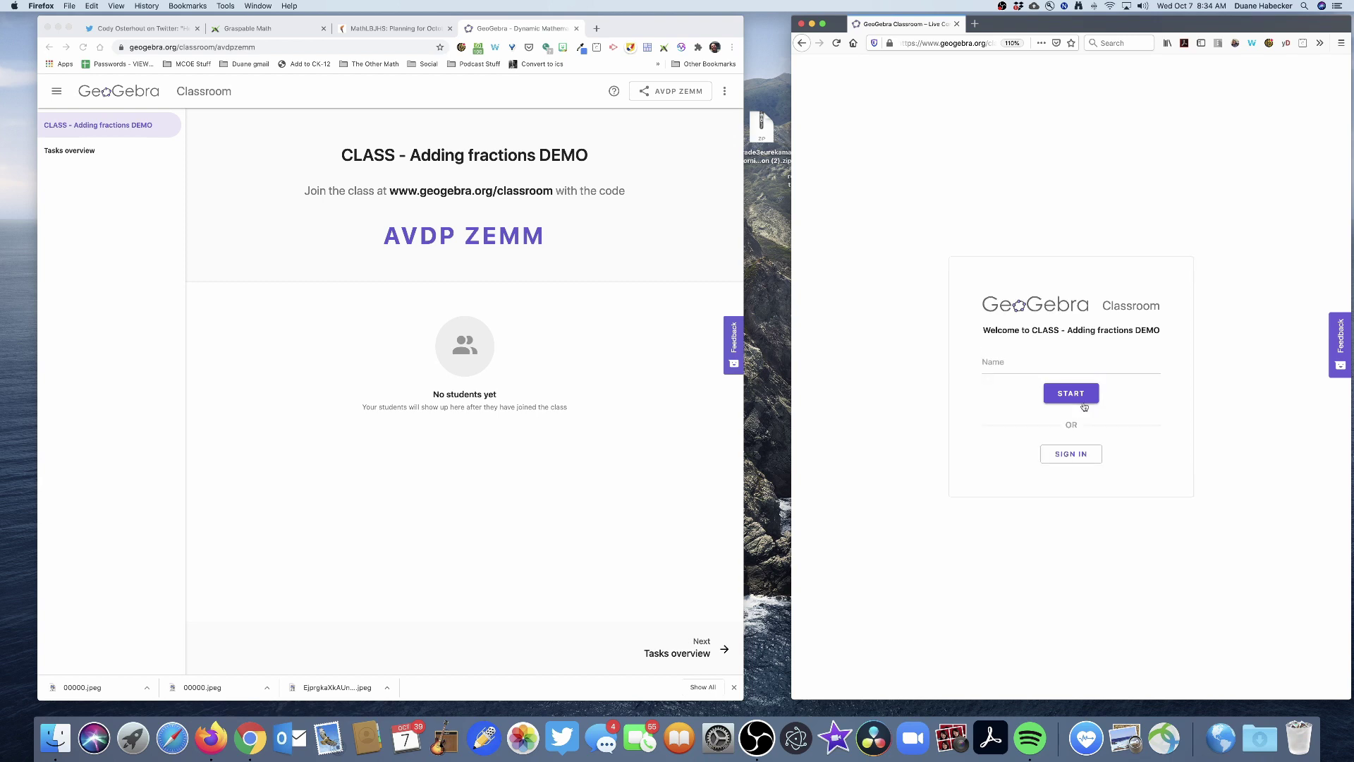
left_click(993, 370)
type("Fire")
left_click(1061, 395)
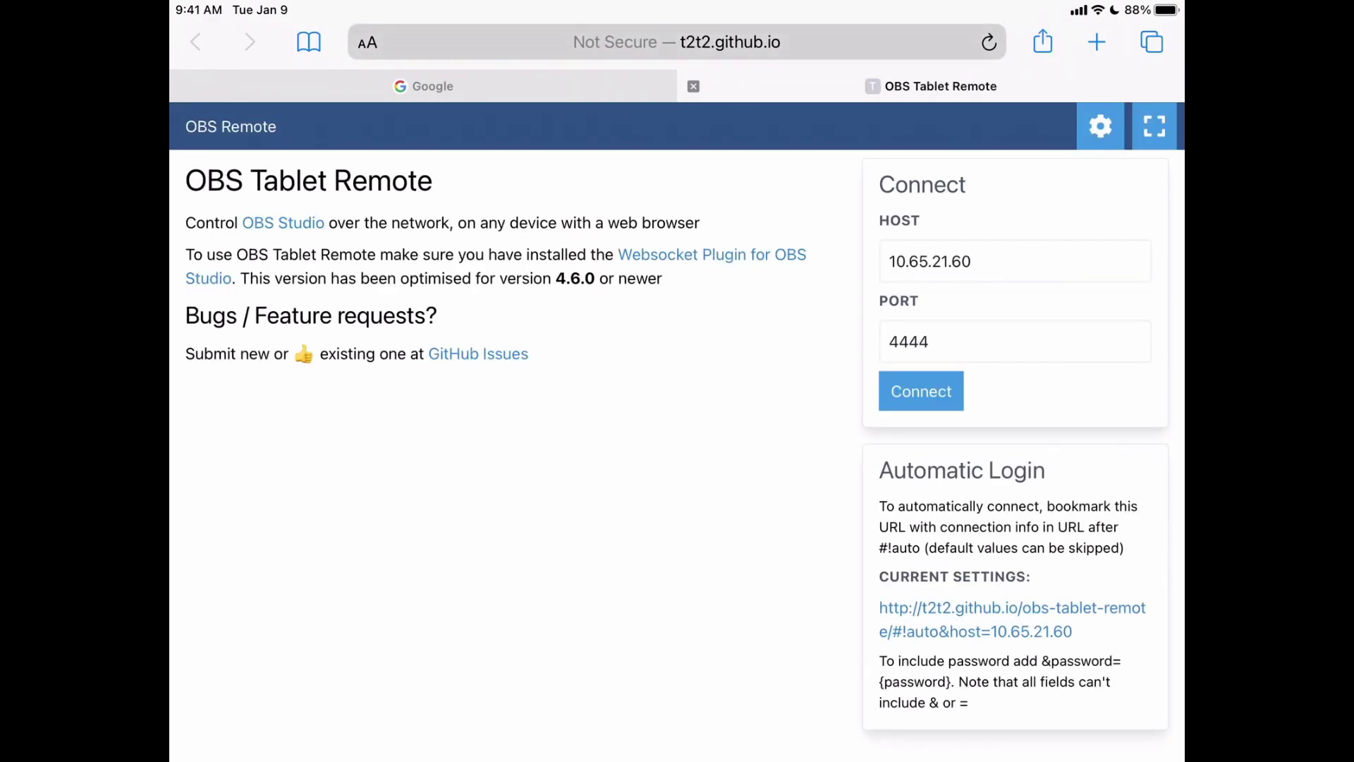
Switch to Safari on the iPad and open the copied class link in place of the OBS Tablet Remote page.
left_click(677, 42)
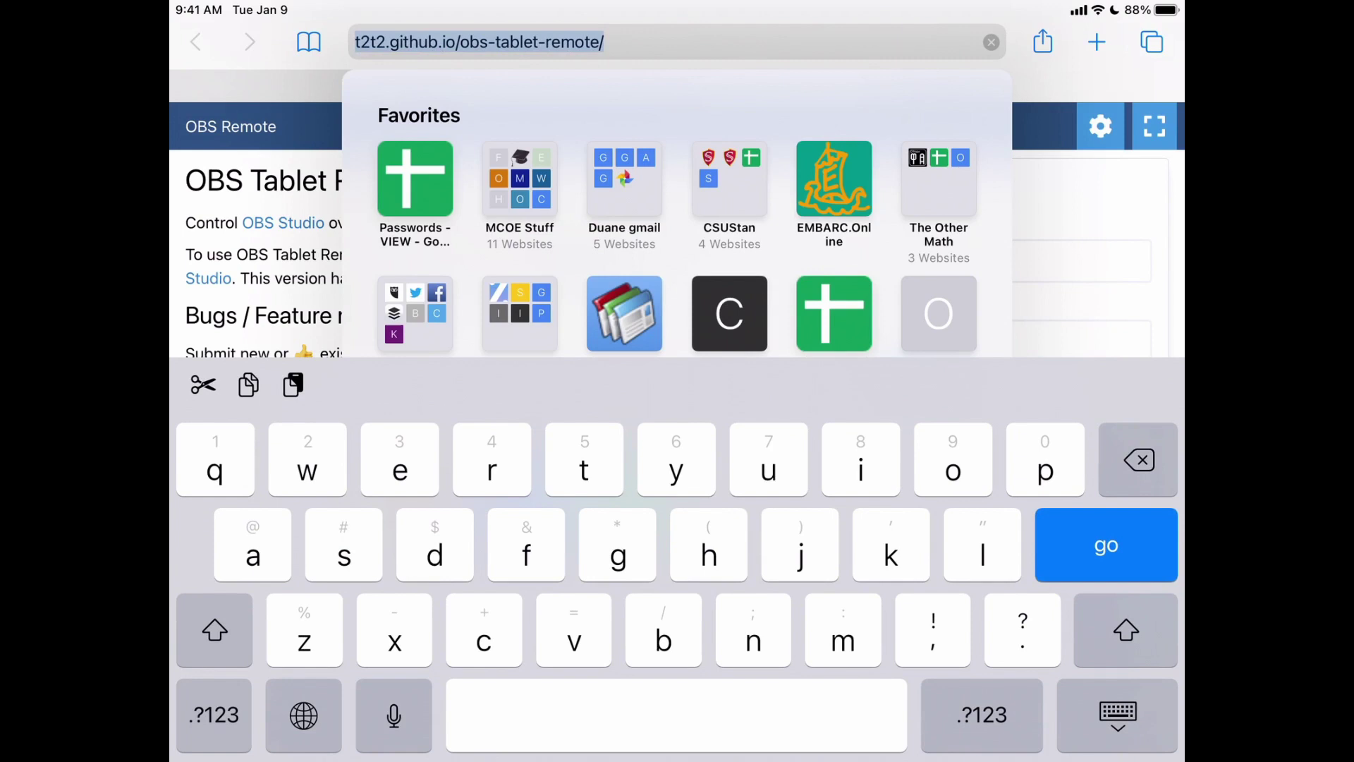
key("BackSpace")
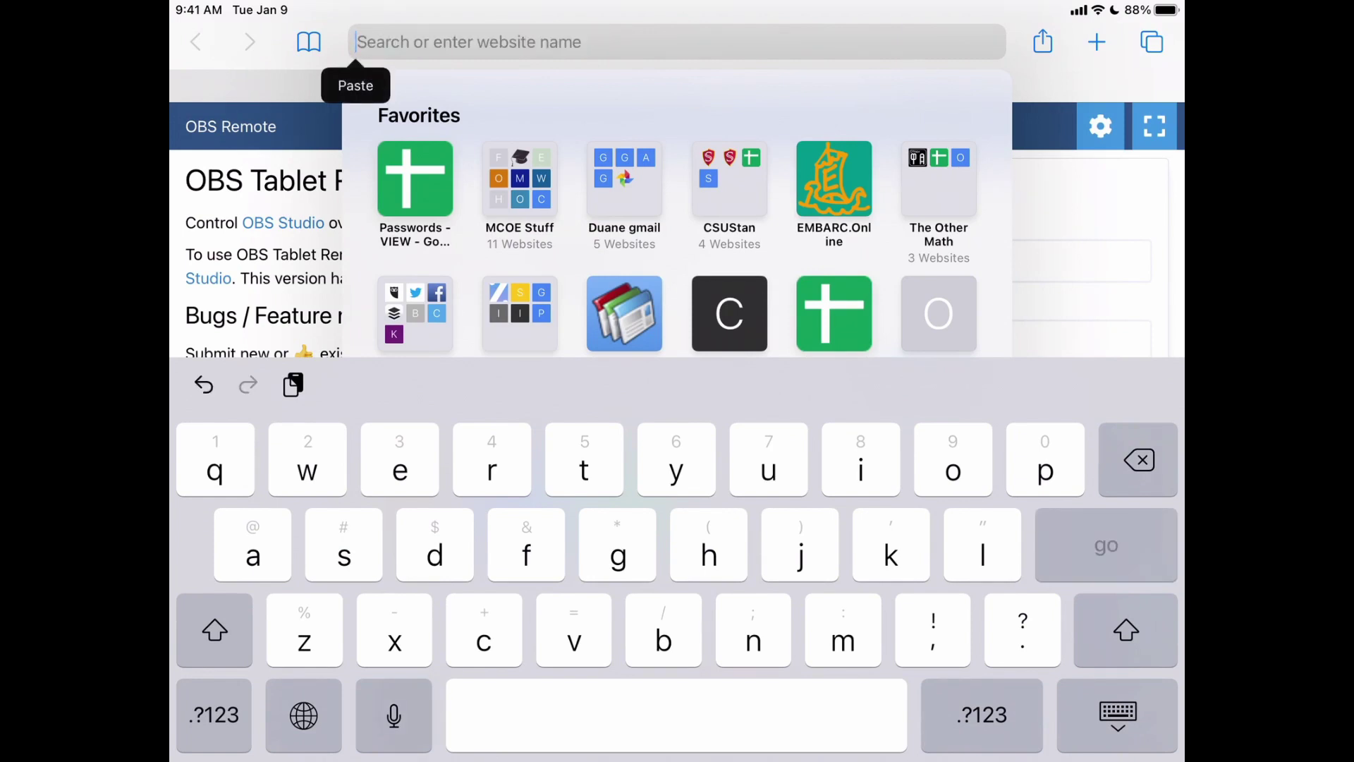
left_click(293, 384)
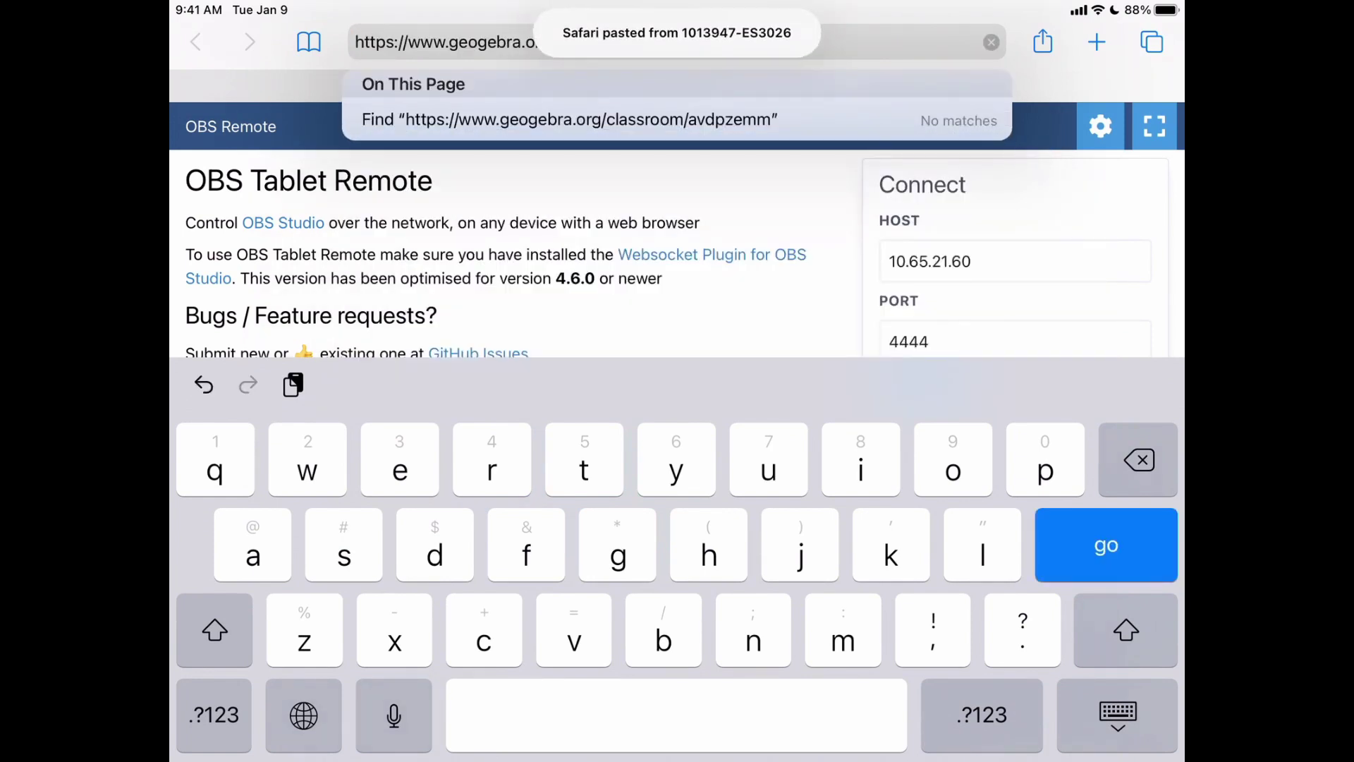
left_click(1106, 545)
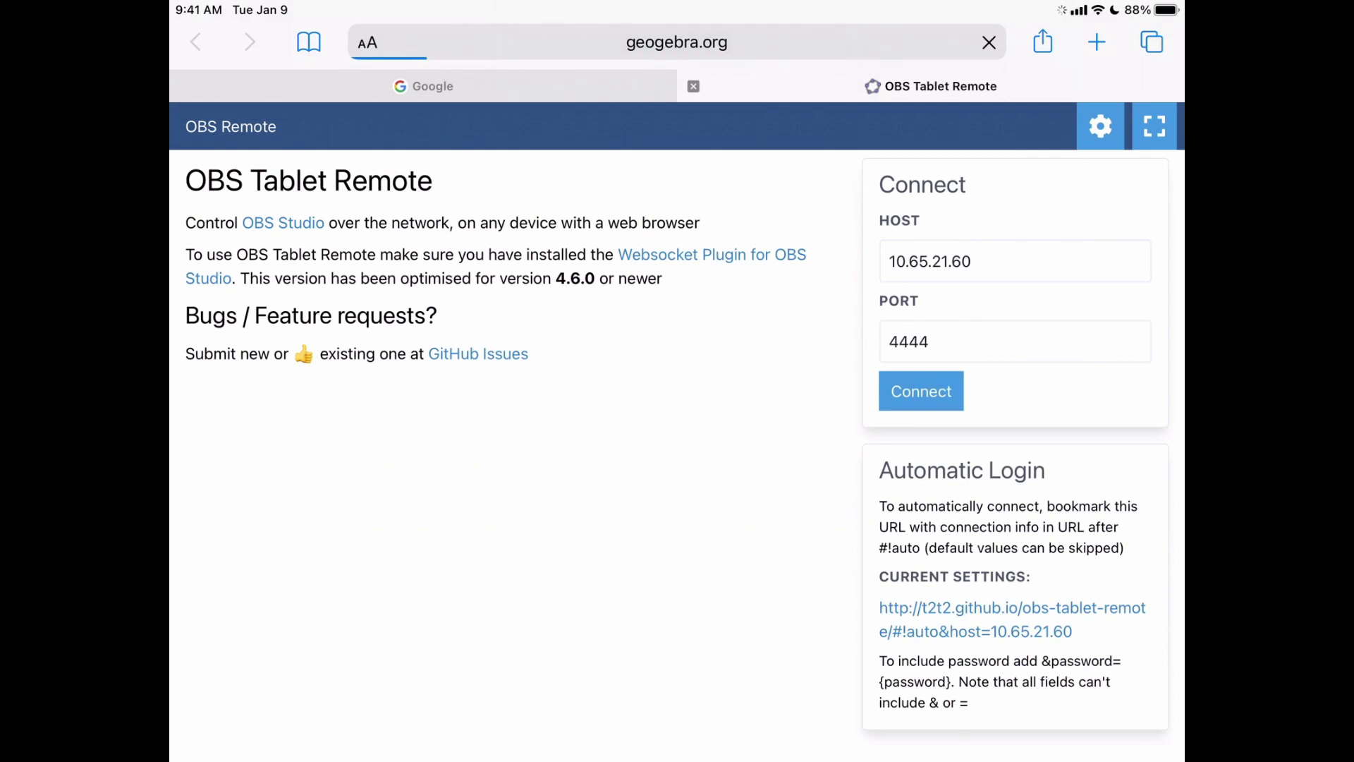
left_click(678, 42)
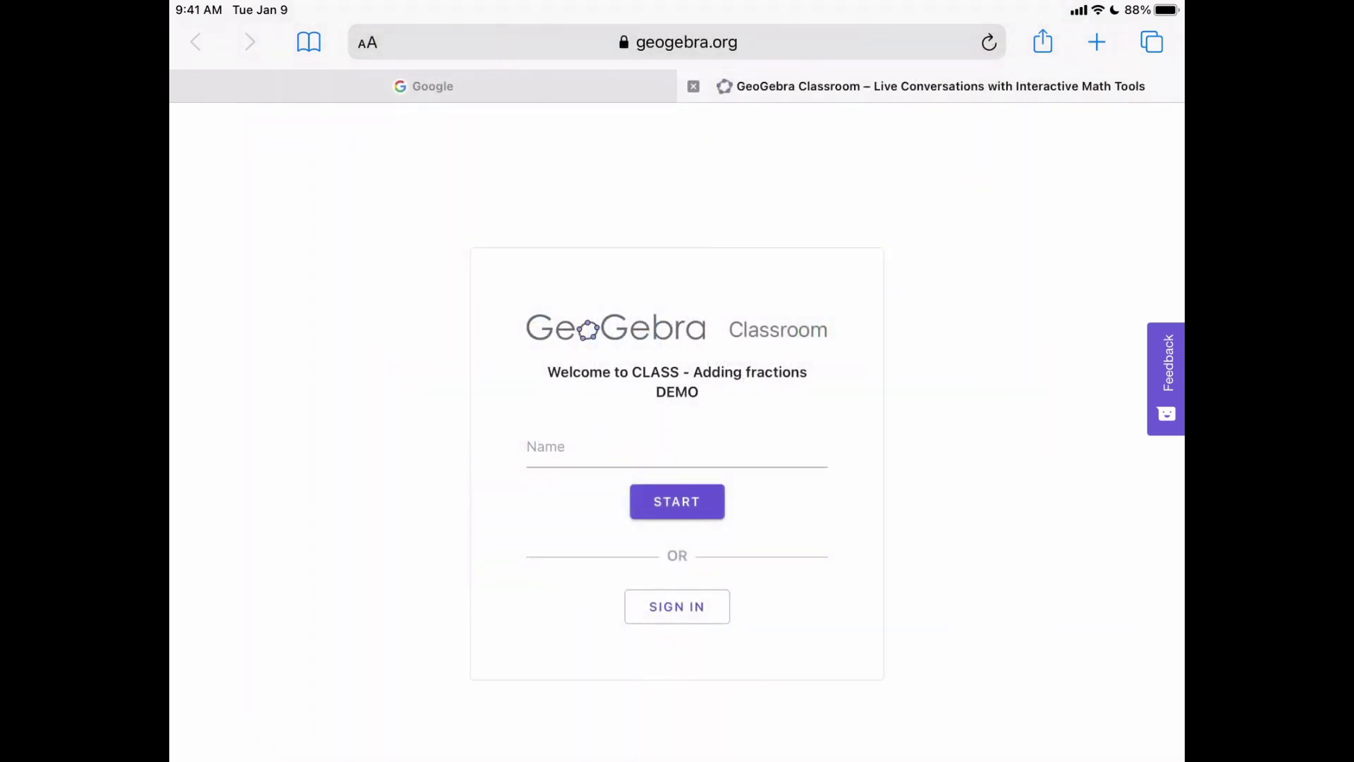
Join the class on the iPad as a student named Ipad.
left_click(677, 444)
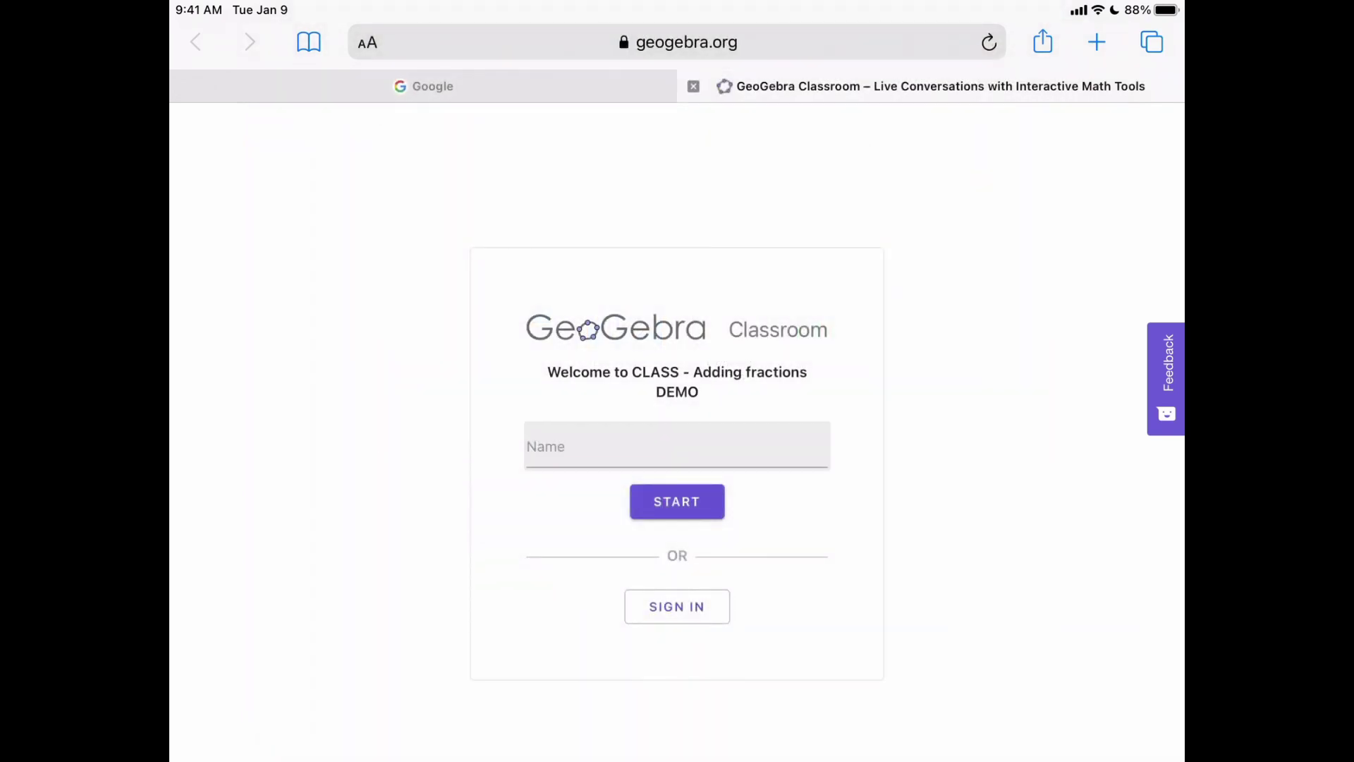
type("Ip")
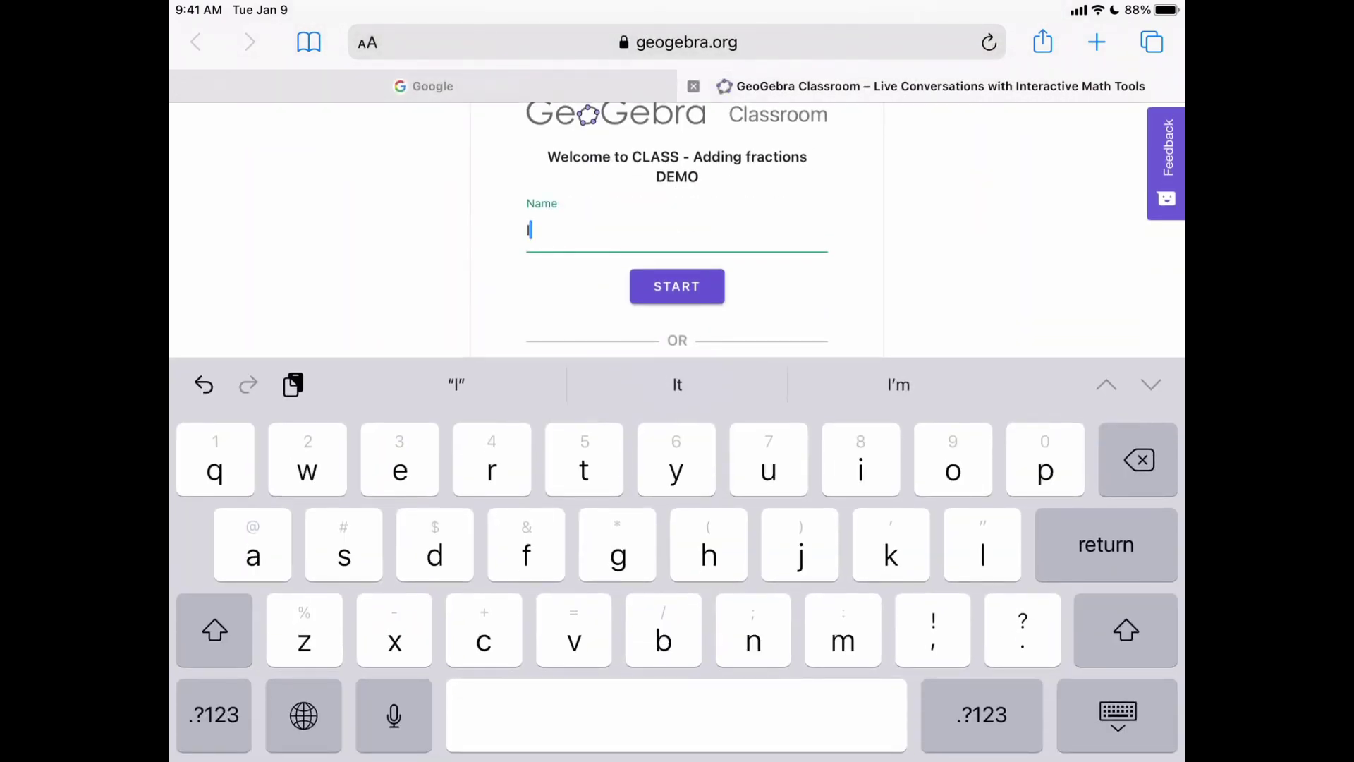
type("ad")
left_click(677, 287)
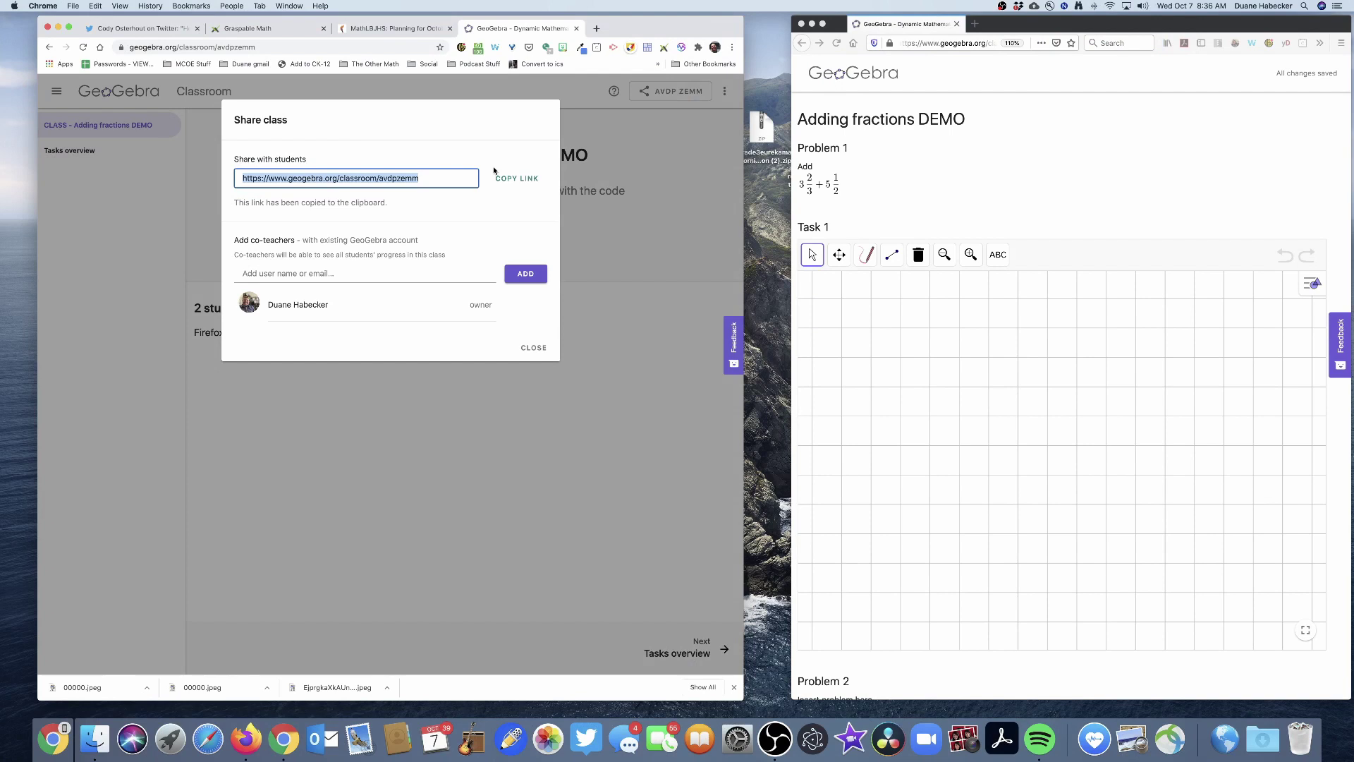
Close the teacher's sharing dialog and view the student results for Task 1 from the tasks overview.
left_click(535, 350)
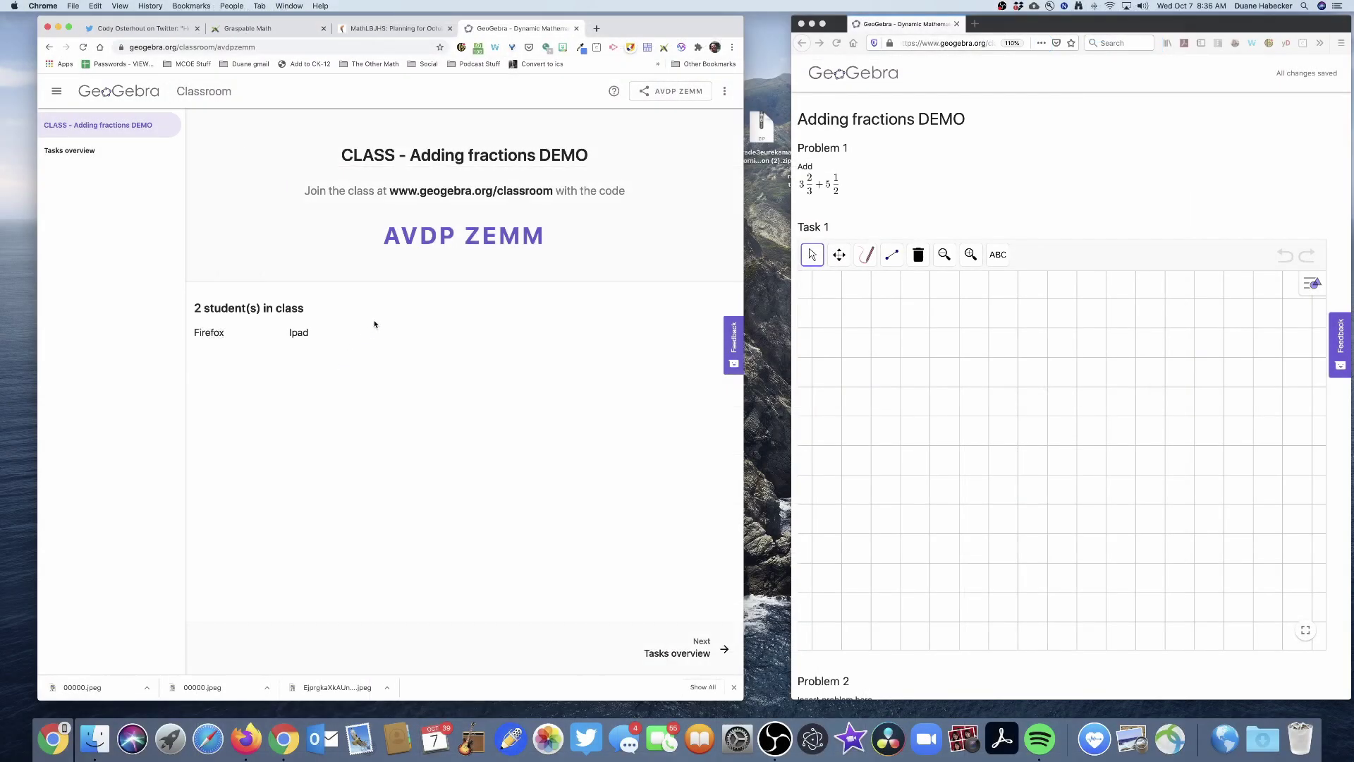
left_click(63, 151)
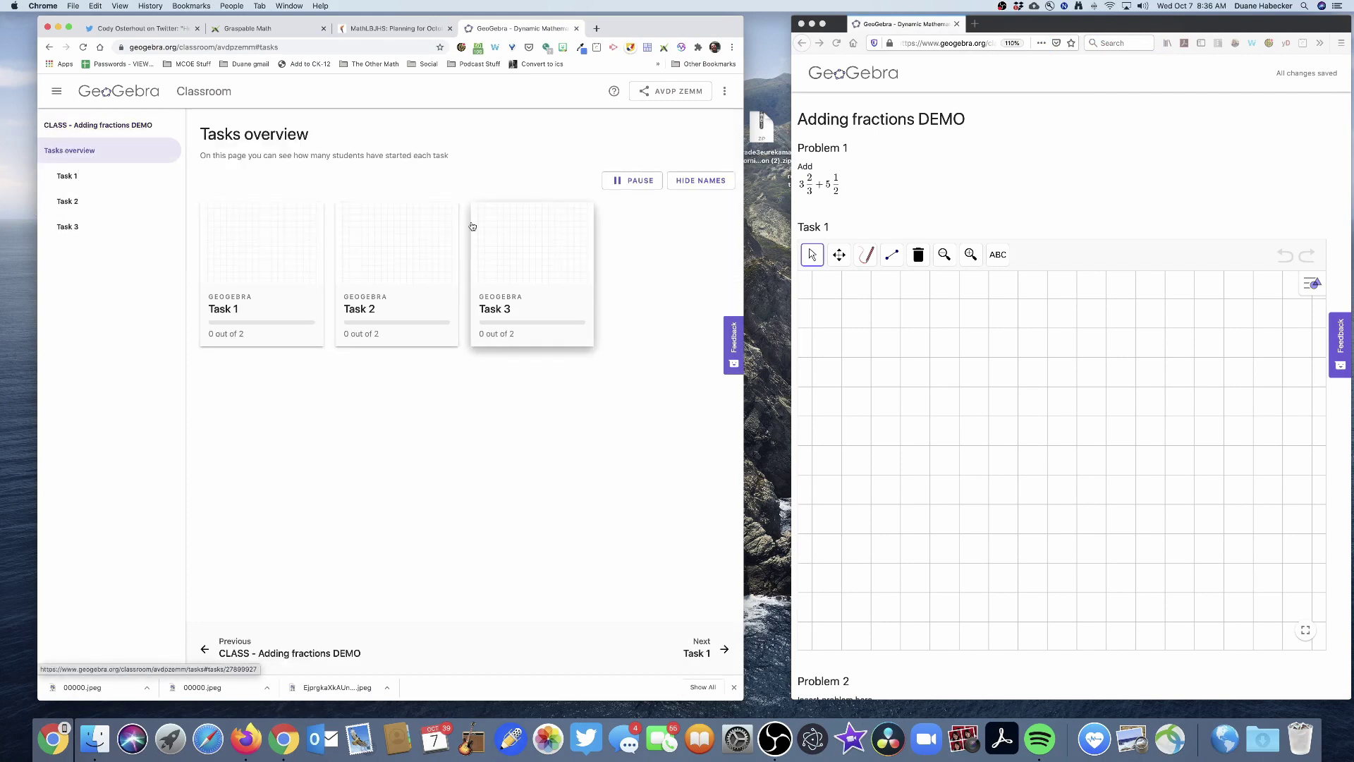
left_click(274, 258)
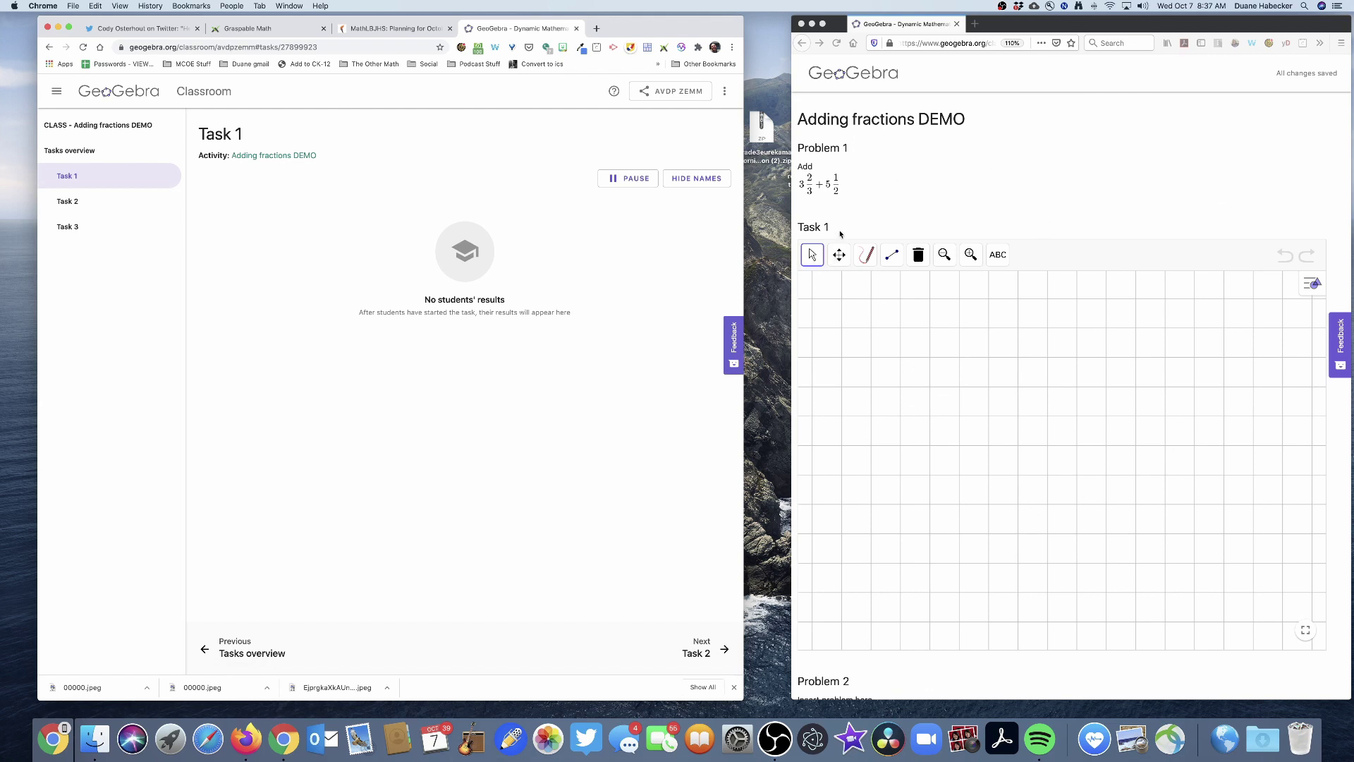
In the Firefox student's Task 1 whiteboard, handwrite 3 2/3 + 5 1/2 with the Pen tool.
left_click(877, 312)
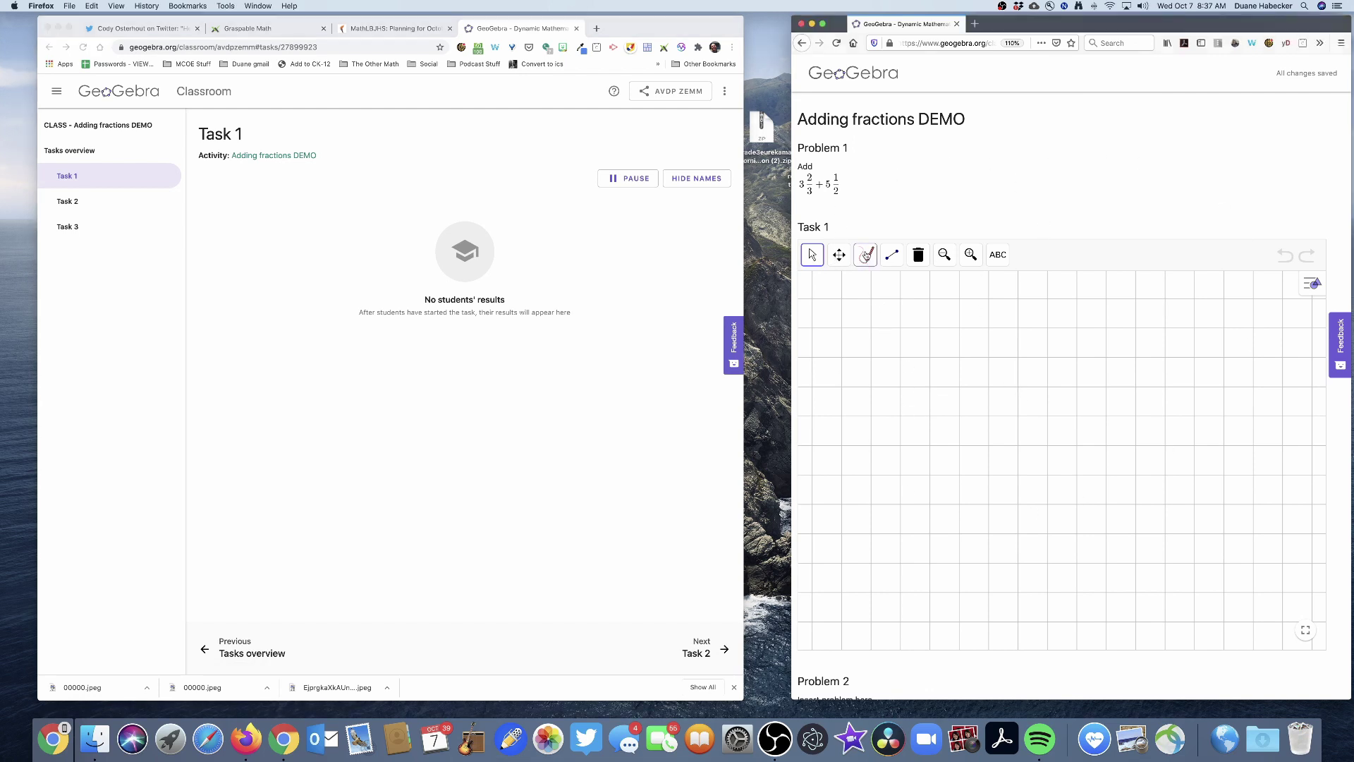
left_click(866, 255)
mouse_move(855, 329)
left_mouse_down()
mouse_move(889, 340)
mouse_move(866, 348)
mouse_move(892, 350)
mouse_move(853, 368)
left_mouse_up()
mouse_move(917, 329)
left_mouse_down()
mouse_move(949, 346)
mouse_move(921, 357)
mouse_move(955, 363)
mouse_move(935, 381)
mouse_move(956, 383)
mouse_move(926, 396)
left_mouse_up()
mouse_move(989, 345)
left_mouse_down()
mouse_move(986, 380)
mouse_move(981, 368)
mouse_move(1031, 332)
mouse_move(1021, 358)
mouse_move(1056, 362)
mouse_move(1024, 380)
left_mouse_up()
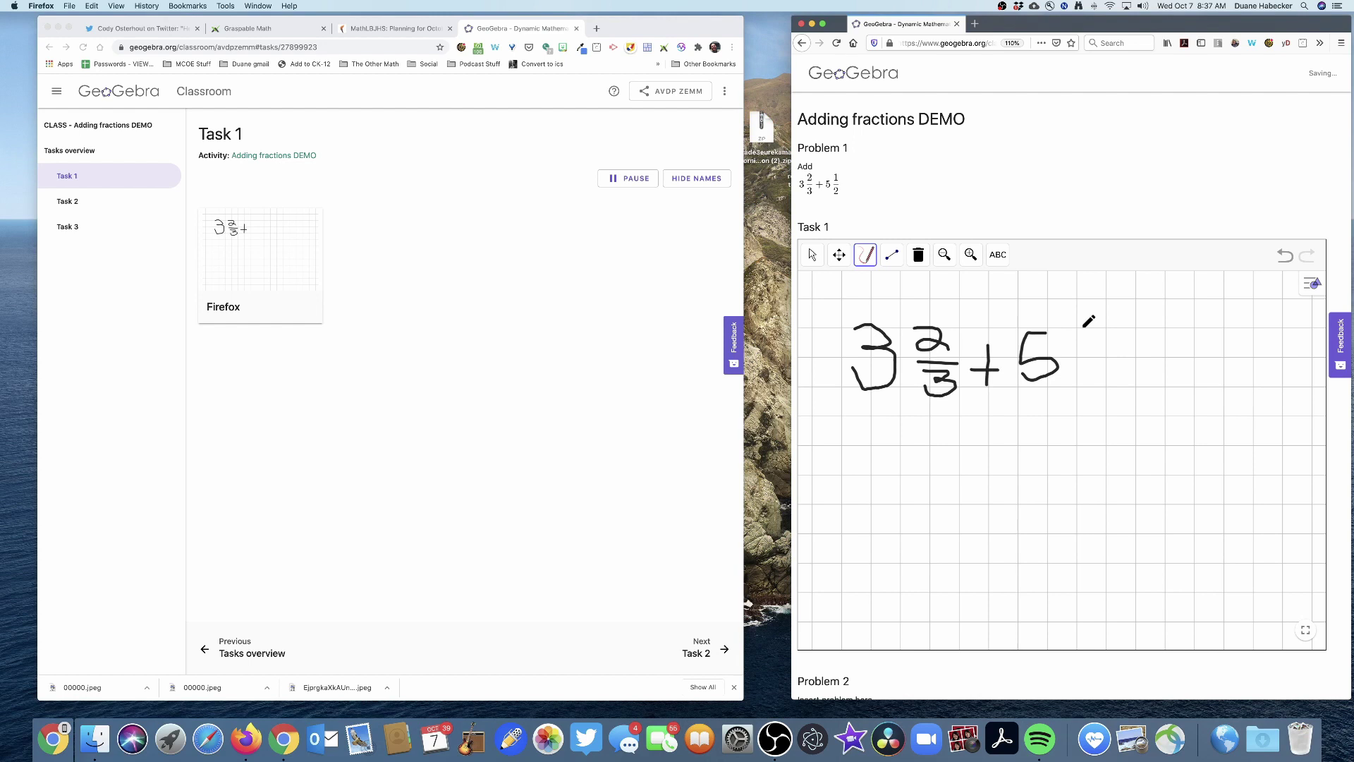
mouse_move(1079, 333)
left_mouse_down()
mouse_move(1105, 360)
mouse_move(1082, 366)
mouse_move(1091, 389)
mouse_move(1074, 391)
mouse_move(1111, 392)
left_mouse_up()
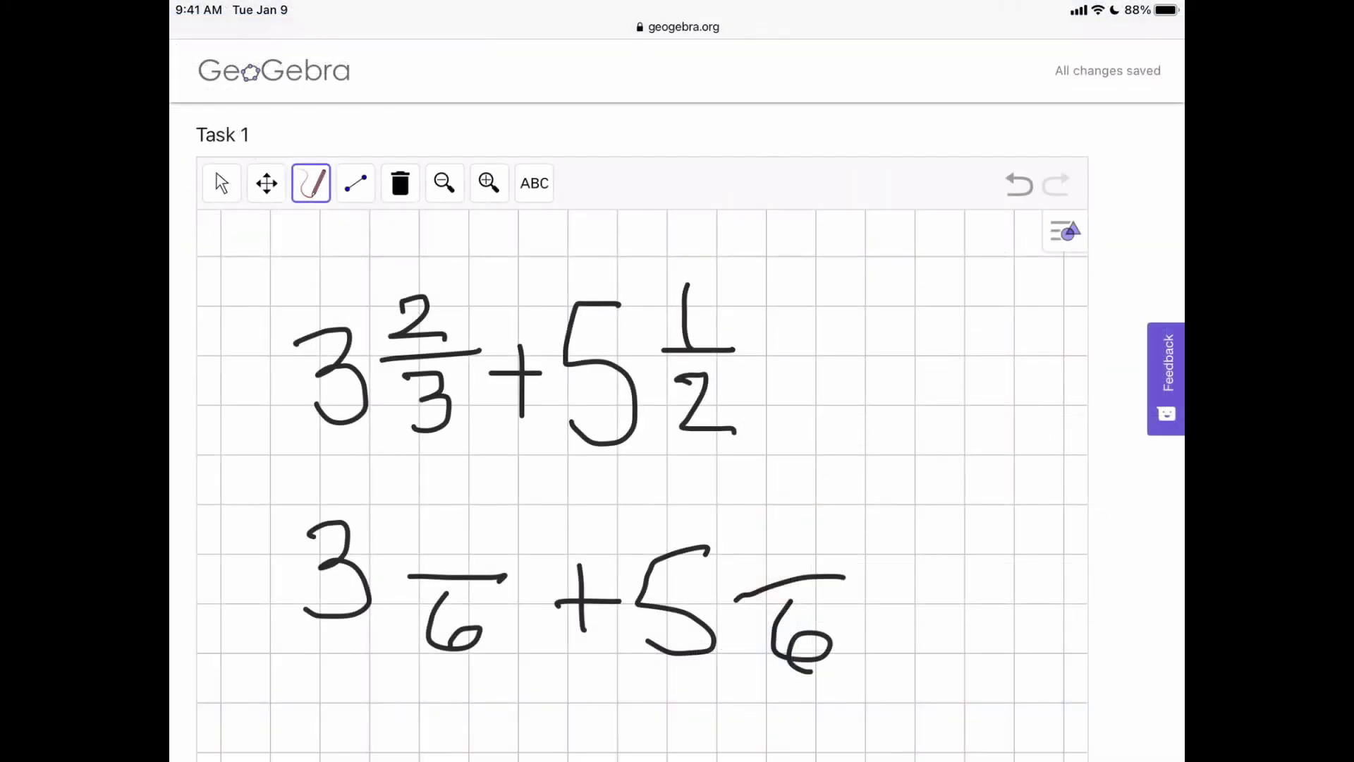
On the iPad's Task 1 whiteboard, set the Pen tool to red with a thinner line.
left_click(311, 183)
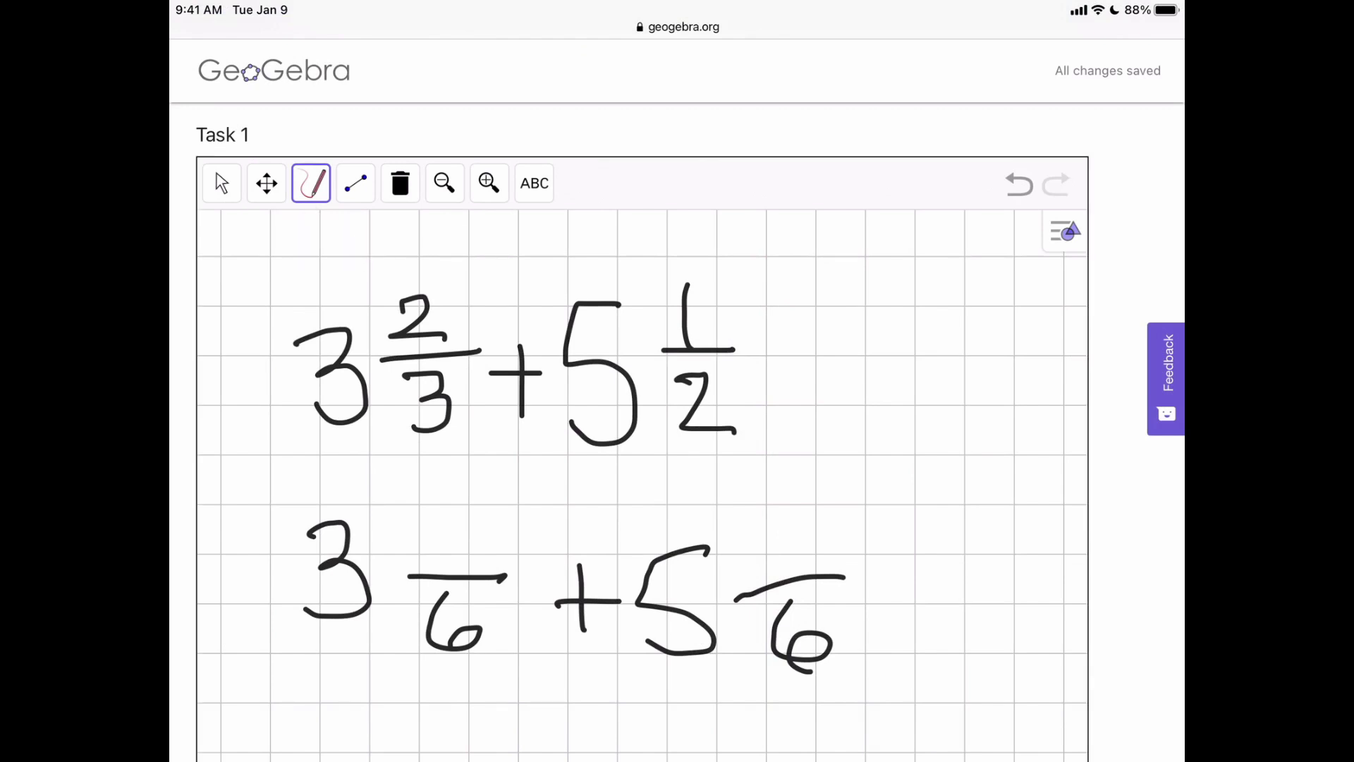
left_click(866, 230)
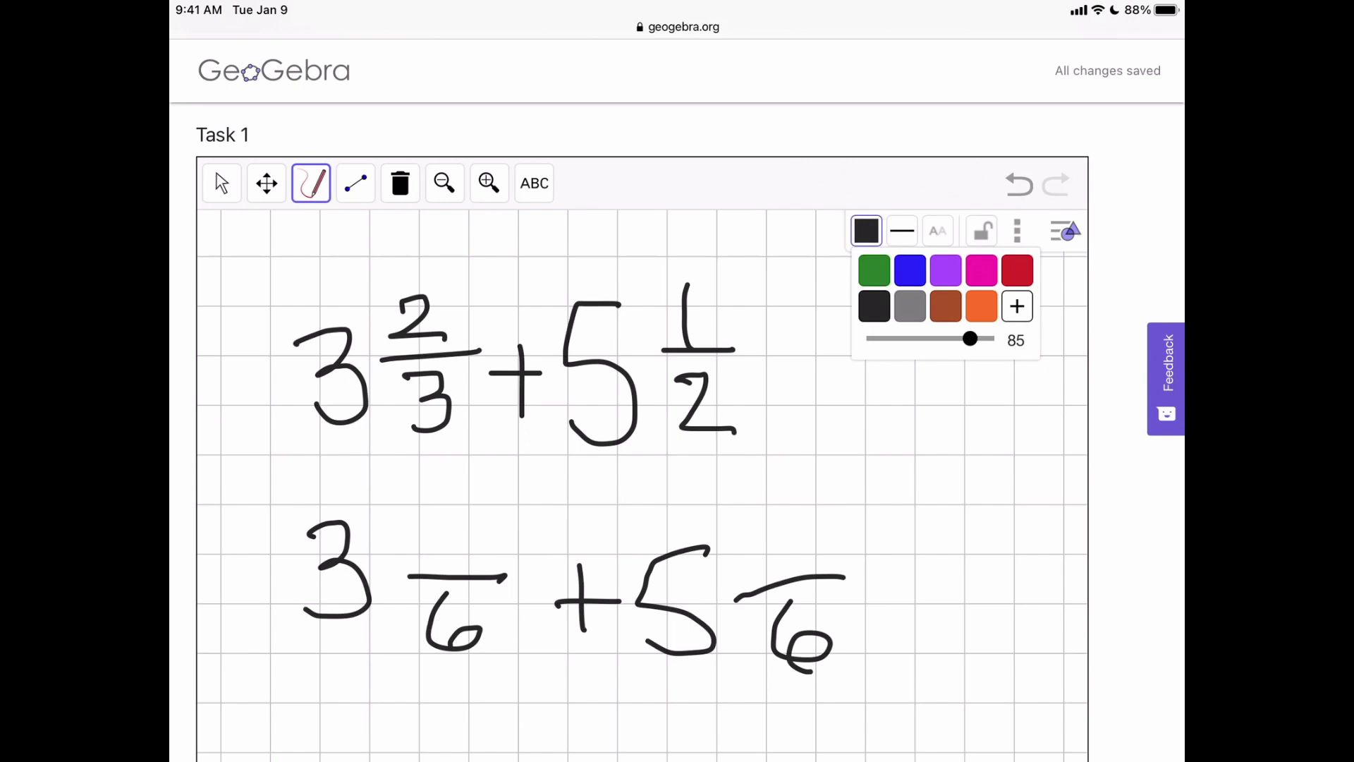
left_click(1017, 271)
left_click(866, 231)
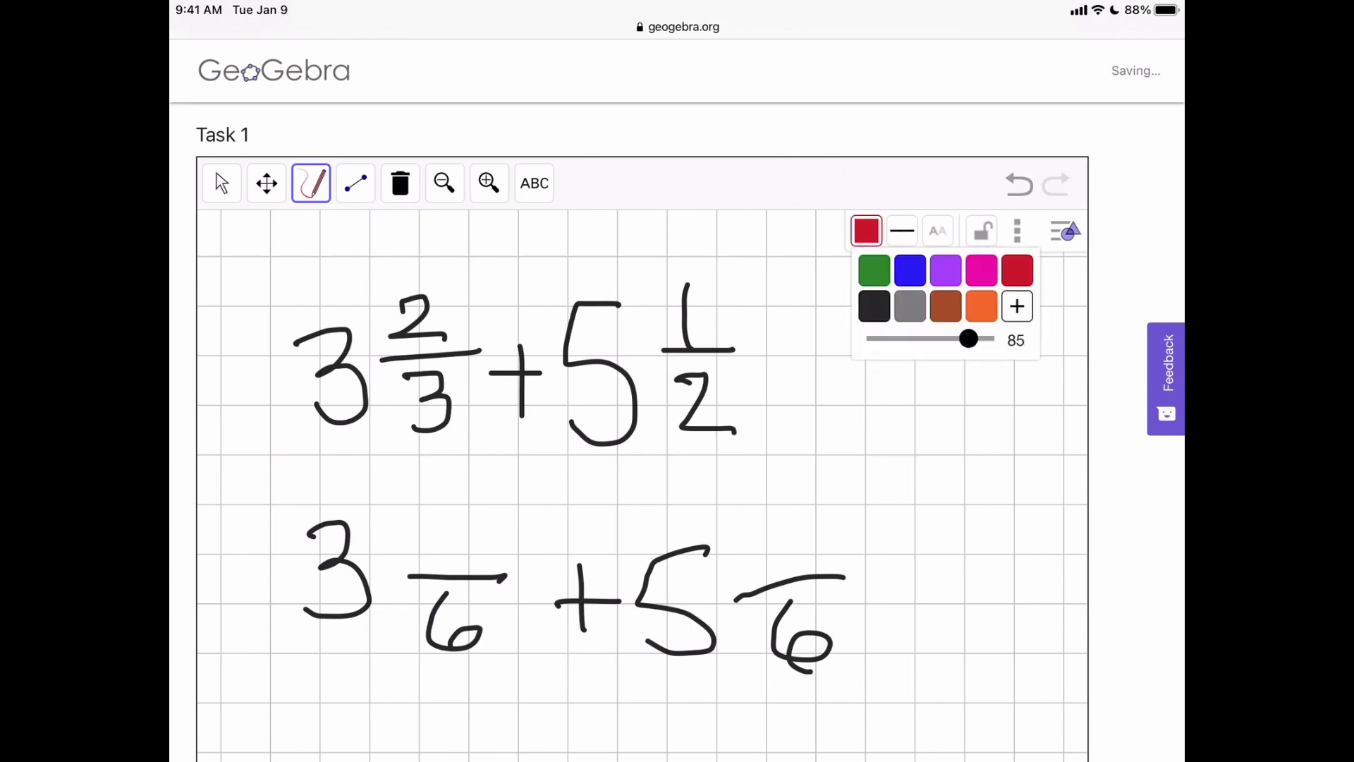
left_click(902, 231)
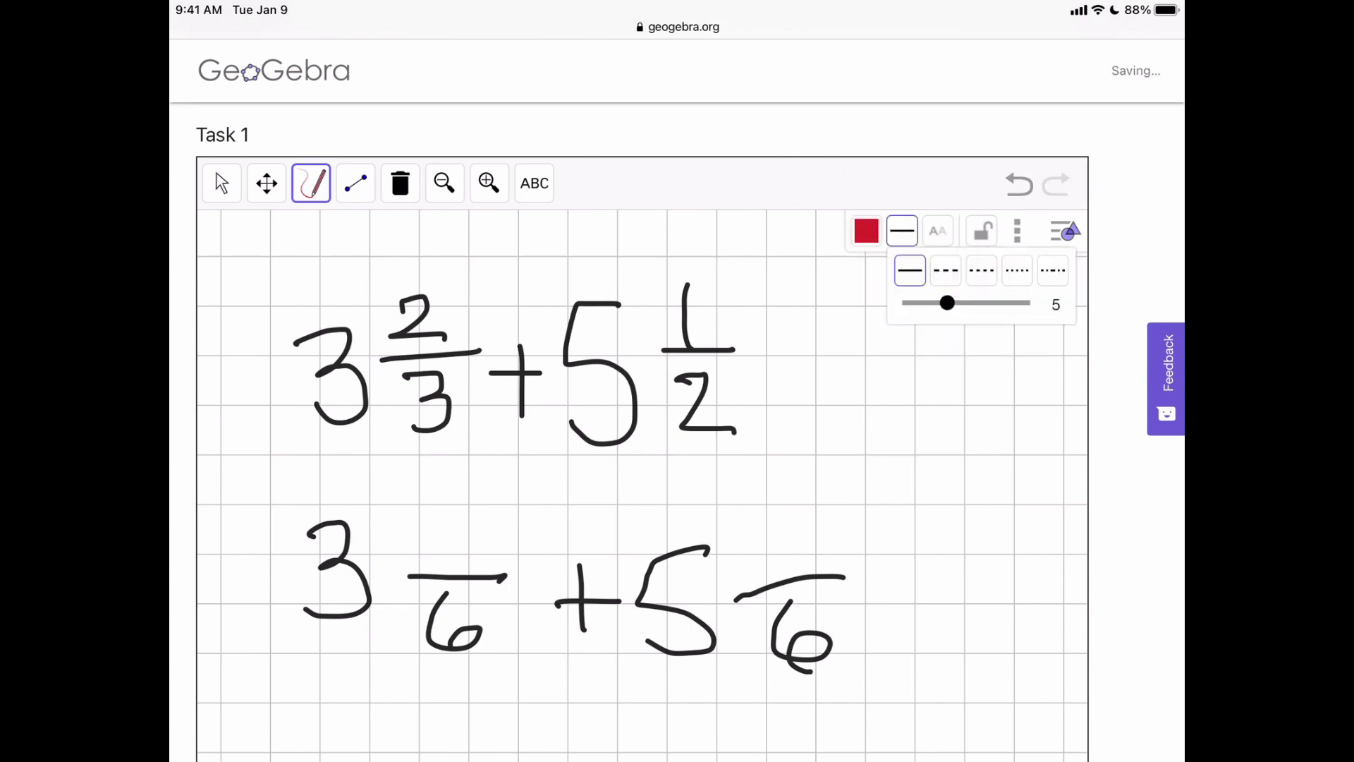
left_click_drag(946, 302, 929, 302)
left_click(520, 237)
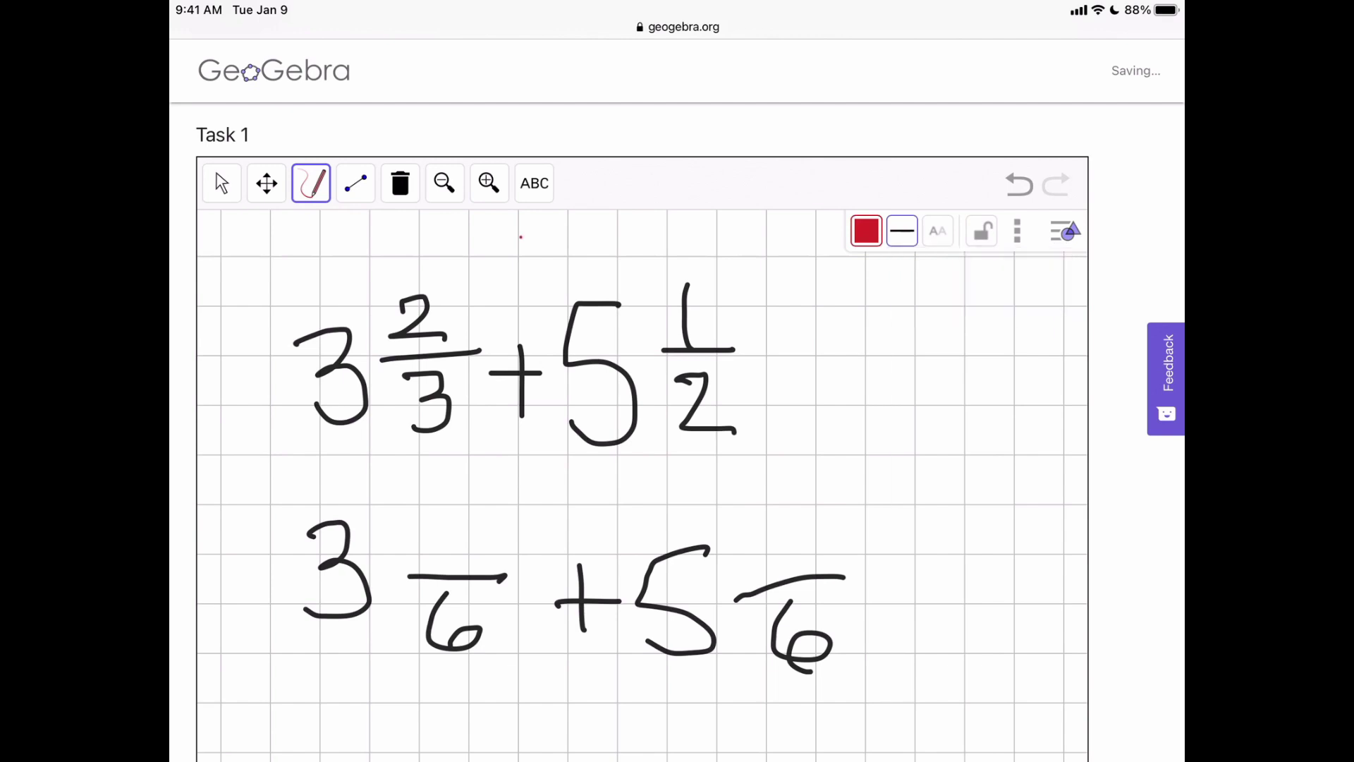
Handwrite x2 beside the numerator and denominator of 2/3, and 4 as the numerator of the sixths fraction below.
left_click_drag(455, 423, 485, 462)
mouse_move(478, 424)
left_mouse_down()
mouse_move(455, 462)
mouse_move(527, 465)
left_mouse_up()
left_click_drag(472, 287, 444, 324)
left_click_drag(446, 285, 478, 317)
left_click_drag(481, 269, 531, 287)
left_click_drag(439, 494, 463, 542)
left_click_drag(458, 501, 456, 580)
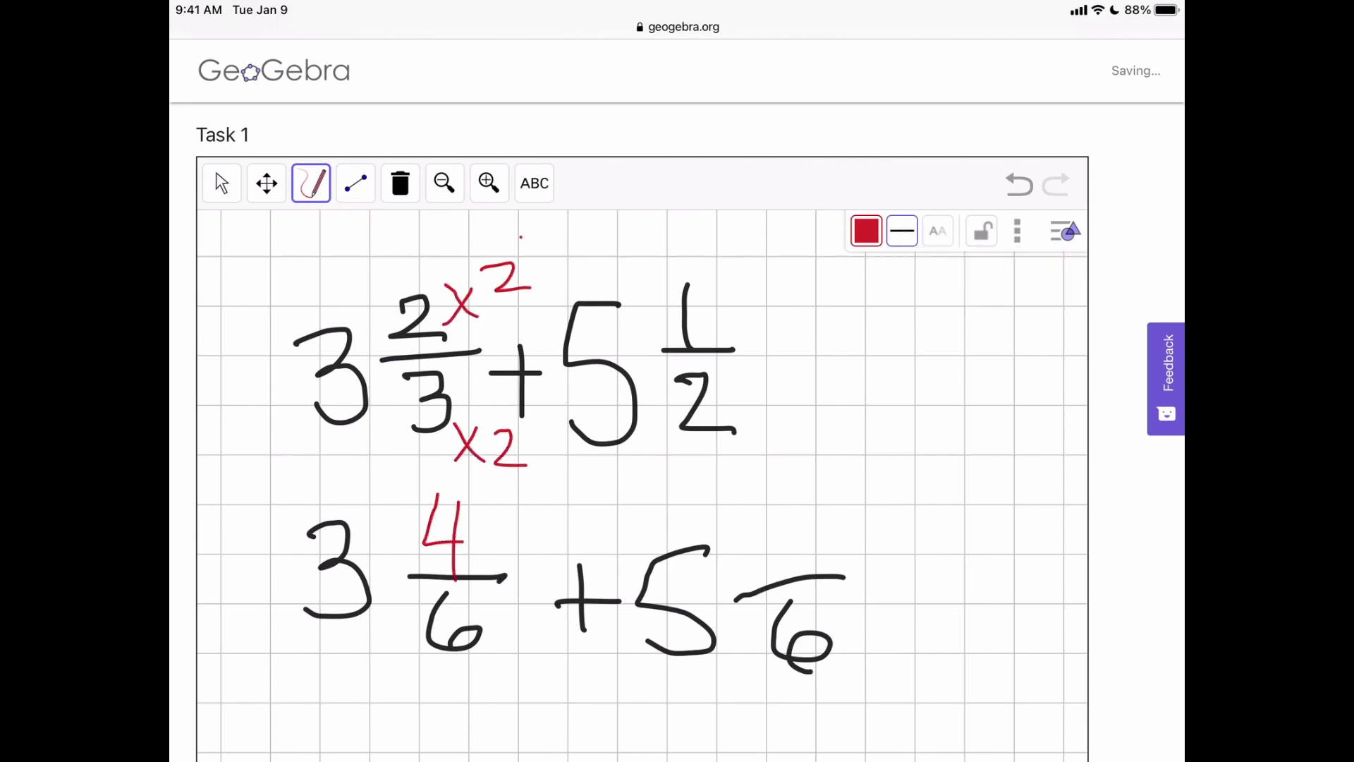
Switch the pen to green and handwrite x3 beside both parts of 1/2, and 3 above the second denominator of 6.
left_click(866, 231)
left_click(874, 269)
mouse_move(743, 398)
left_mouse_down()
mouse_move(776, 432)
mouse_move(752, 441)
left_mouse_up()
mouse_move(795, 388)
left_mouse_down()
mouse_move(827, 392)
mouse_move(790, 433)
left_mouse_up()
left_click_drag(700, 275, 749, 319)
left_click(767, 263)
mouse_move(751, 281)
left_mouse_down()
mouse_move(806, 307)
mouse_move(746, 315)
left_mouse_up()
mouse_move(748, 495)
left_mouse_down()
mouse_move(789, 535)
mouse_move(724, 547)
left_mouse_up()
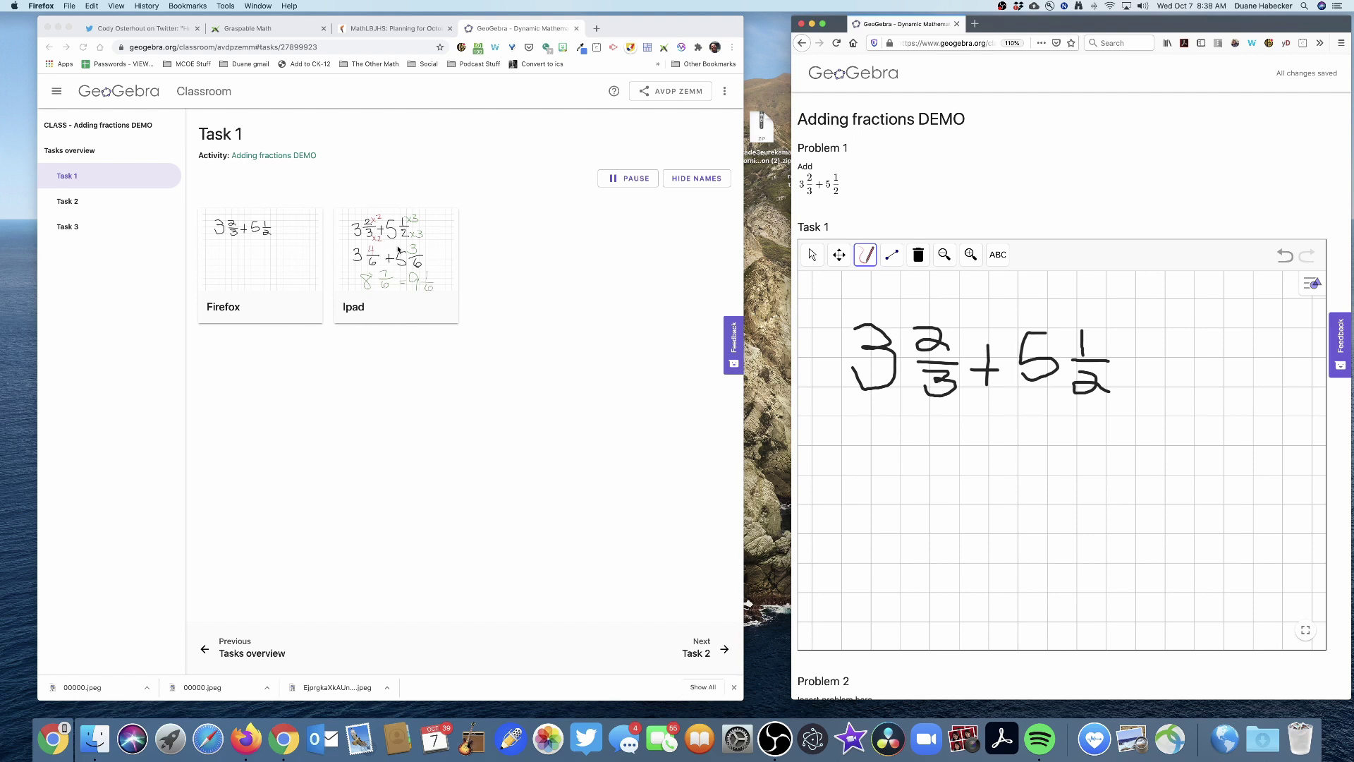
Open the Ipad student's Task 1 response from the teacher's results.
left_click(399, 249)
left_click(389, 271)
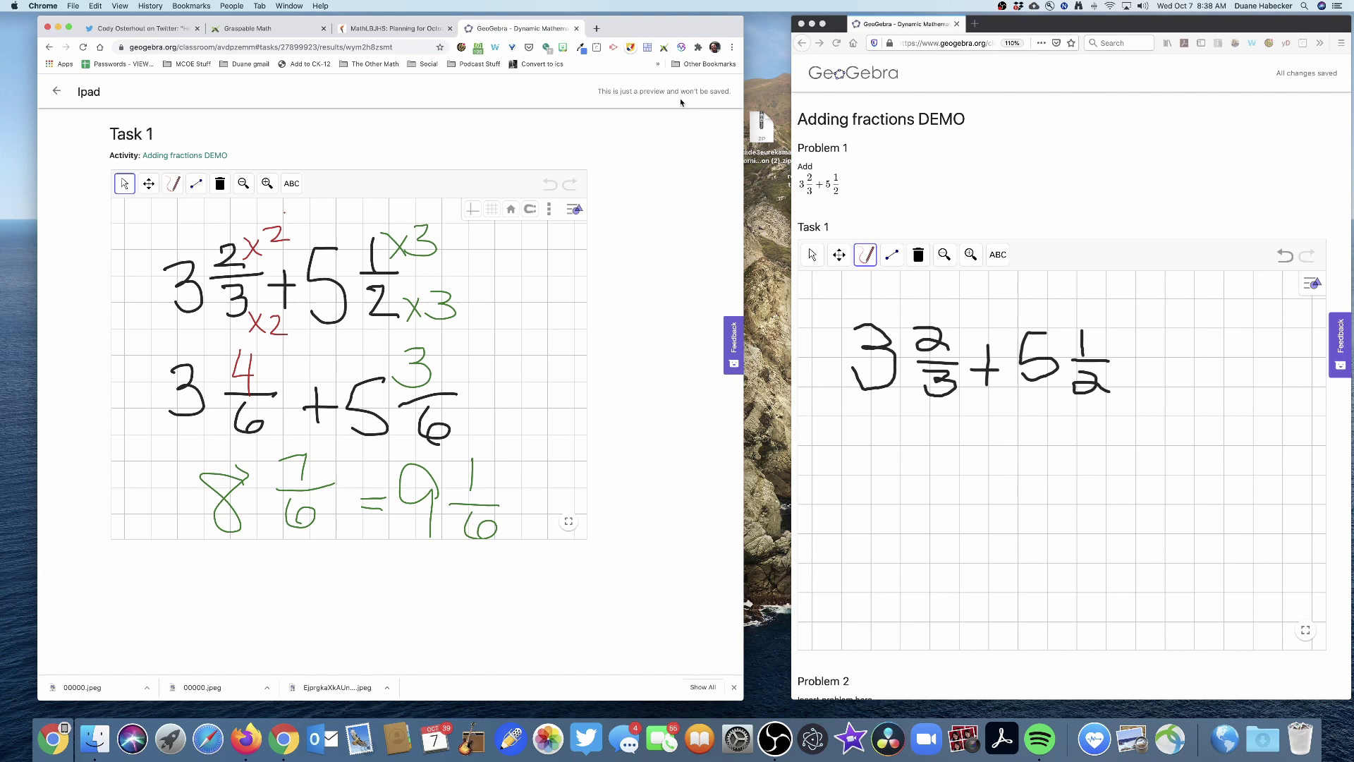
Try out the Segment tool by placing three line segments over the Ipad student's work in the preview.
left_click(197, 184)
left_click(130, 389)
left_click(545, 295)
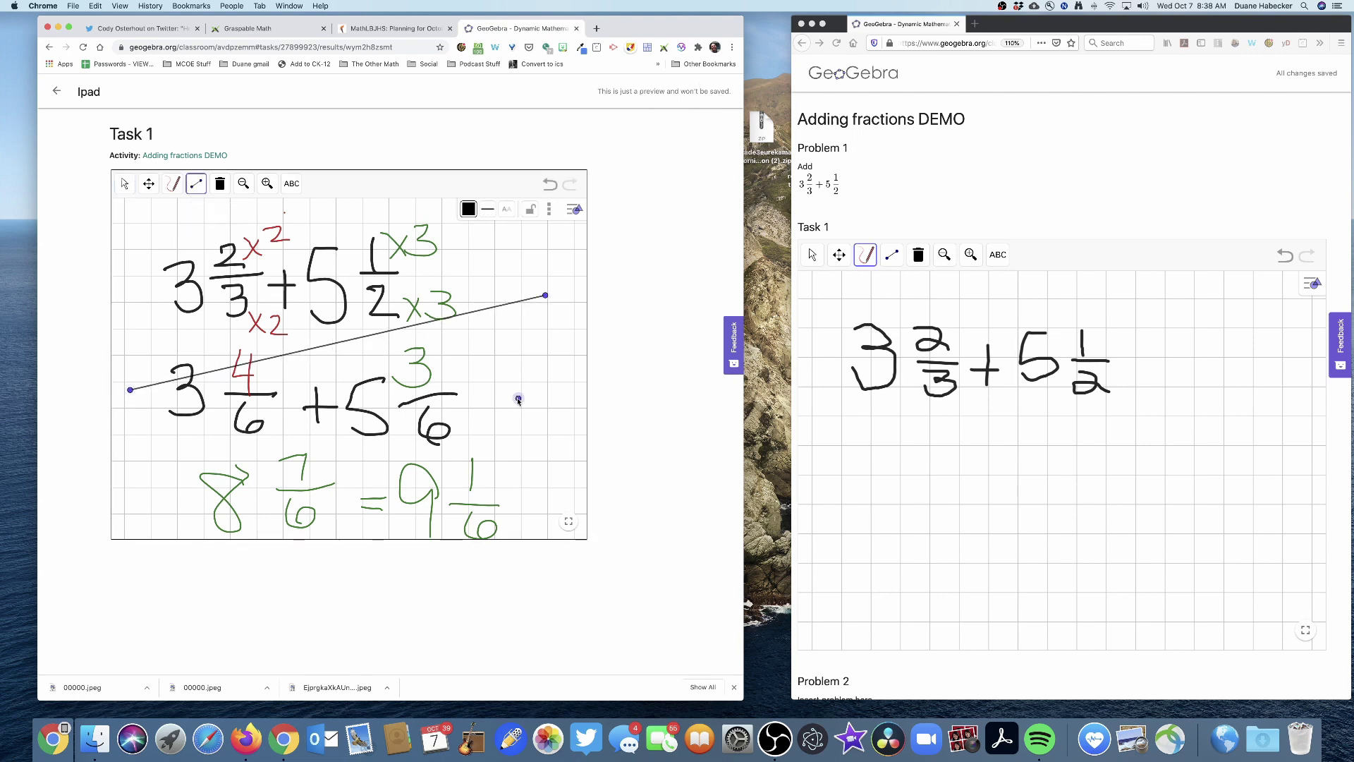
left_click_drag(505, 390, 518, 398)
left_click(160, 262)
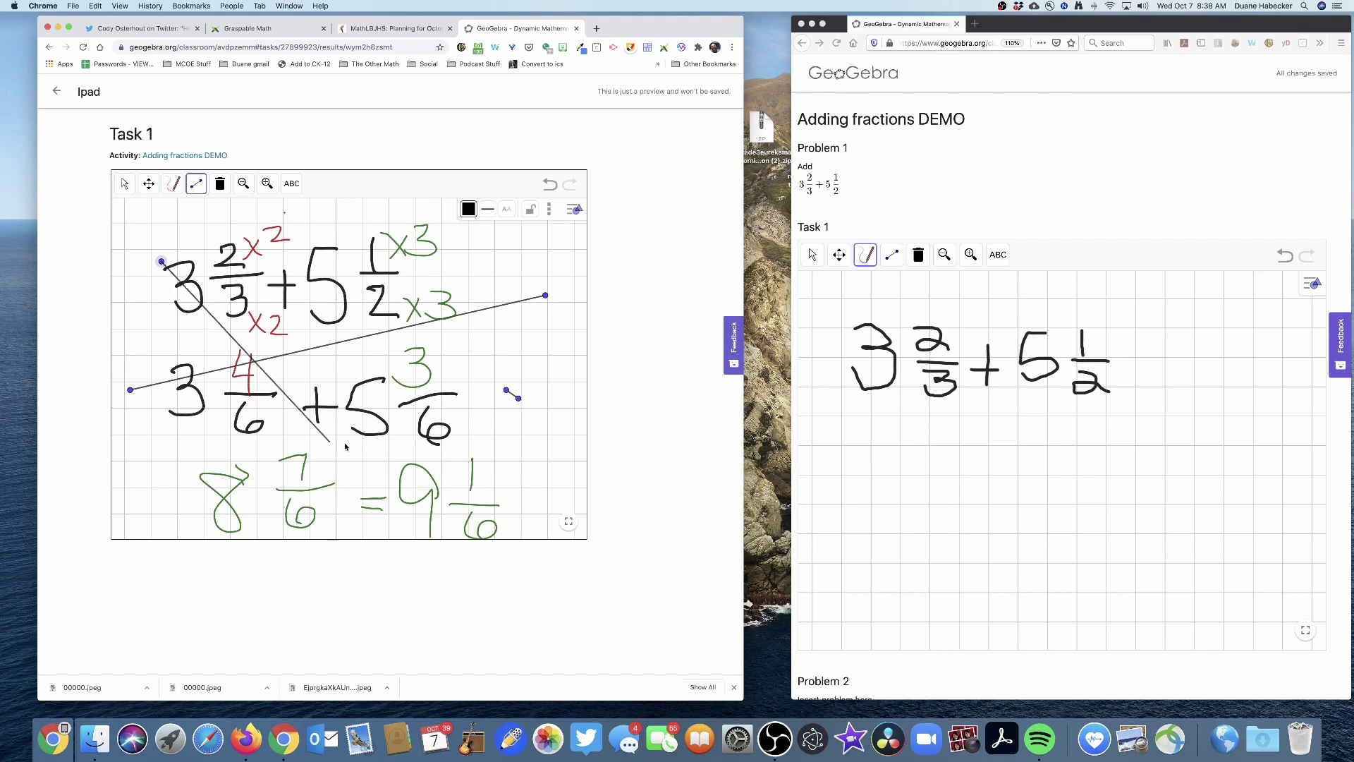
left_click(370, 448)
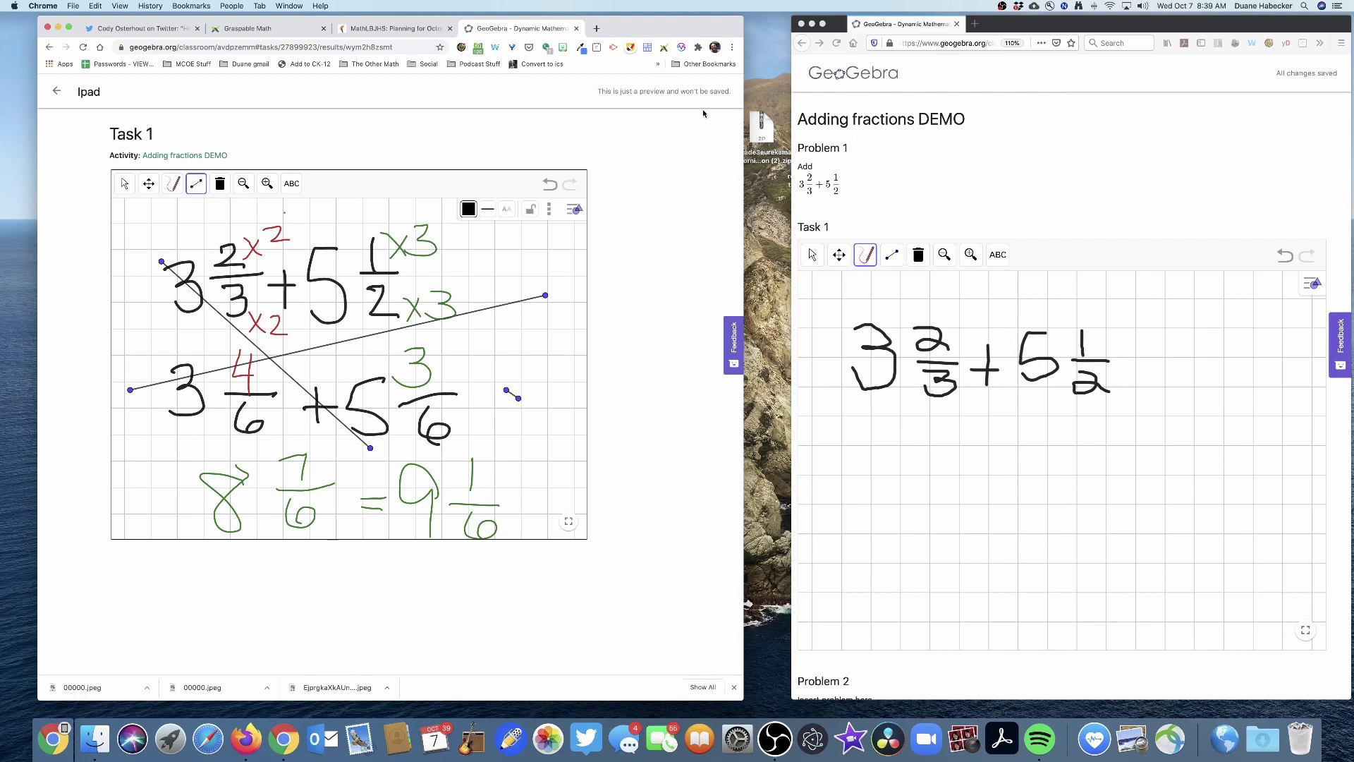
Delete the trial segments and their endpoints from the preview of the Ipad student's work.
left_click(220, 183)
left_click(240, 335)
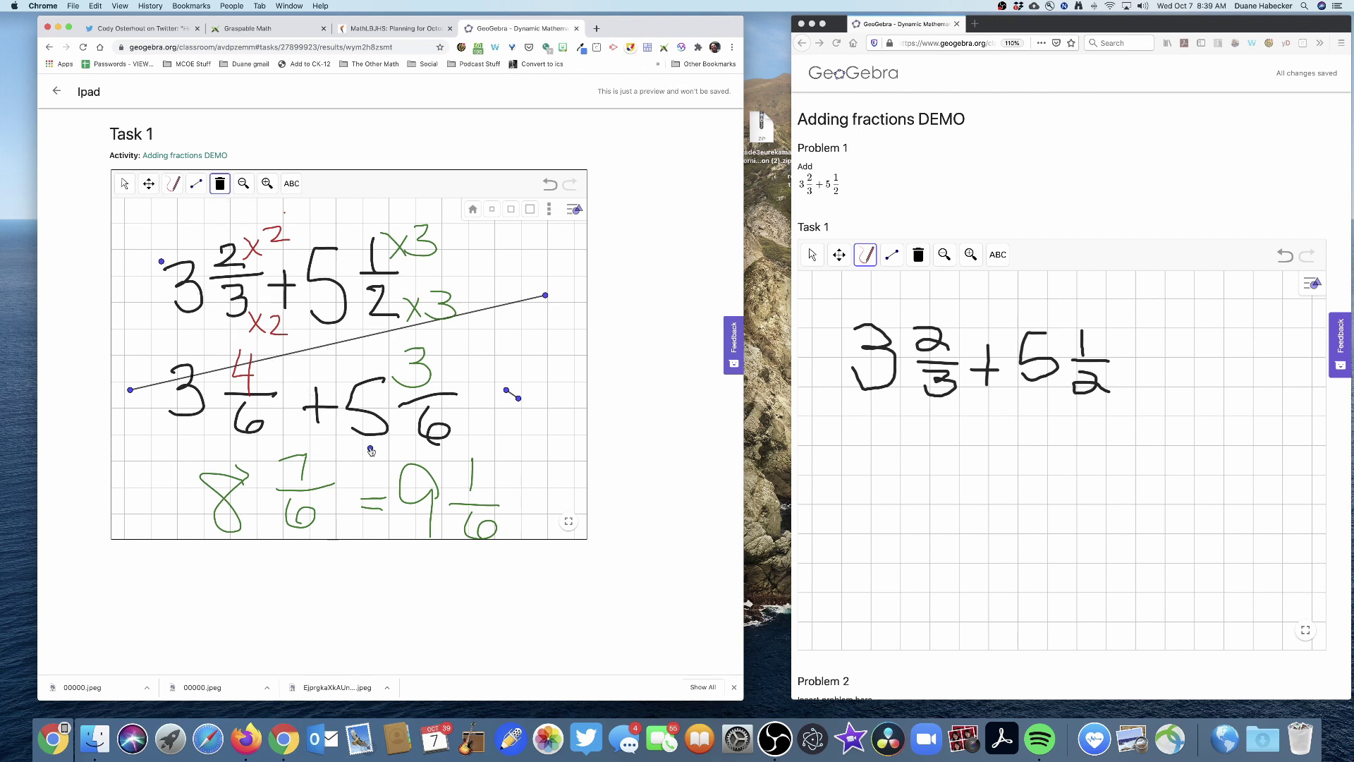
left_click(336, 347)
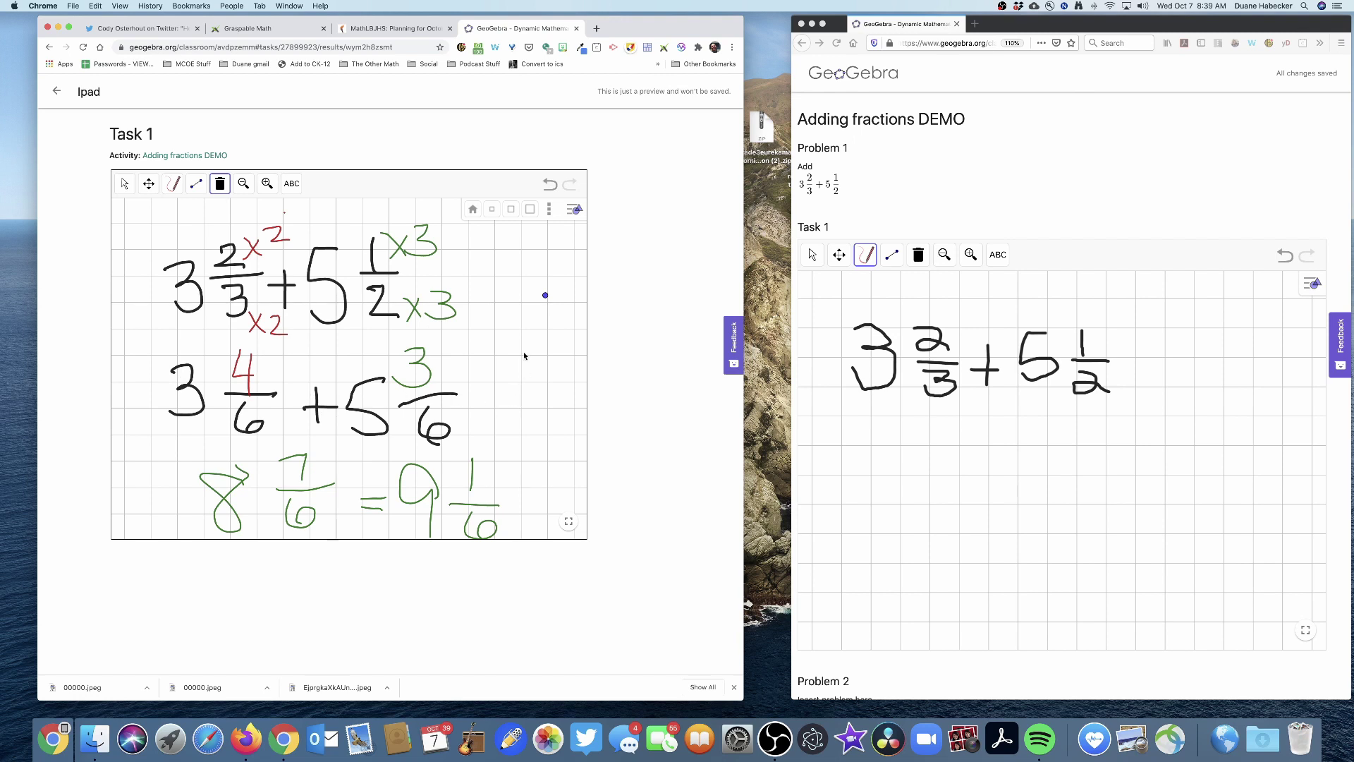
Draw a freehand black zigzag with the Pen tool to the right of the Ipad student's handwritten solution.
left_click(178, 188)
mouse_move(496, 266)
left_mouse_down()
mouse_move(541, 345)
mouse_move(533, 446)
mouse_move(555, 487)
left_mouse_up()
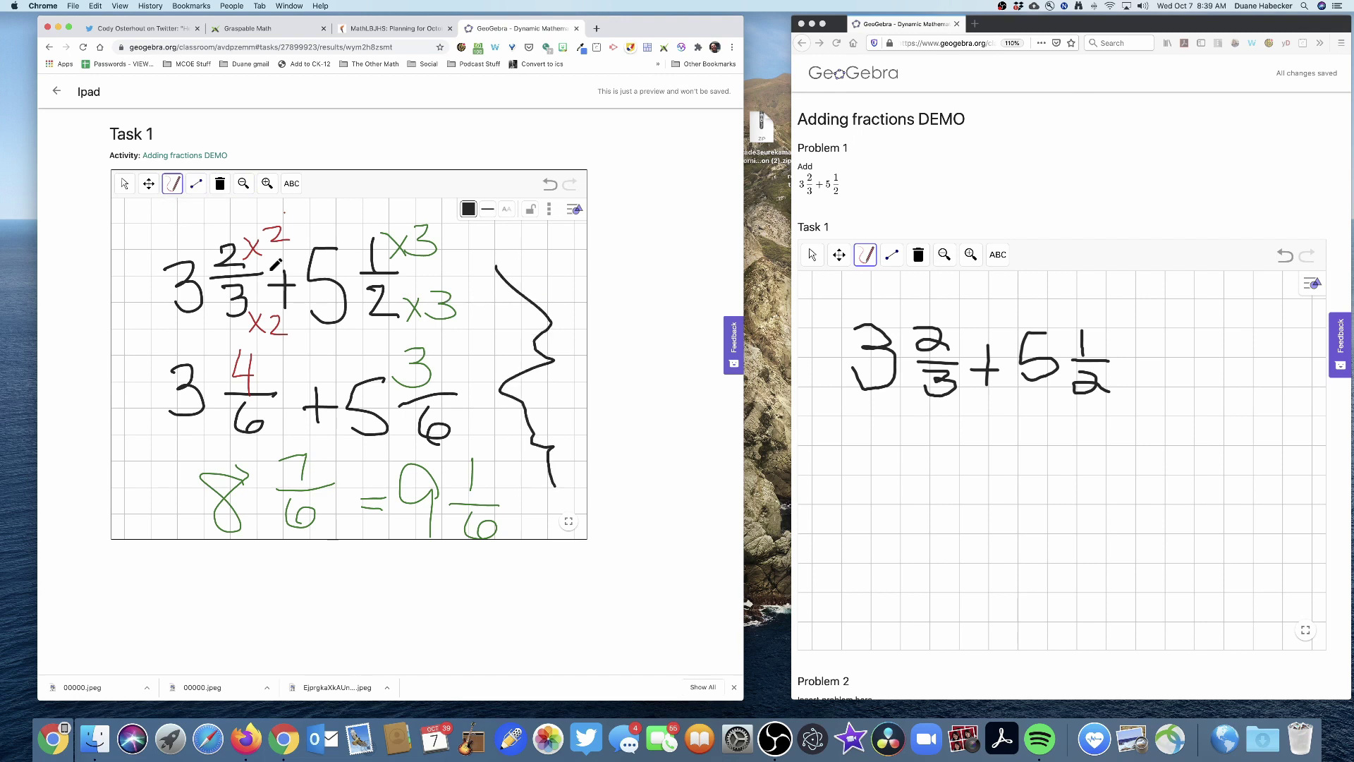
Capture a screenshot of the annotated Ipad student's Task 1 work, and return to the Task 1 results.
key("super+shift+4")
left_click_drag(87, 120, 561, 539)
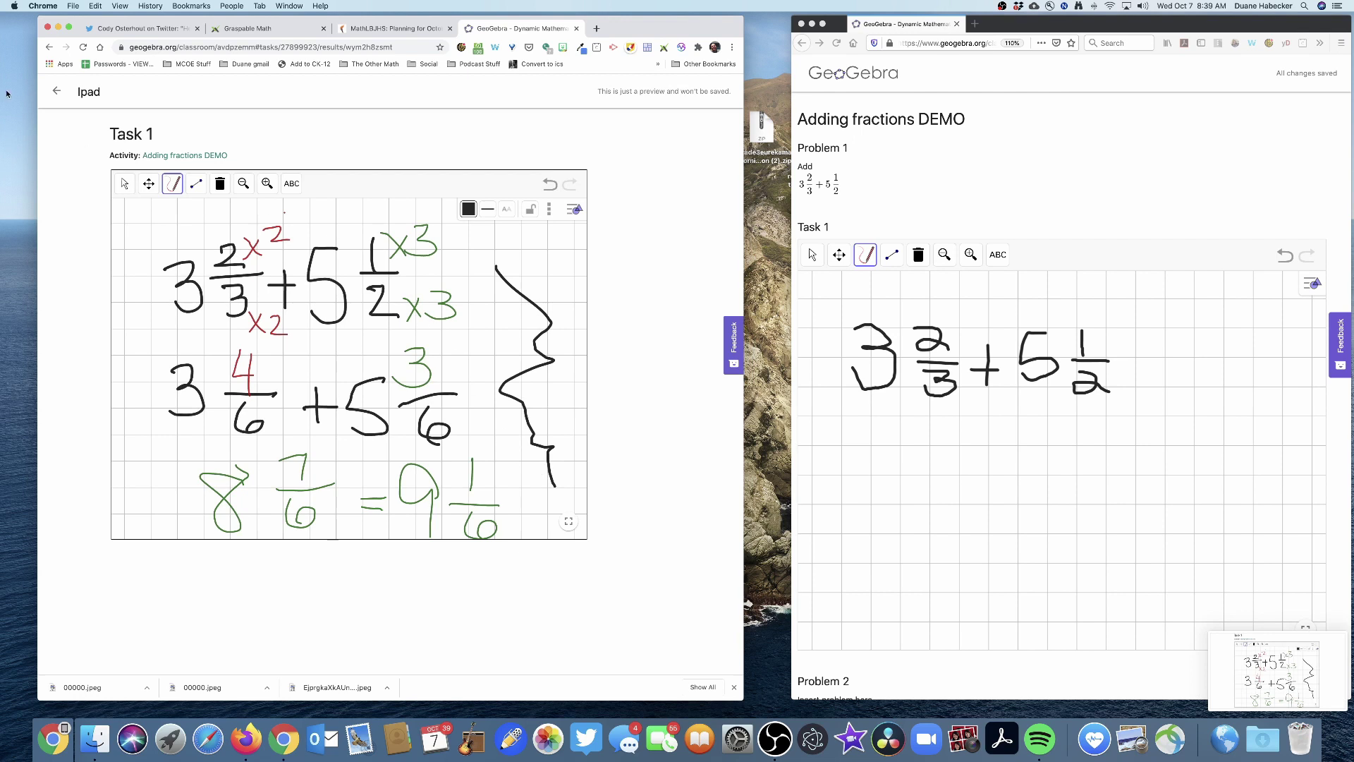
left_click(58, 92)
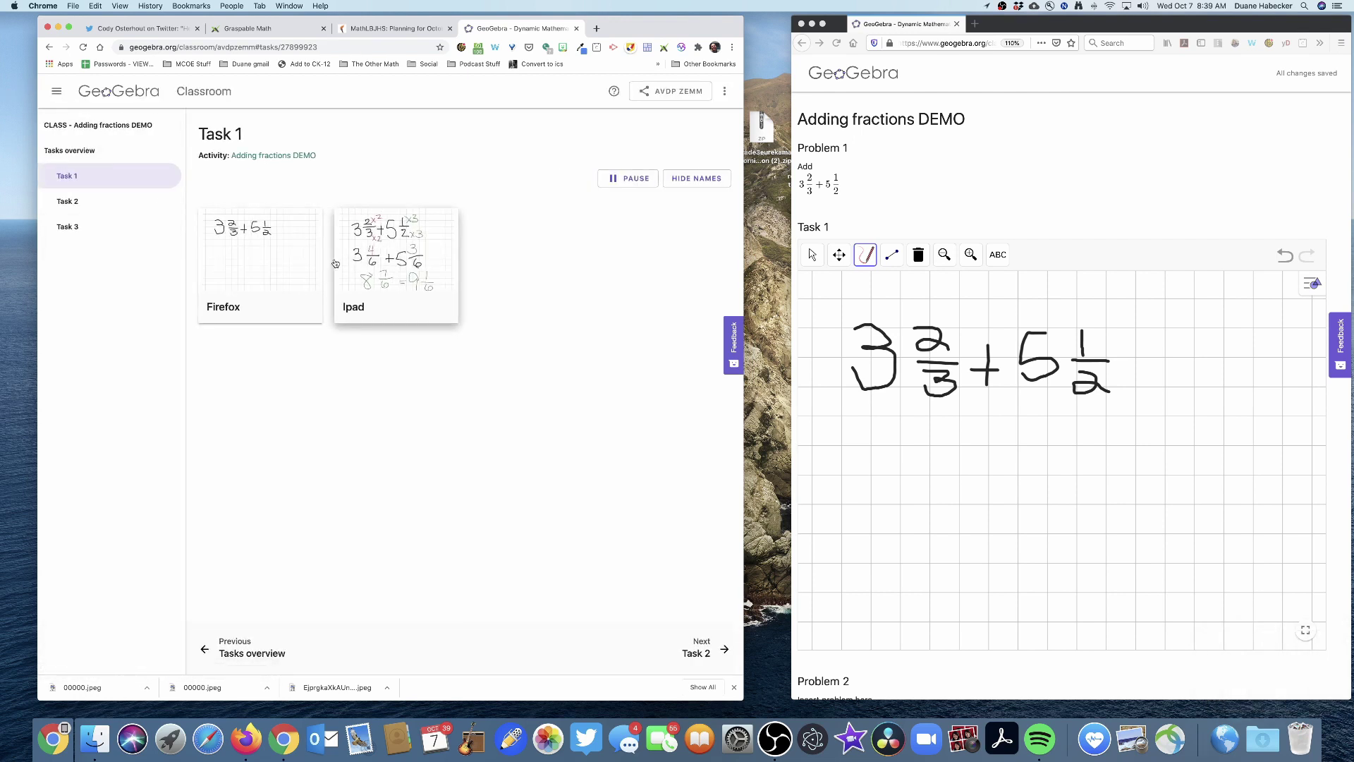
Compare the Firefox student's Task 1 response in the teacher preview with the student's own board, and return to the Task 1 results.
left_click(260, 256)
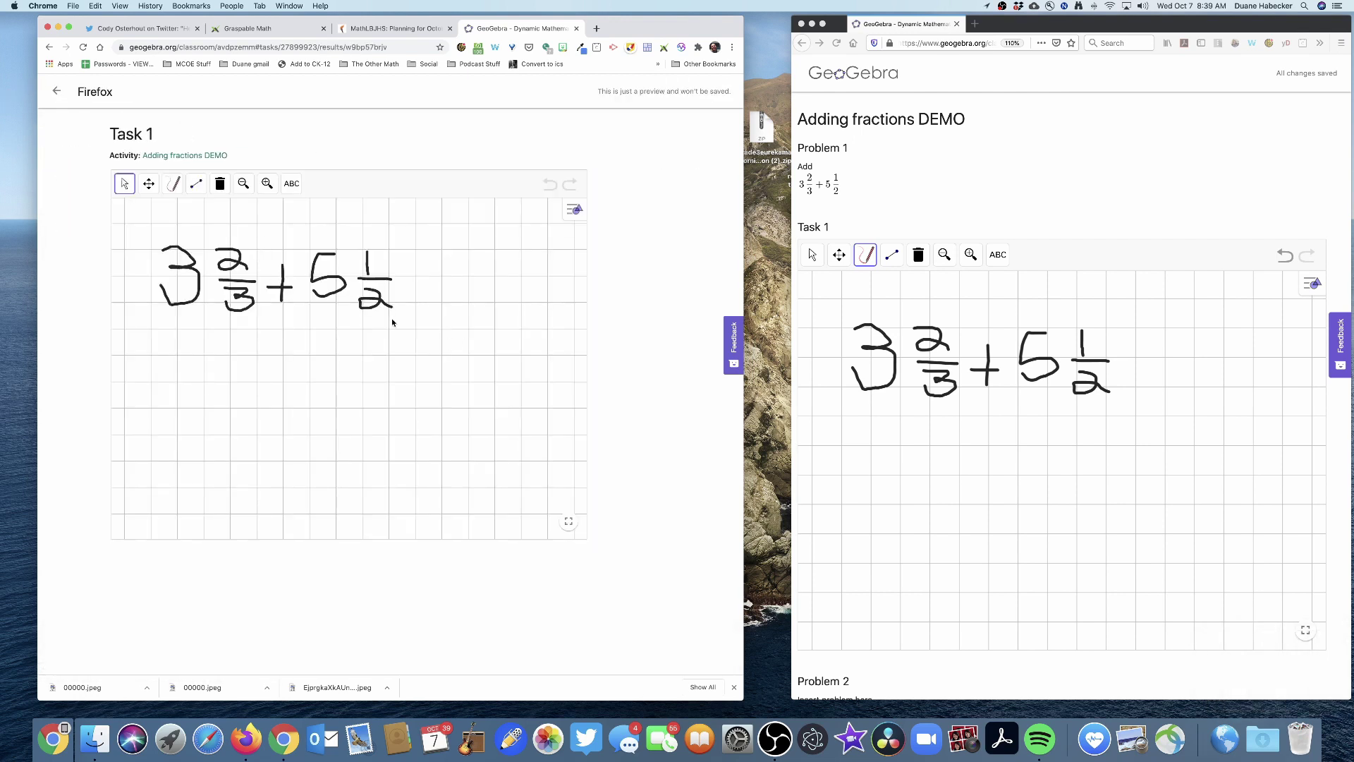
left_click(857, 259)
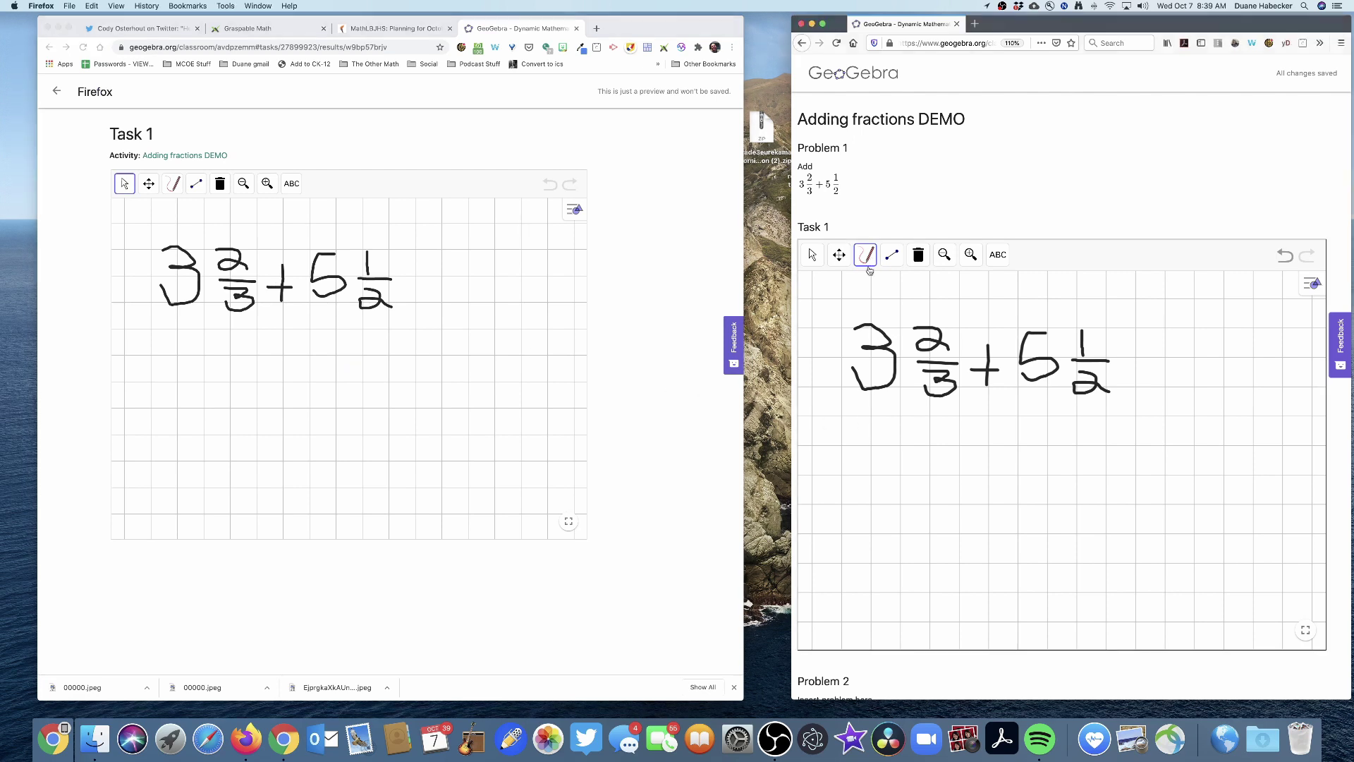
scroll(898, 429, "down", 1)
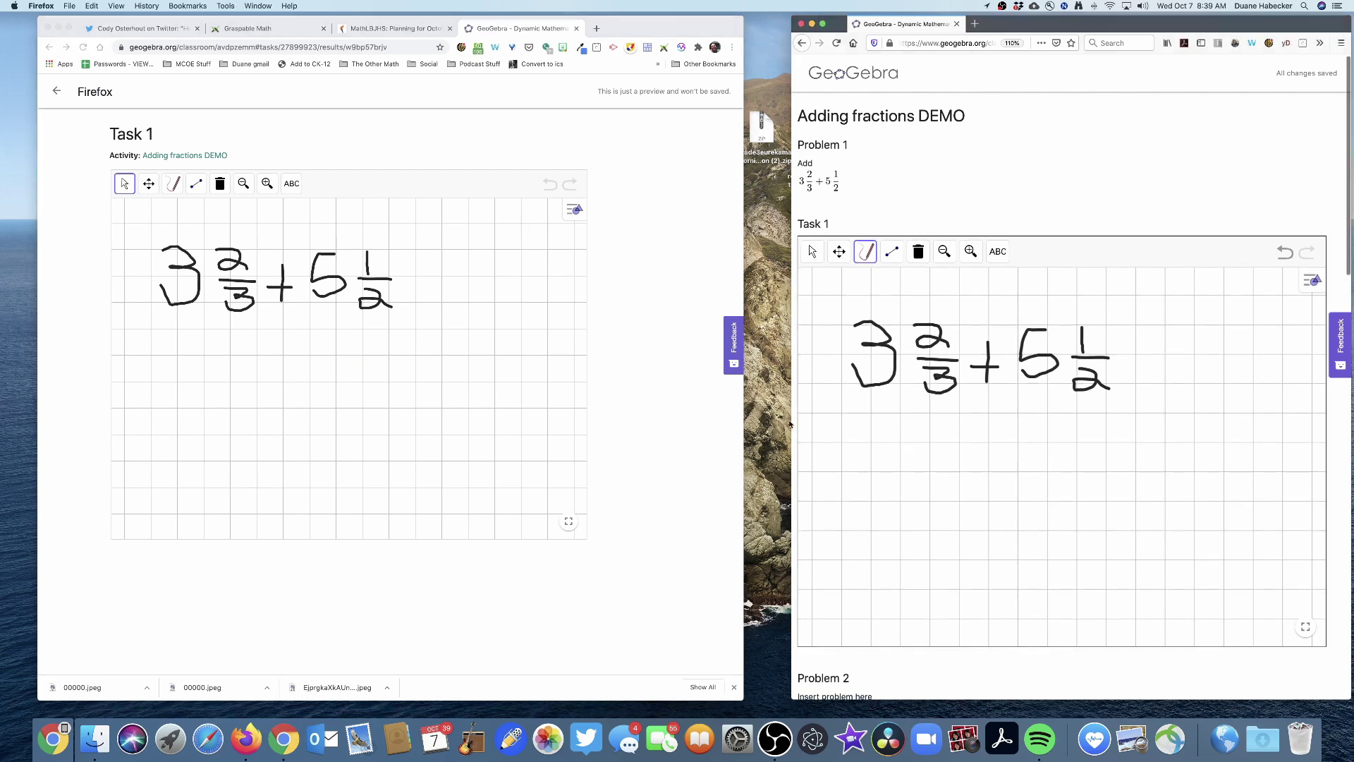
left_click(57, 92)
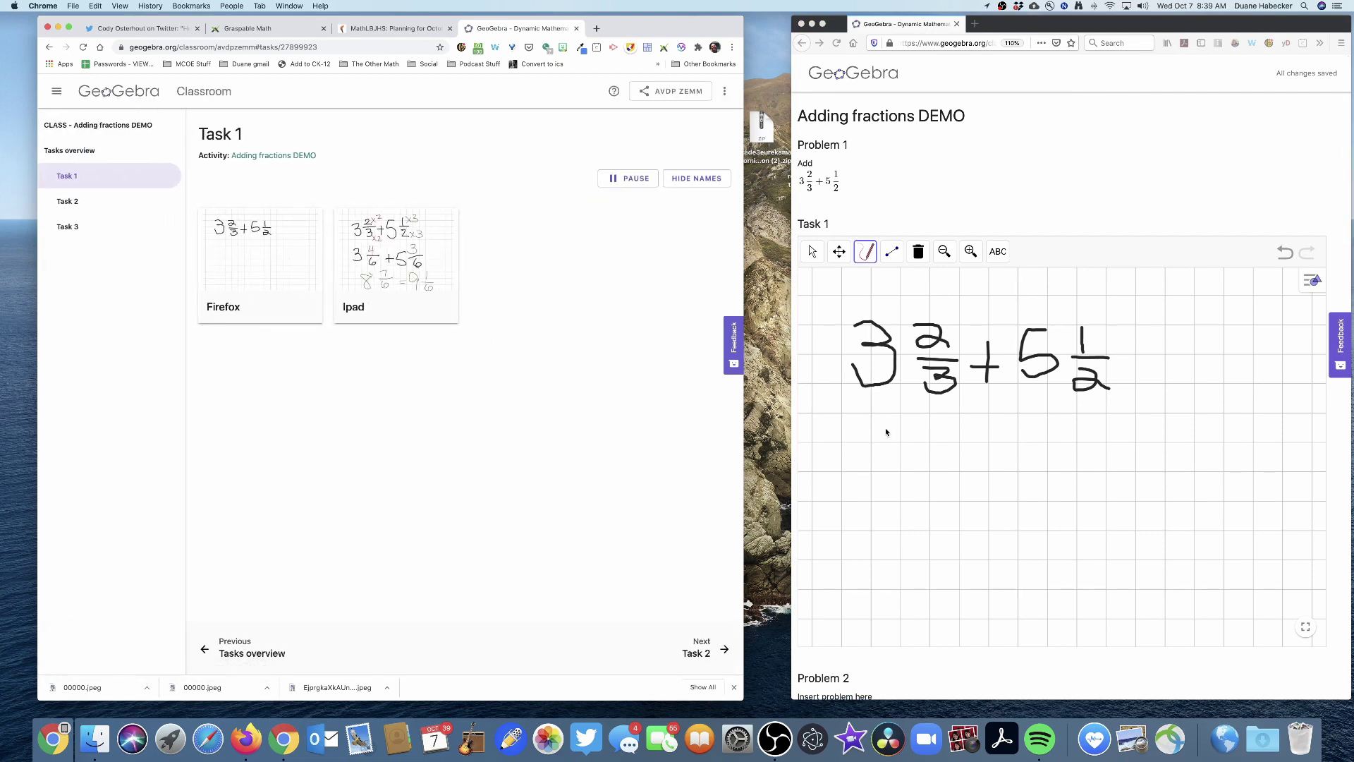
Handwrite a second line, 3 _/6 + 5 _/6 with empty numerators, below the problem on the Firefox student's Task 1 board.
left_click(863, 432)
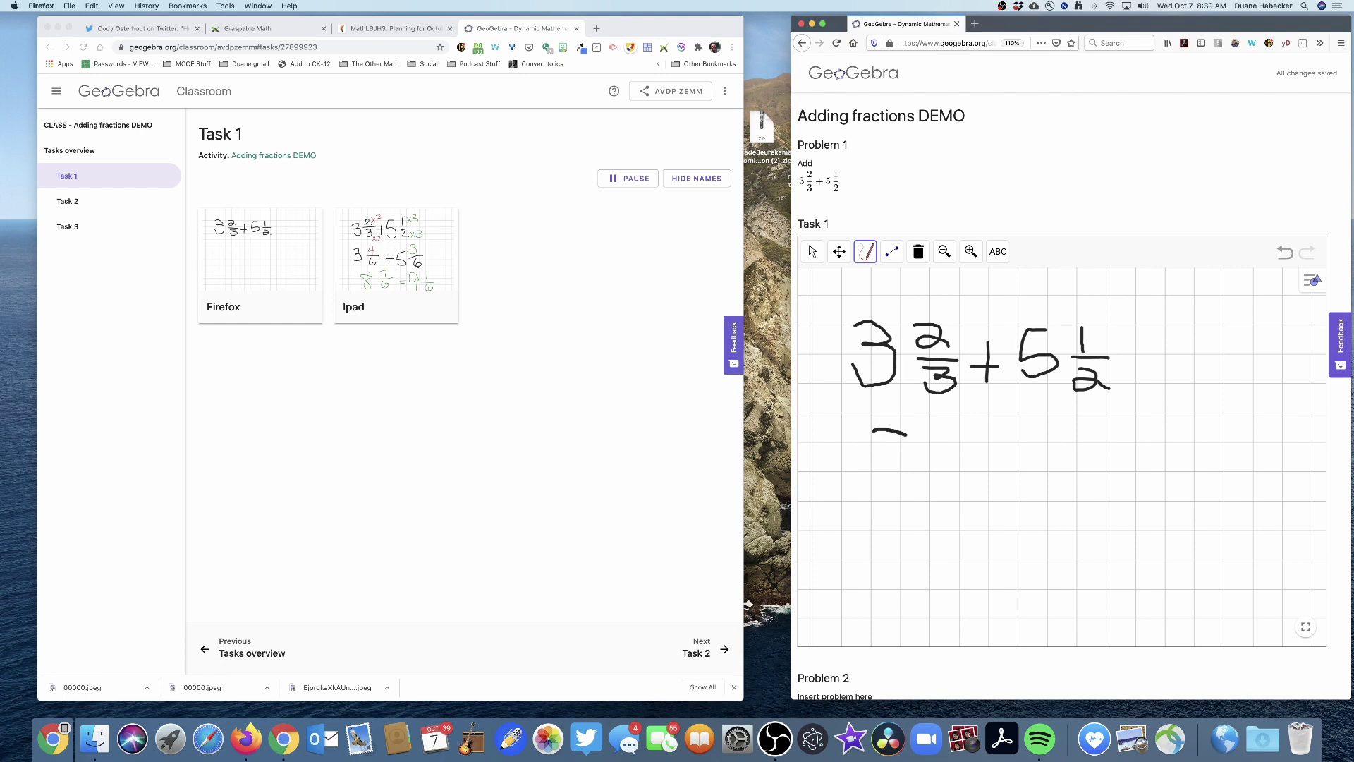
mouse_move(906, 434)
left_mouse_down()
mouse_move(914, 479)
mouse_move(857, 508)
left_mouse_up()
mouse_move(929, 477)
left_mouse_down()
mouse_move(991, 470)
mouse_move(979, 478)
mouse_move(998, 510)
mouse_move(969, 497)
mouse_move(1029, 463)
mouse_move(1031, 487)
mouse_move(1074, 442)
mouse_move(1052, 467)
mouse_move(1096, 465)
mouse_move(1063, 510)
mouse_move(1179, 470)
mouse_move(1140, 507)
left_mouse_up()
left_click(290, 362)
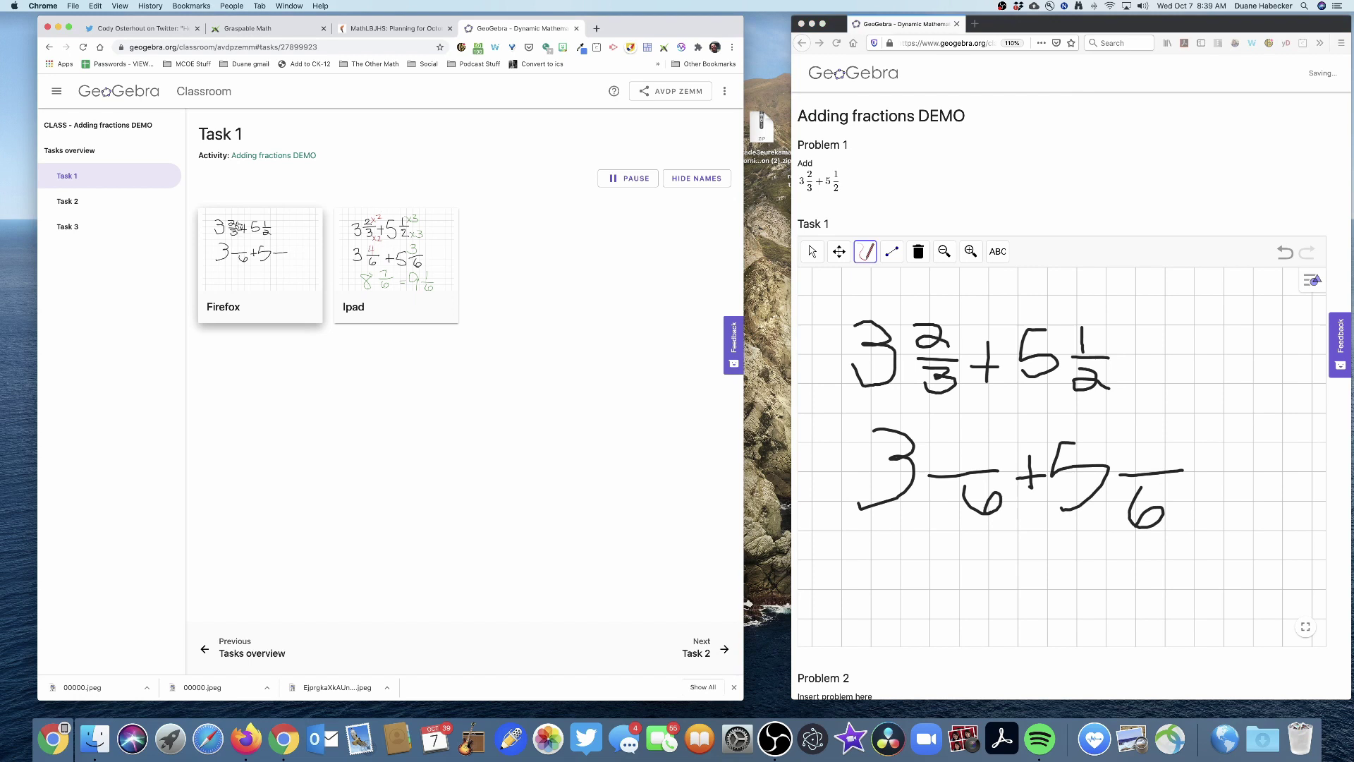
left_click(921, 200)
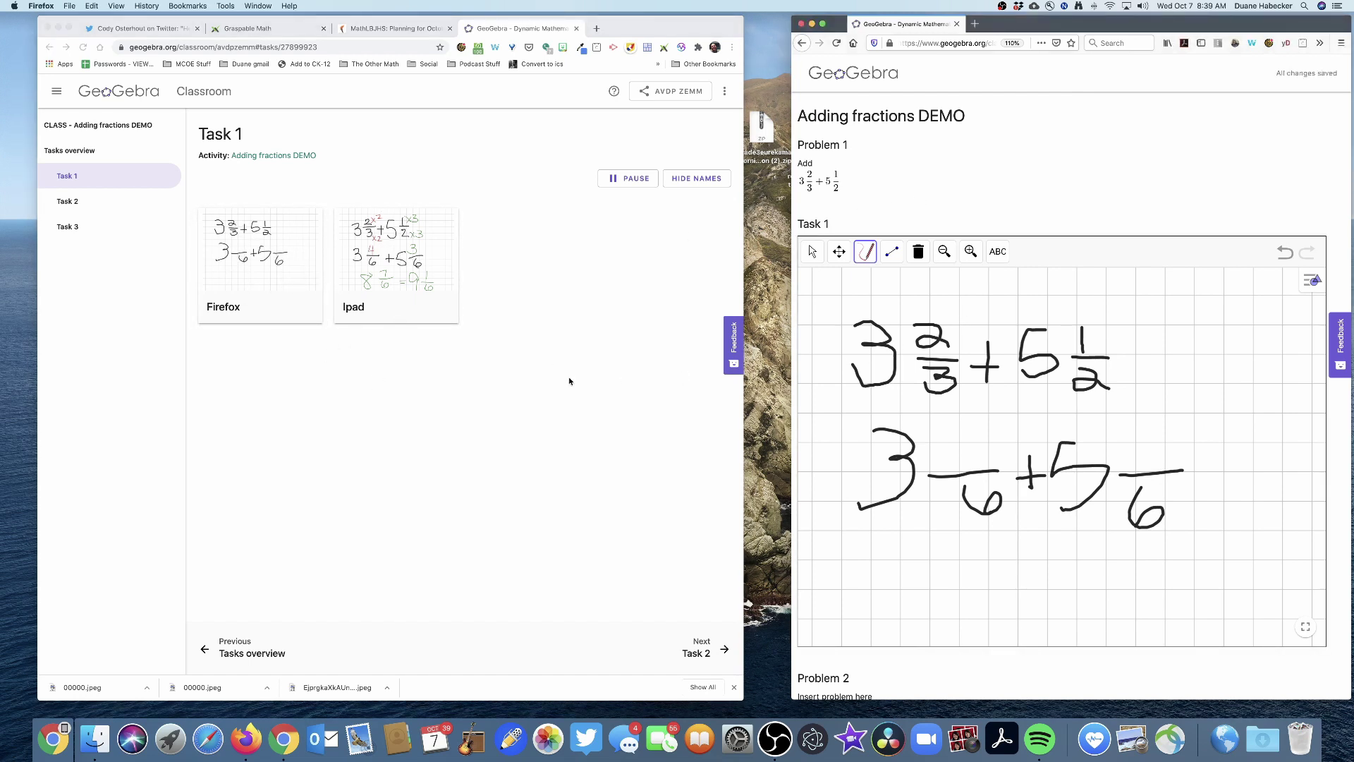
Pause the class from the teacher's Task 1 results, and resume it.
left_click(68, 203)
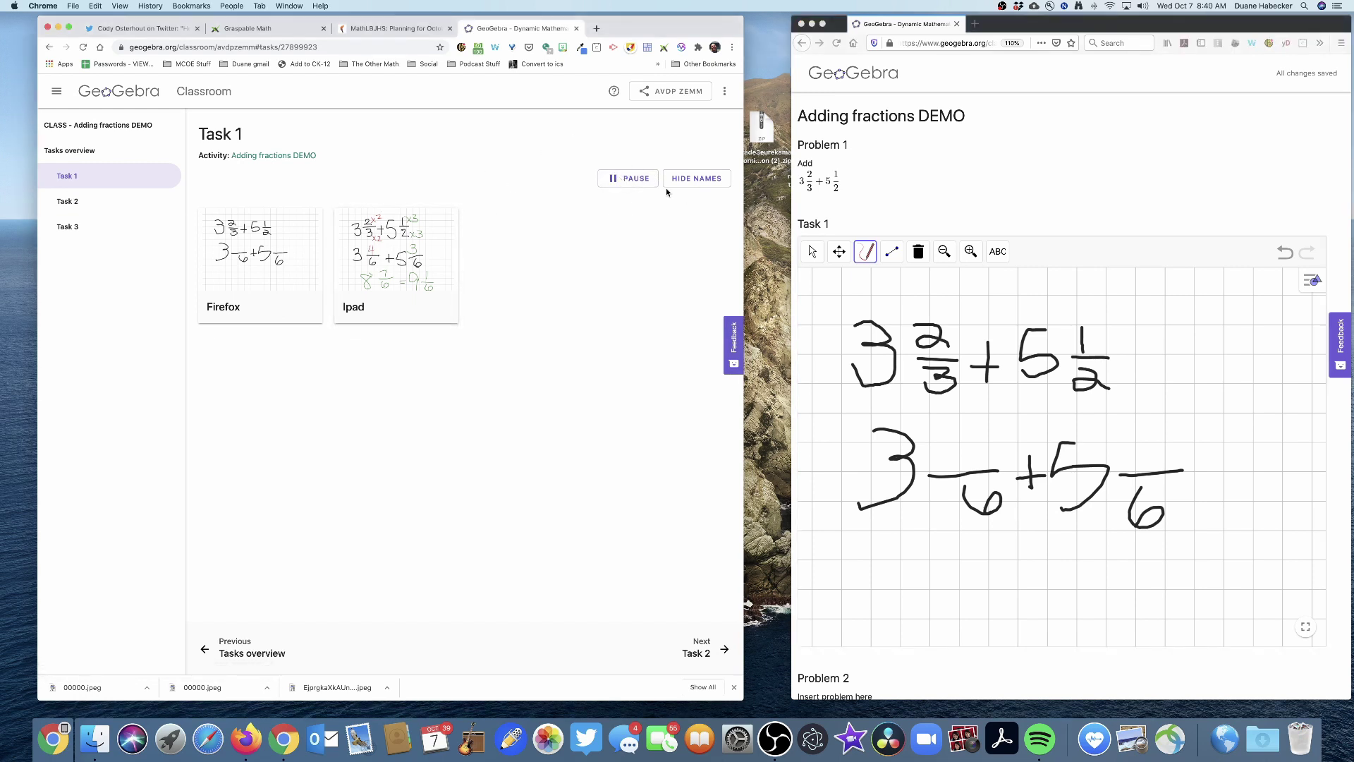
left_click(637, 181)
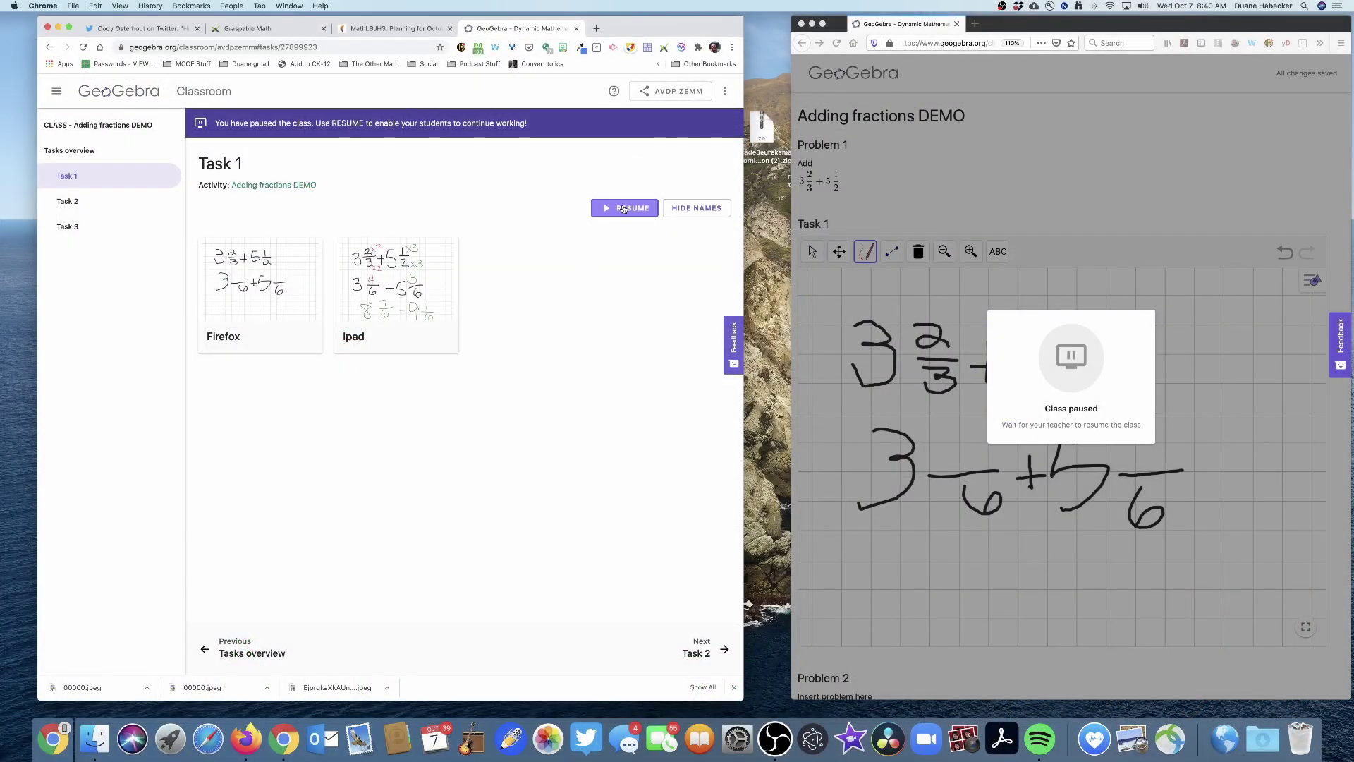
left_click(624, 209)
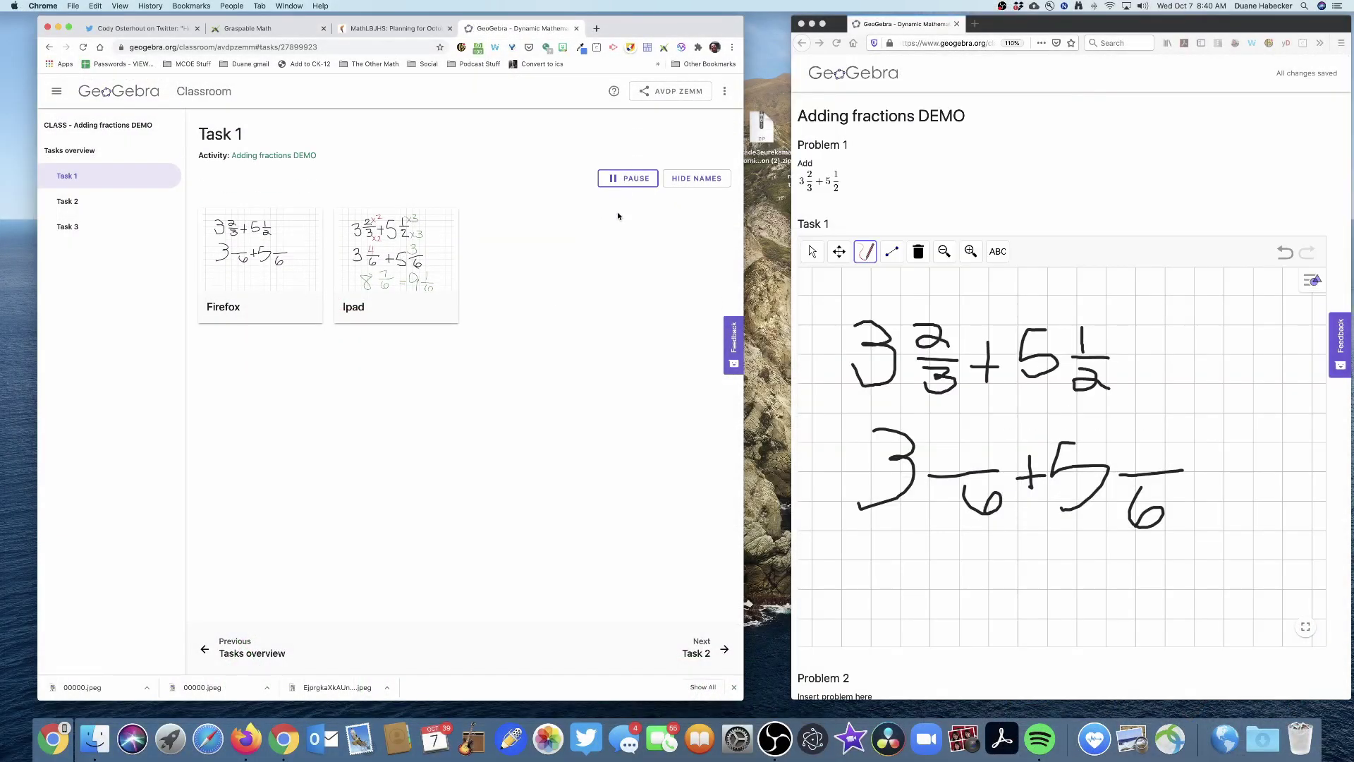
Open the teacher's Task 2 results, and go to the Task 2 board in the Firefox student's activity.
left_click(67, 205)
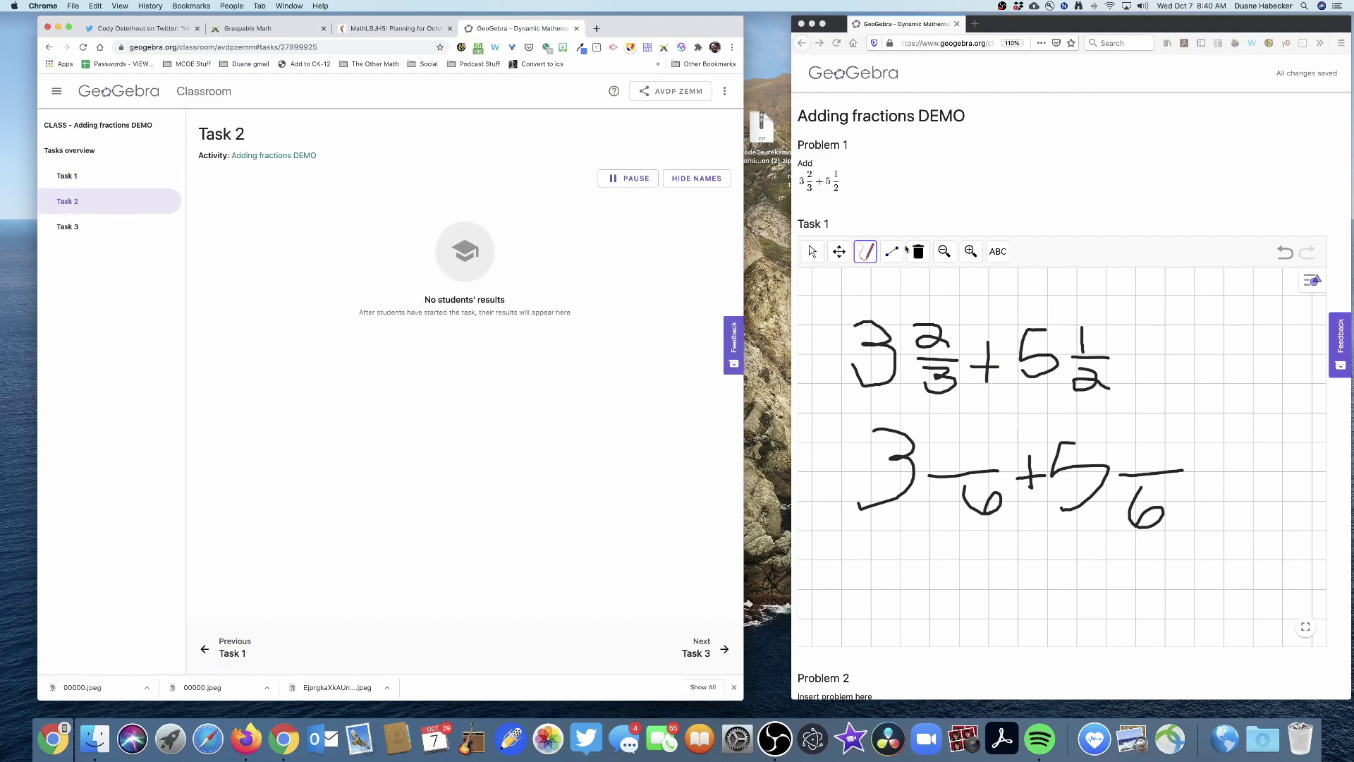
scroll(962, 301, "down", 5)
scroll(962, 302, "down", 3)
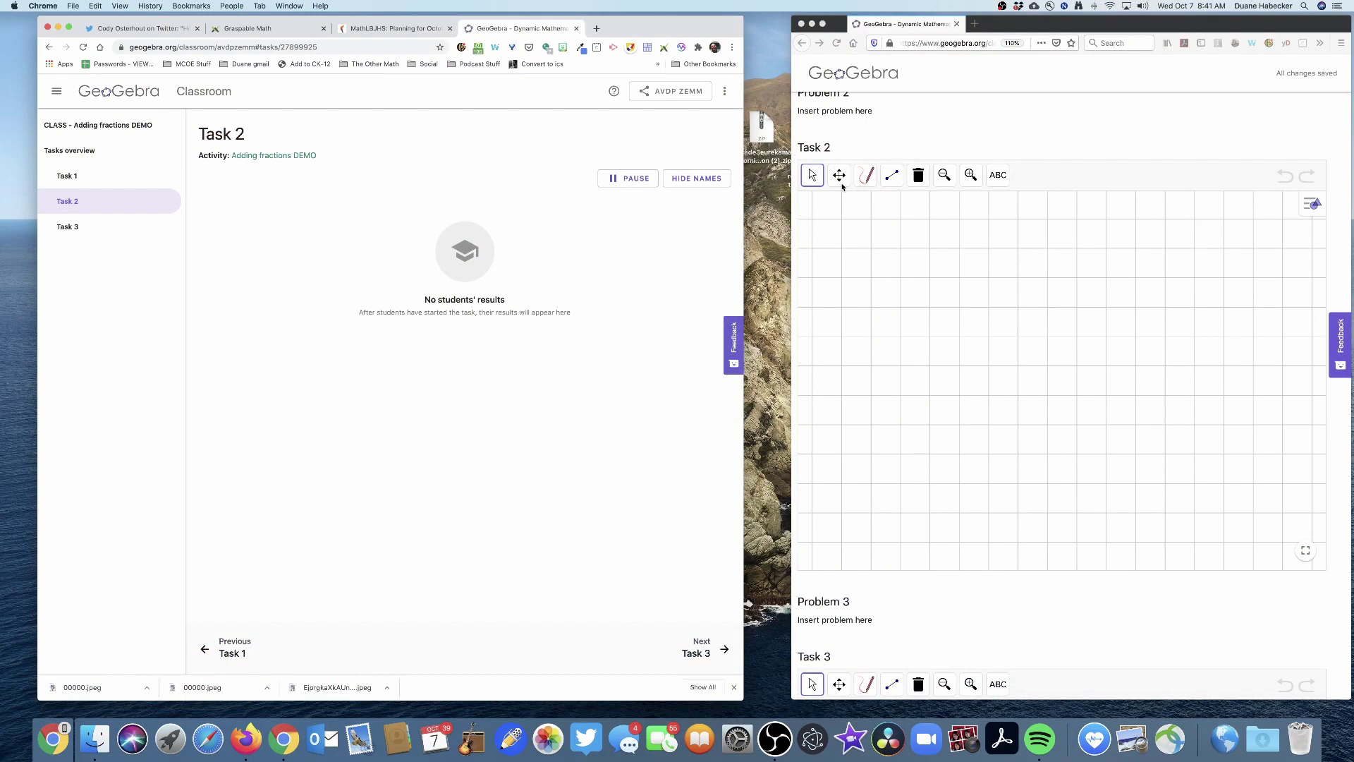
Try the Move Graphics View tool on the student's Task 2 board, and draw a short freehand curve with the Pen tool.
left_click(801, 166)
left_click(840, 176)
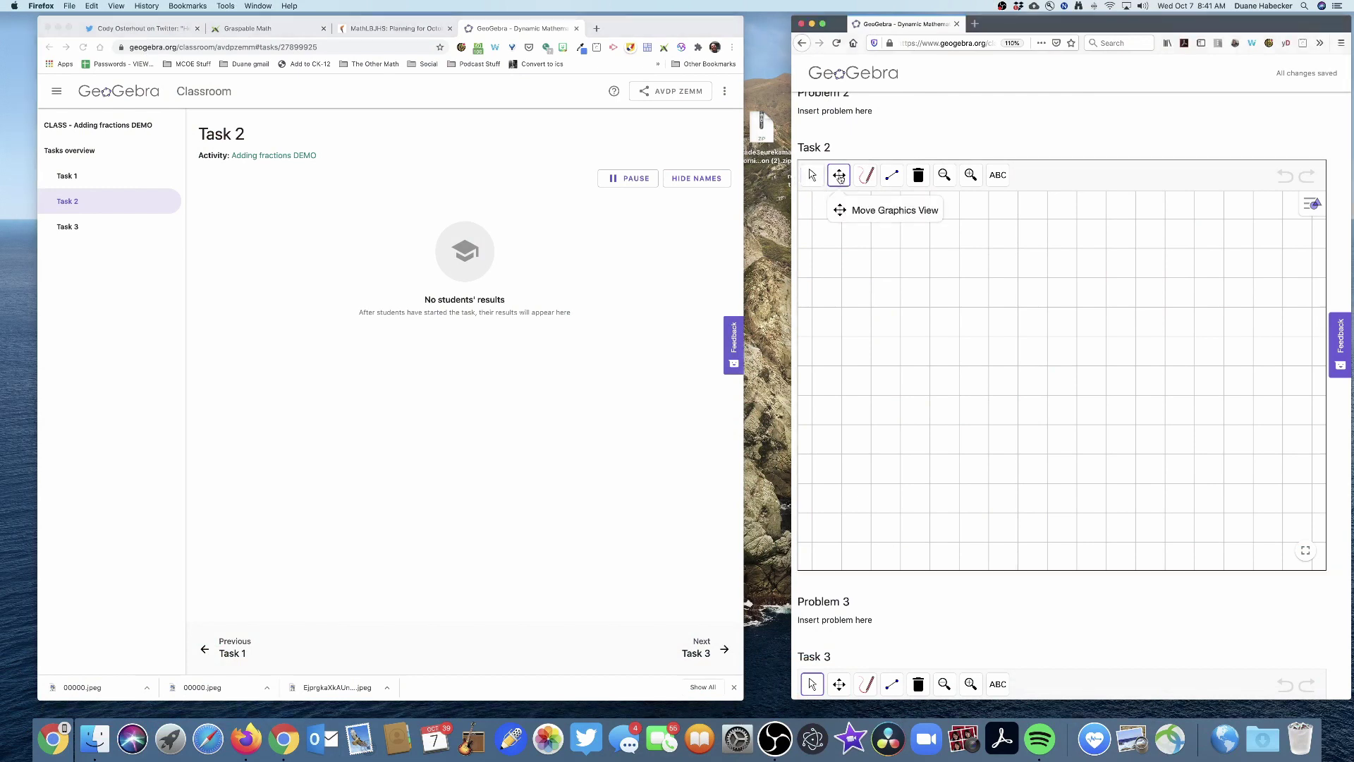
mouse_move(931, 284)
left_mouse_down()
mouse_move(916, 309)
mouse_move(913, 296)
mouse_move(980, 266)
left_mouse_up()
left_click(866, 175)
Place three line segments on the student's Task 2 board, and move the third one's upper endpoint down level with its other endpoint.
left_click(892, 175)
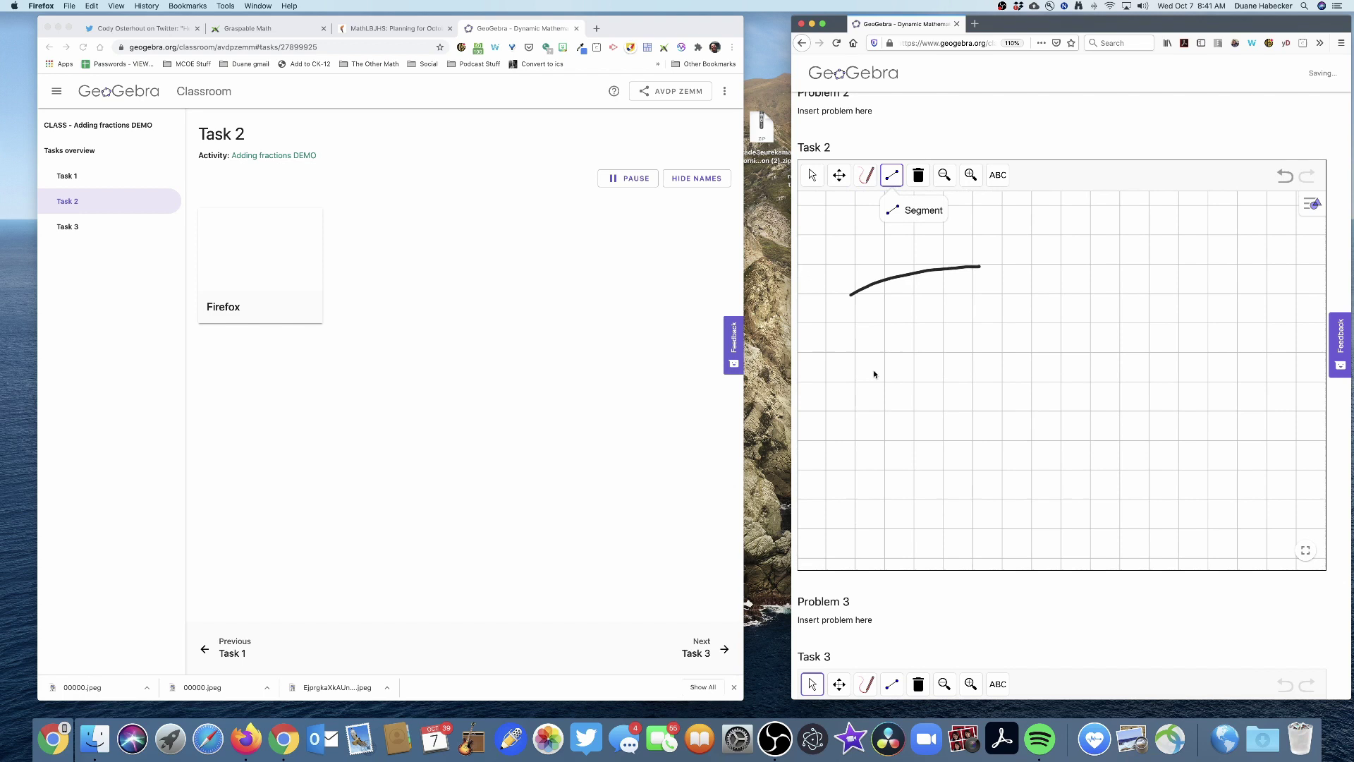
left_click_drag(873, 371, 898, 371)
mouse_move(1079, 359)
left_mouse_down()
mouse_move(1007, 375)
mouse_move(902, 479)
left_mouse_up()
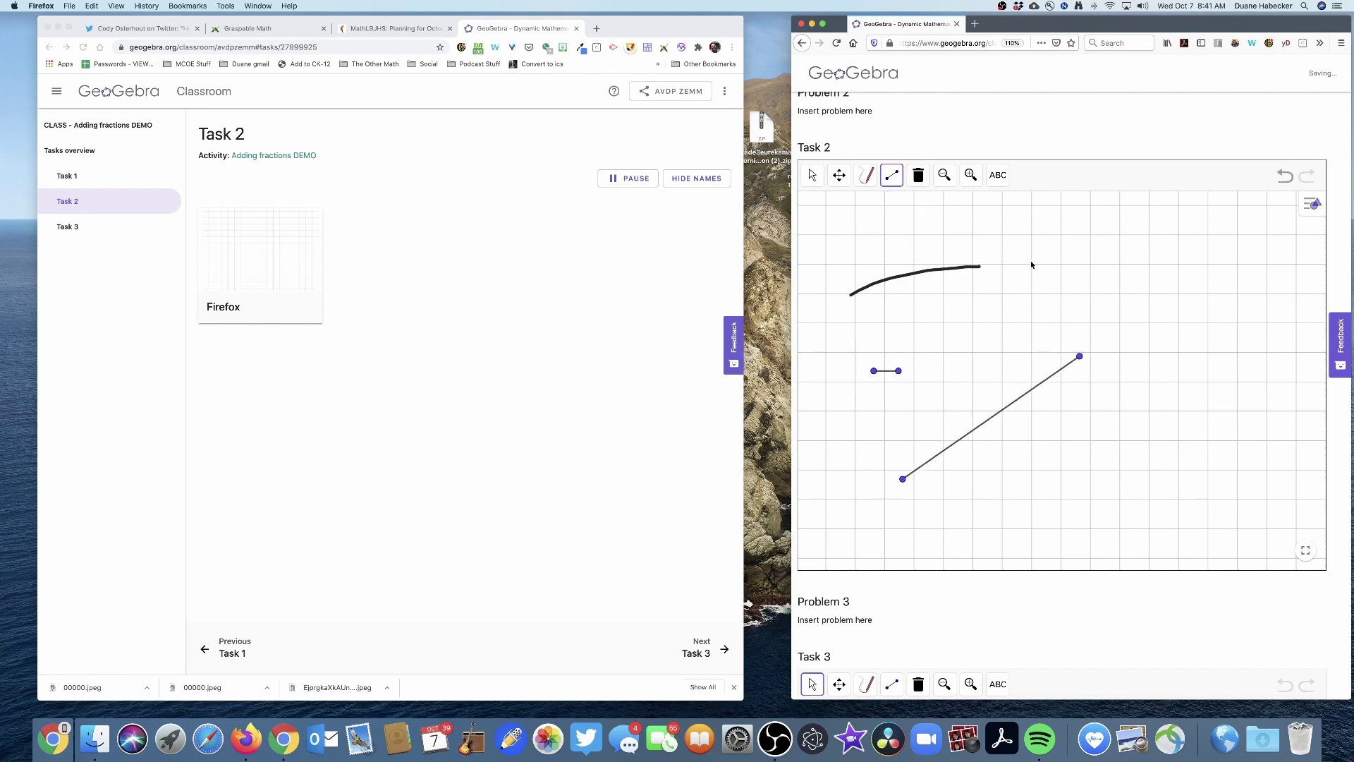
left_click_drag(1036, 227, 1235, 391)
left_click(812, 174)
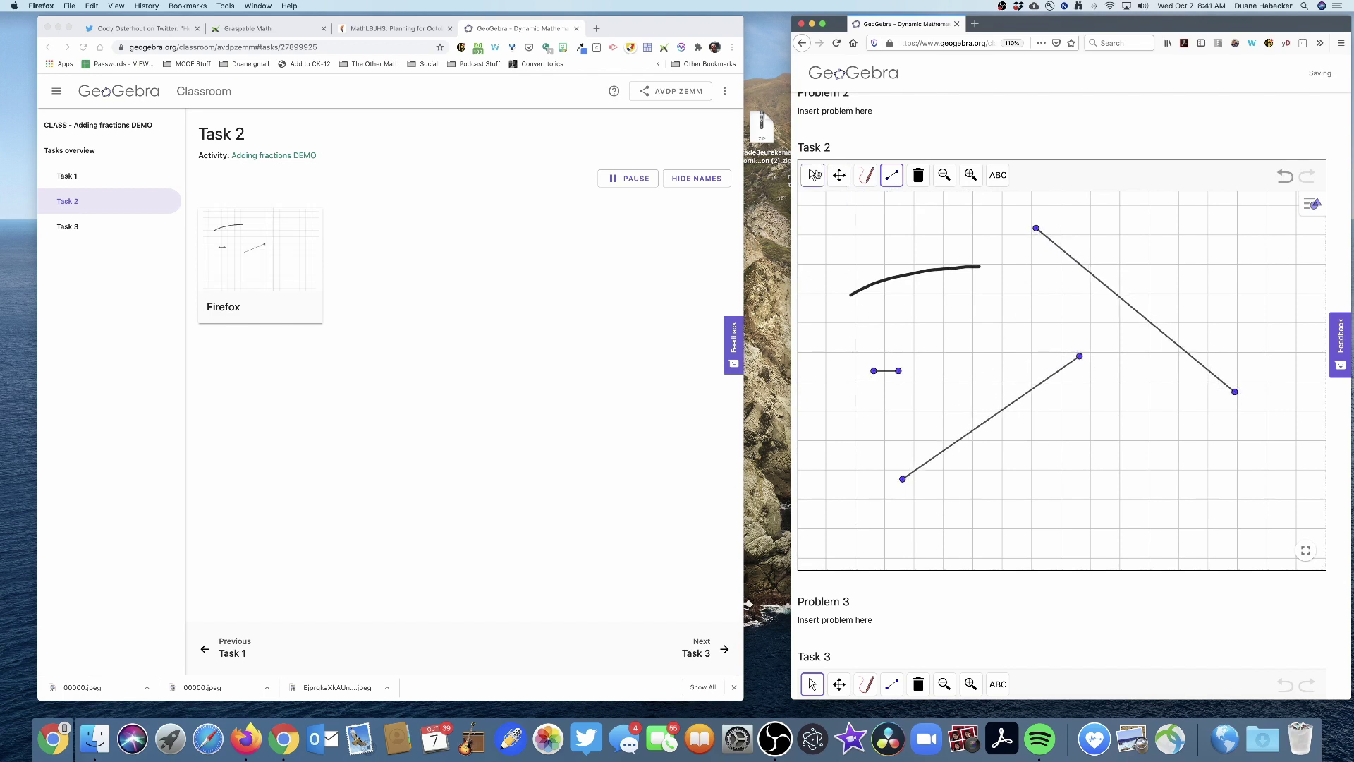
left_click_drag(1037, 229, 1111, 393)
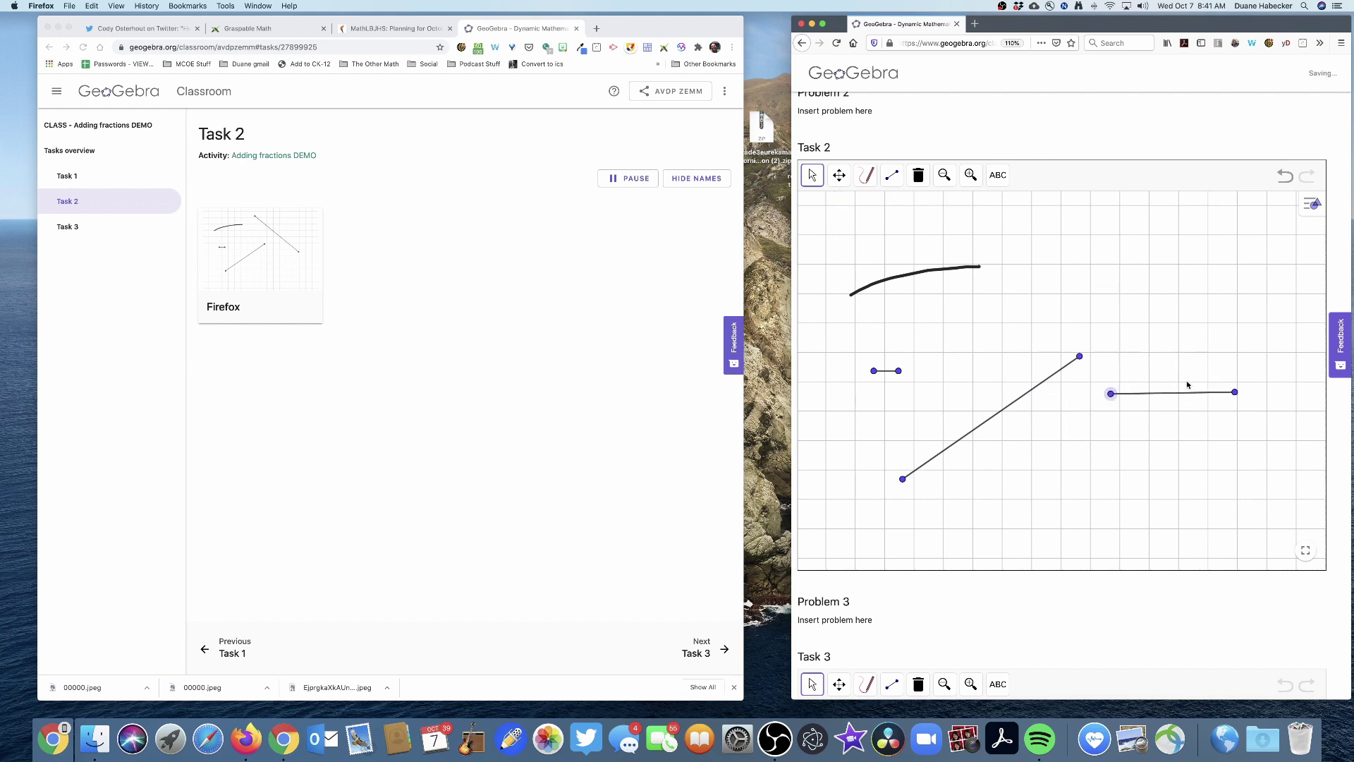
Delete the freehand curve, the three segments and their leftover endpoints from the student's Task 2 board.
left_click(917, 176)
left_click(875, 370)
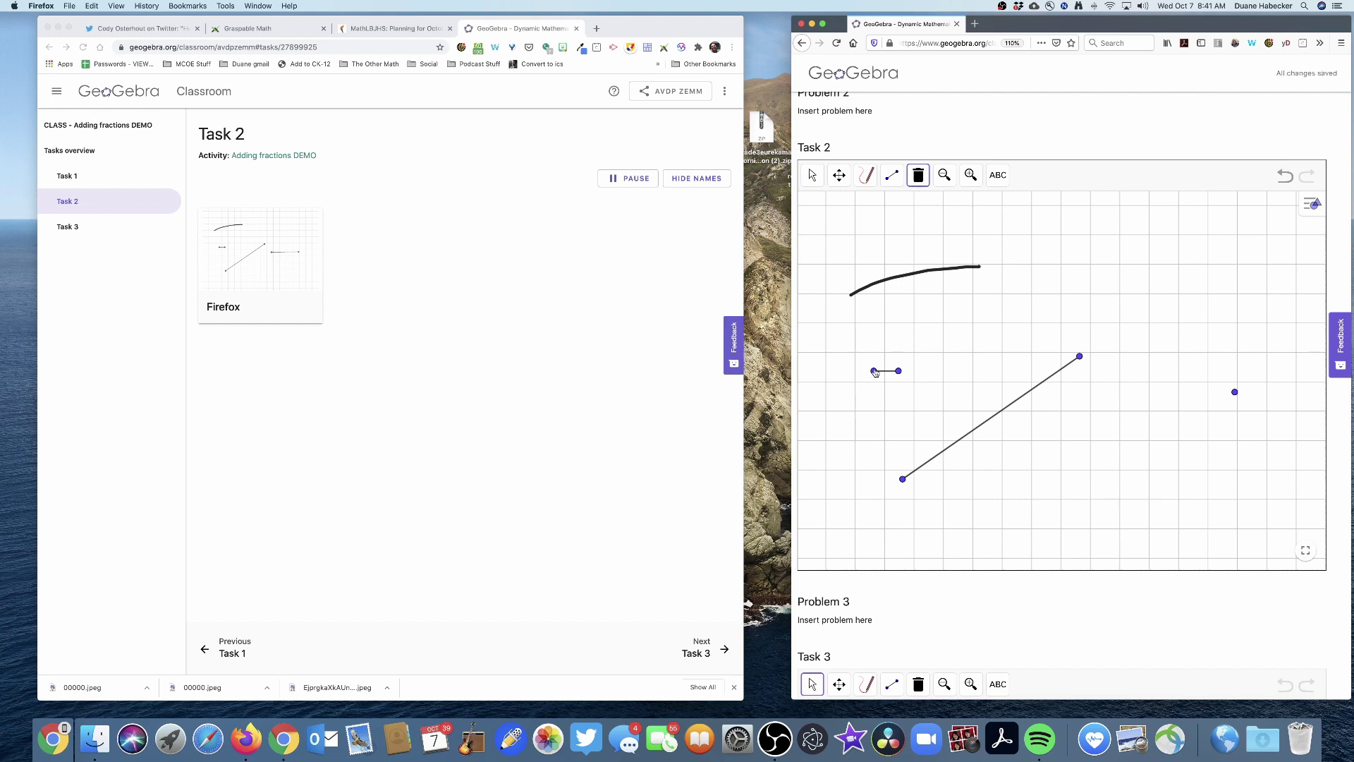
left_click(903, 479)
left_click(917, 275)
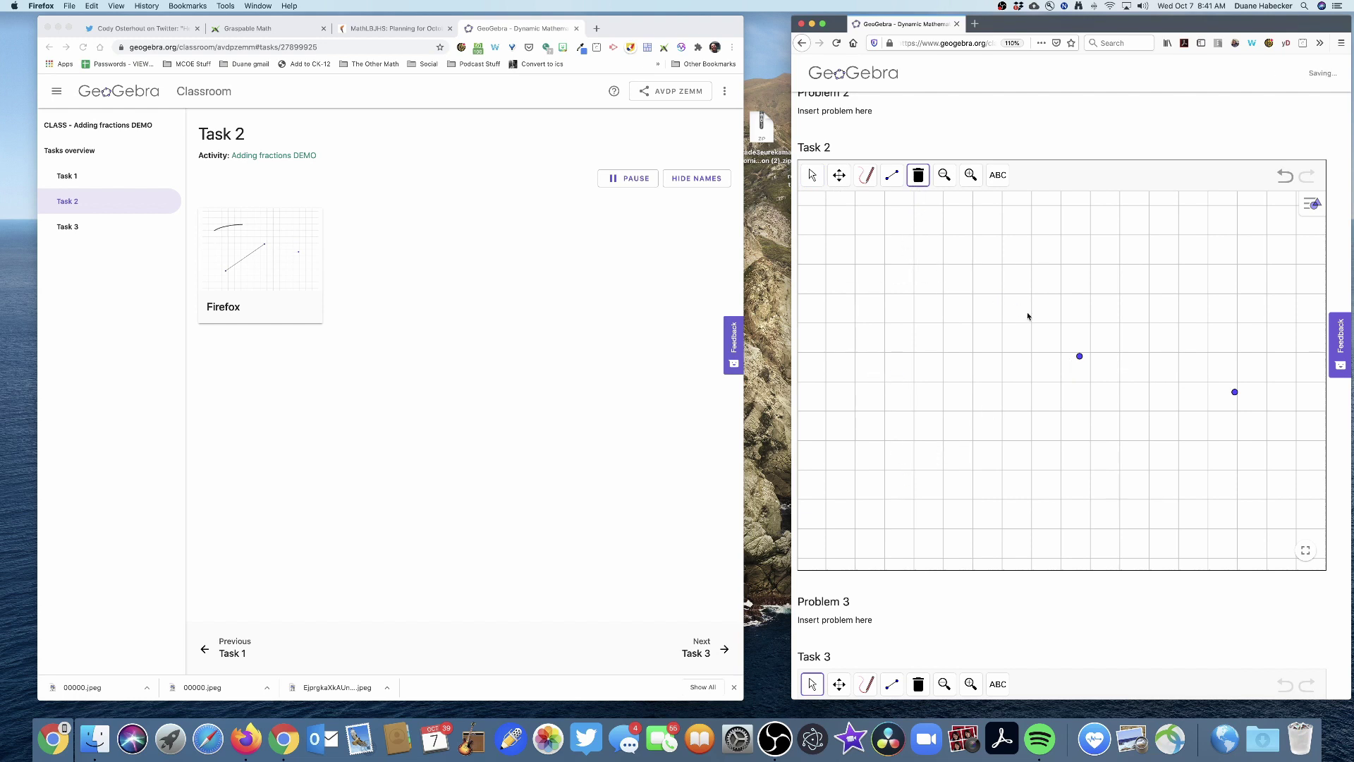
left_click(1233, 390)
Draw a freehand rounded loop with the Pen tool in the upper part of the student's Task 2 board.
left_click(971, 175)
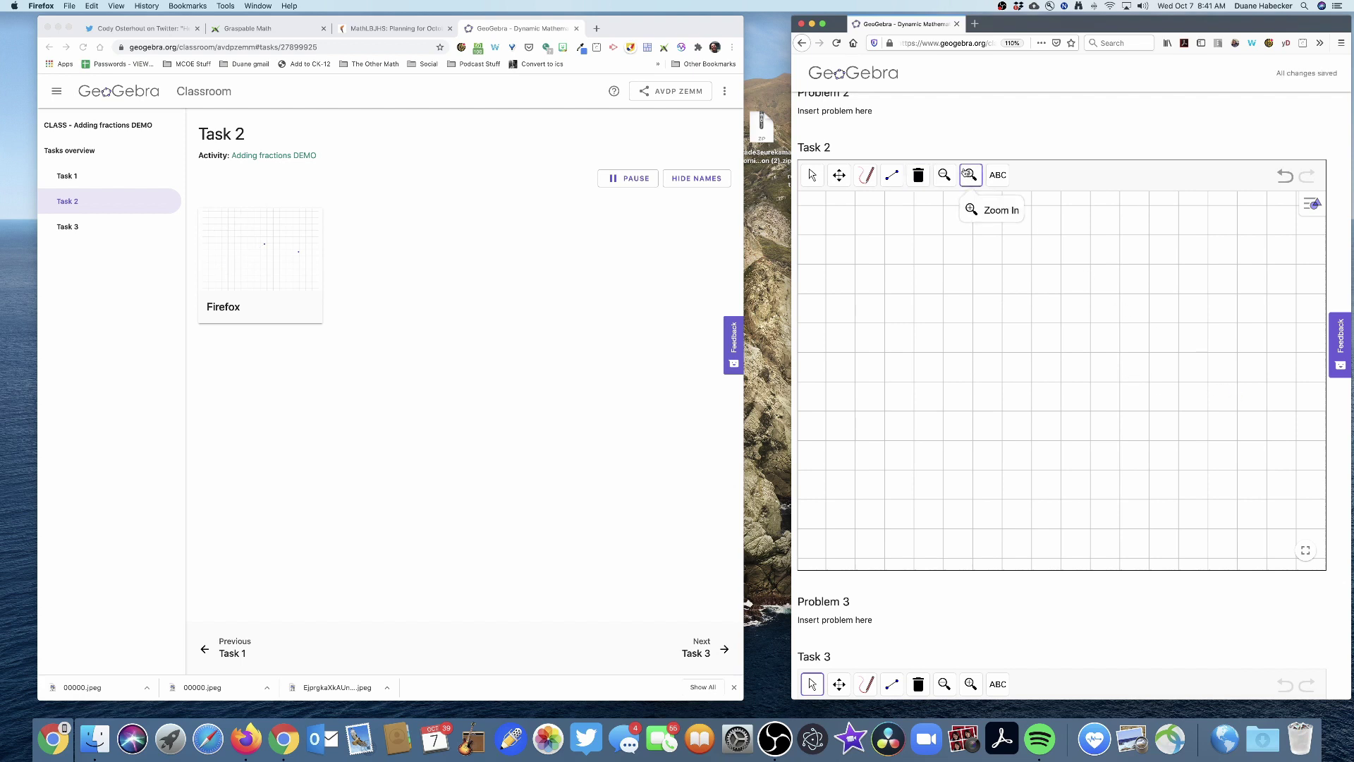
left_click(867, 176)
mouse_move(875, 297)
left_mouse_down()
mouse_move(943, 270)
mouse_move(866, 299)
mouse_move(913, 321)
left_mouse_up()
Try out the Zoom In and Zoom Out tools on the freehand loop, enlarging it twice and shrinking it twice.
left_click(971, 175)
left_click(891, 290)
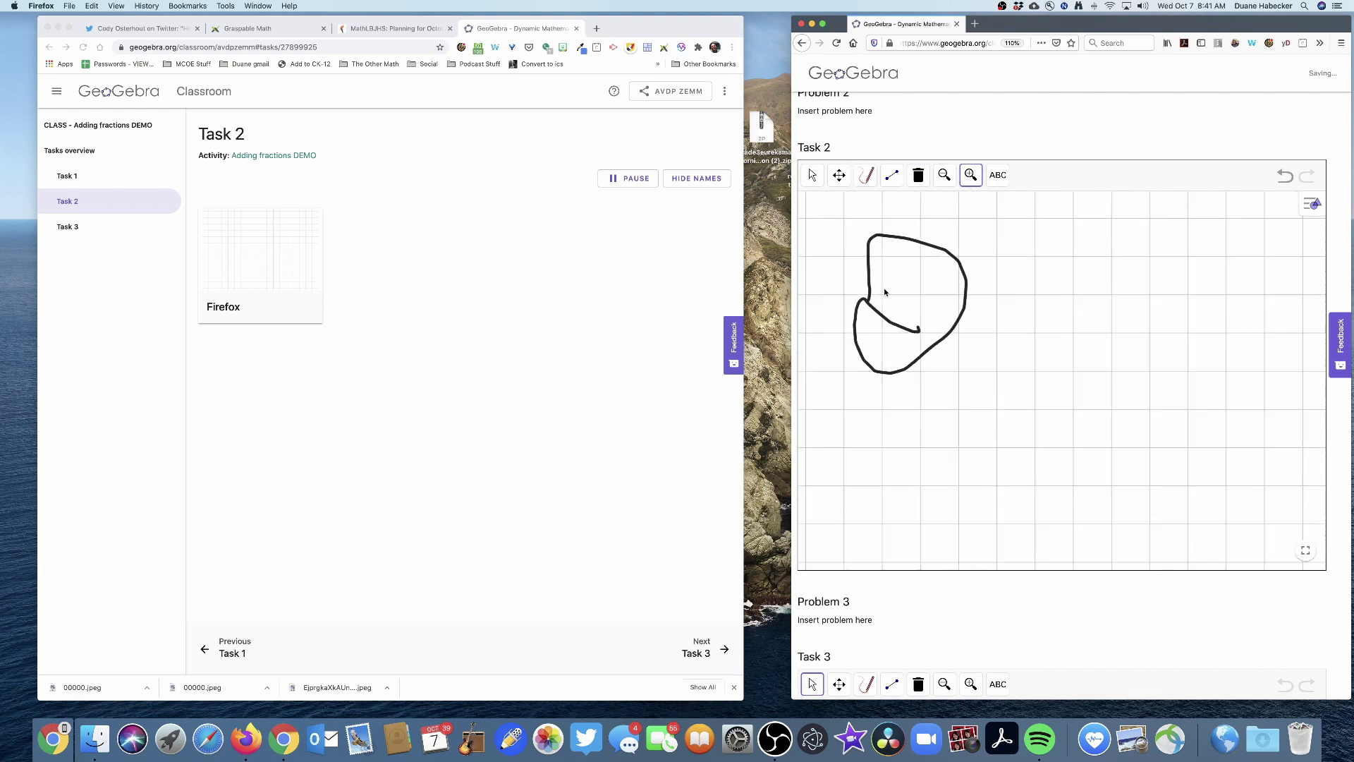
left_click(884, 292)
left_click(944, 175)
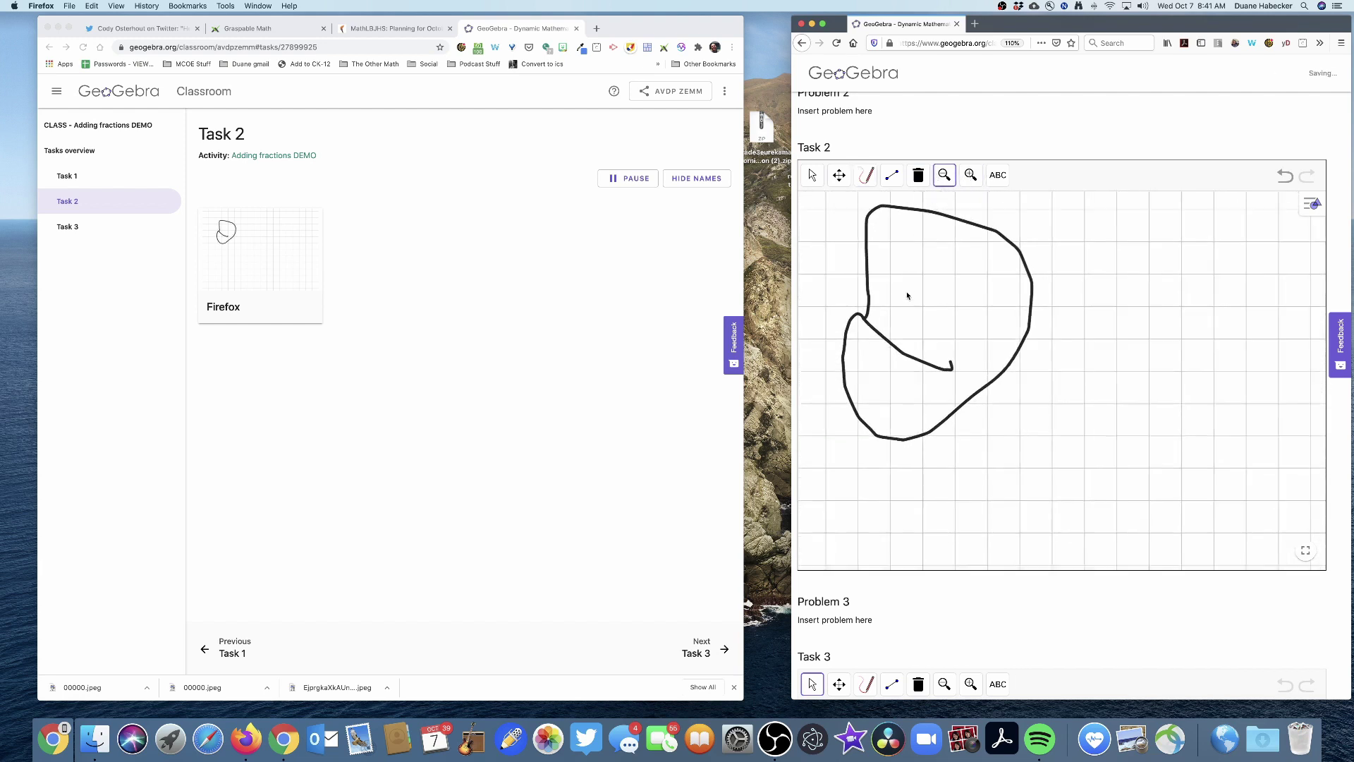
left_click(908, 296)
left_click(908, 295)
Add the text "hi there" to the student's Task 2 board, and move it to just above the freehand loop.
left_click(998, 175)
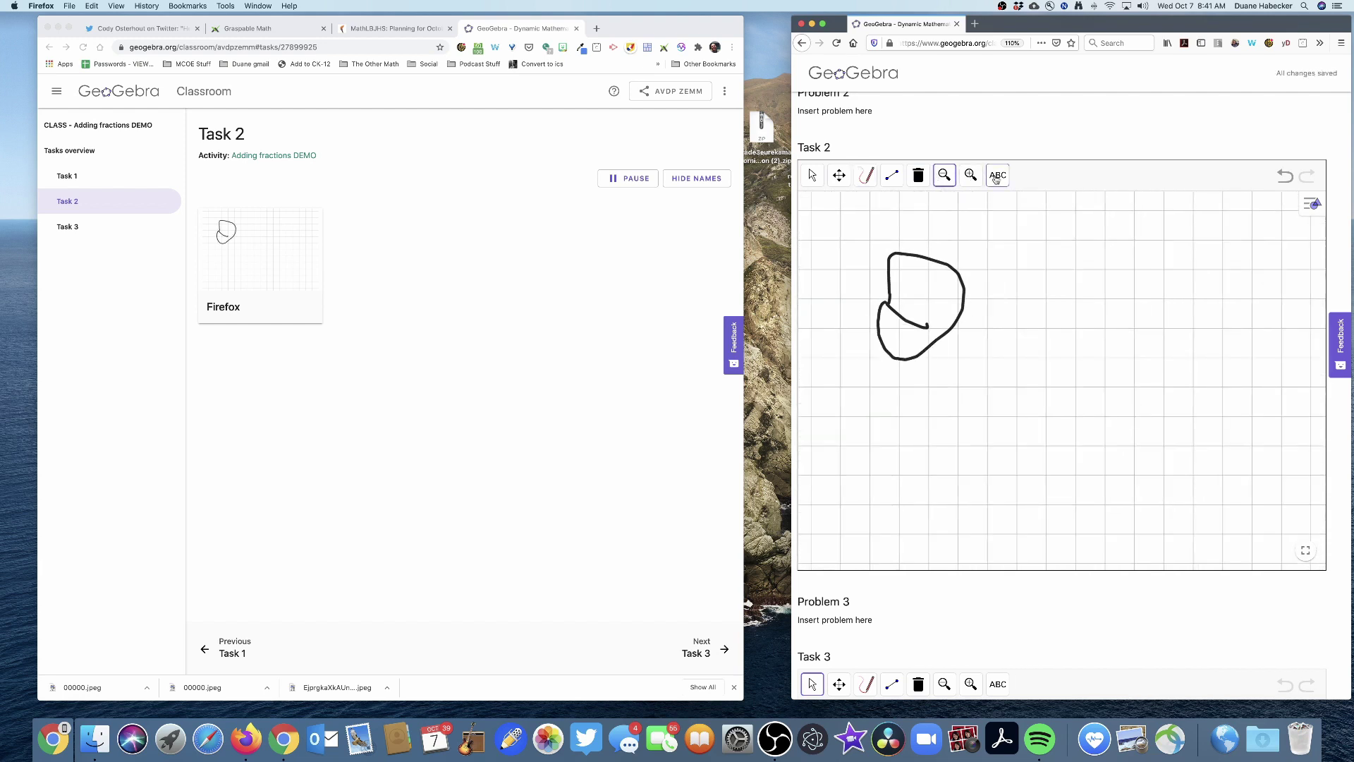
left_click(1018, 249)
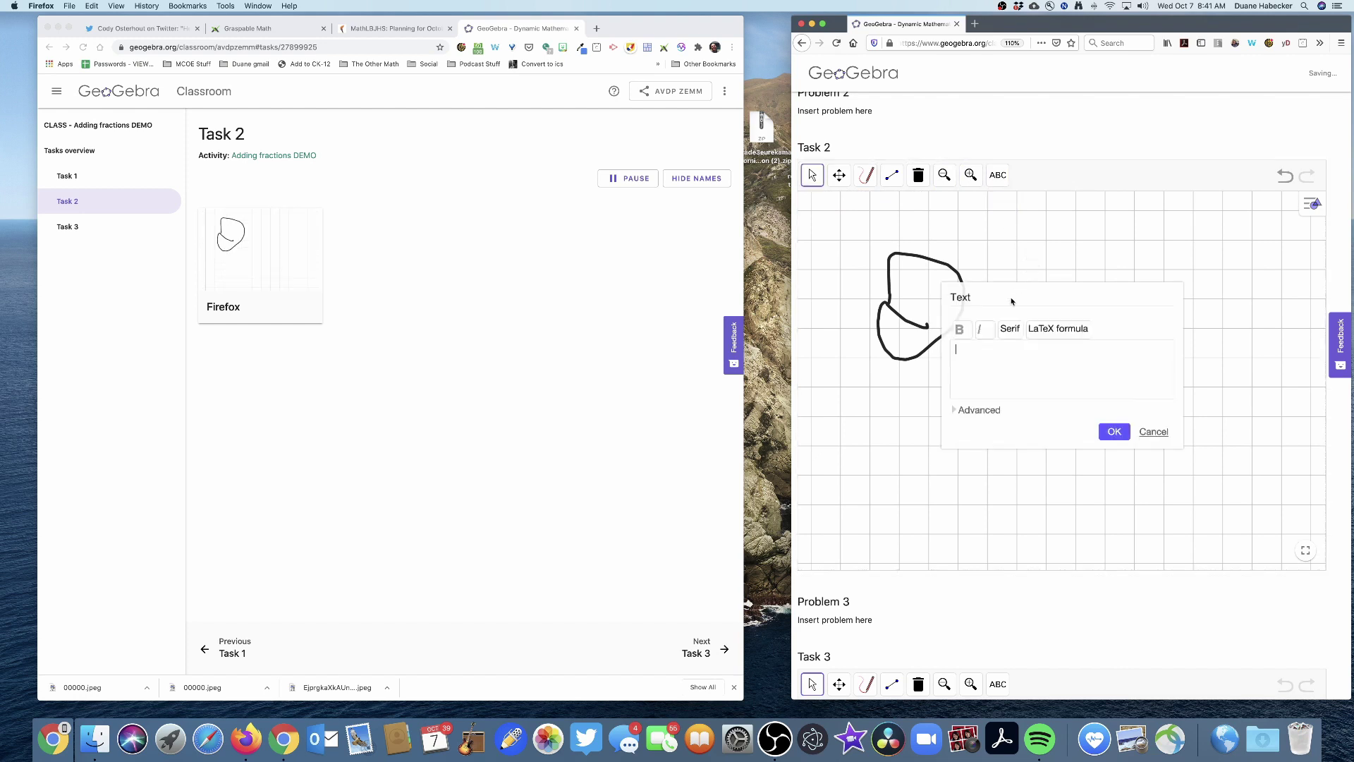
type("hi there")
left_click(1114, 431)
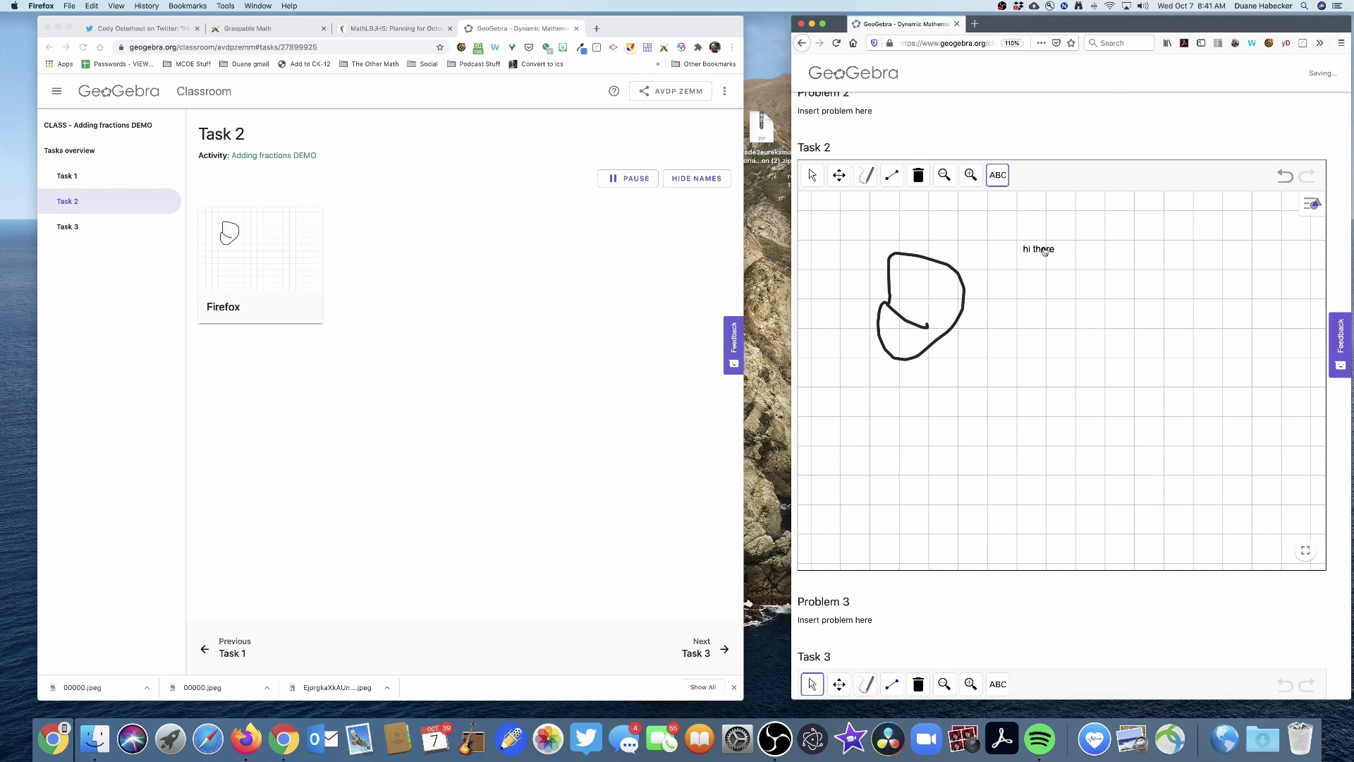
left_click_drag(1045, 251, 994, 234)
key("Escape")
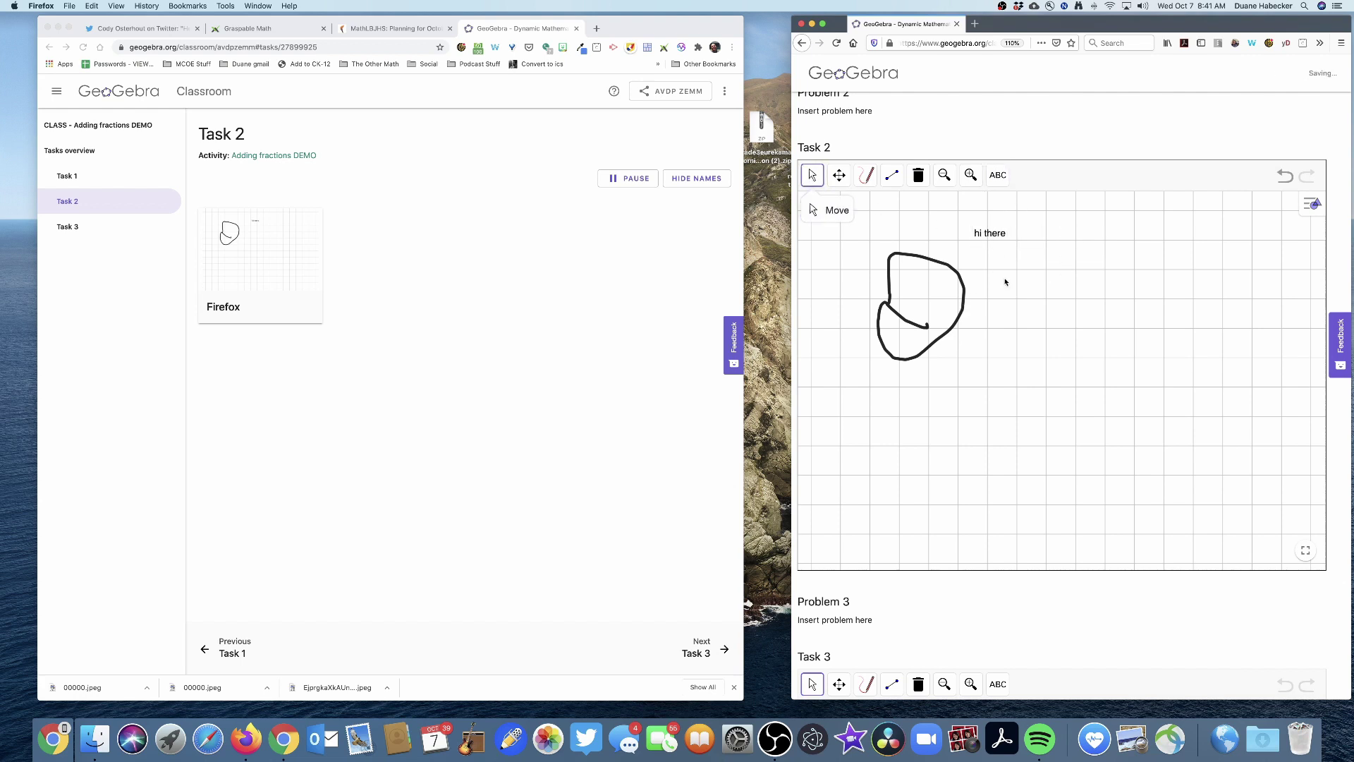